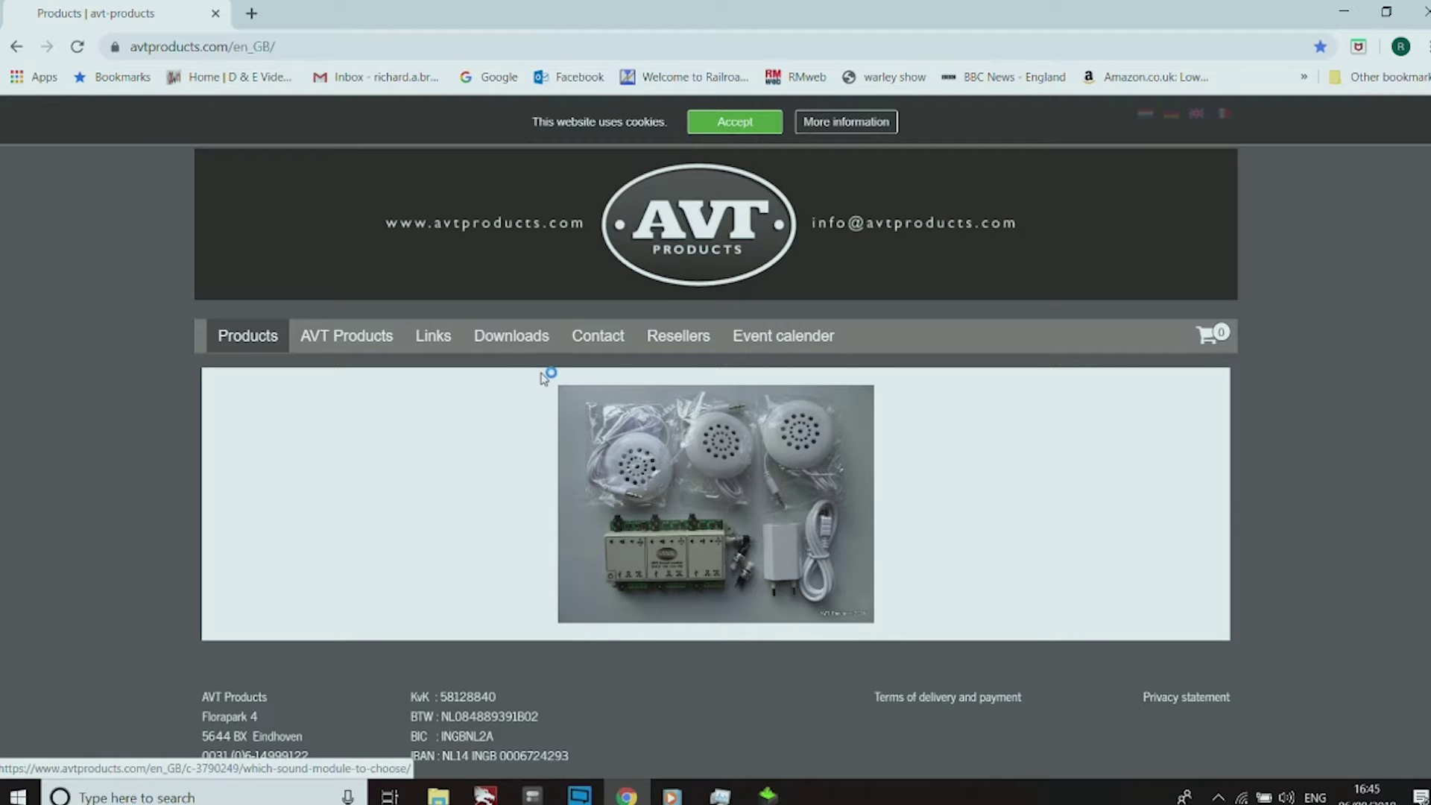
# Go through Downloads and User Manuals Sound Modules to the AVT Sound Module Serie 200 page
pyautogui.moveTo(499, 348)
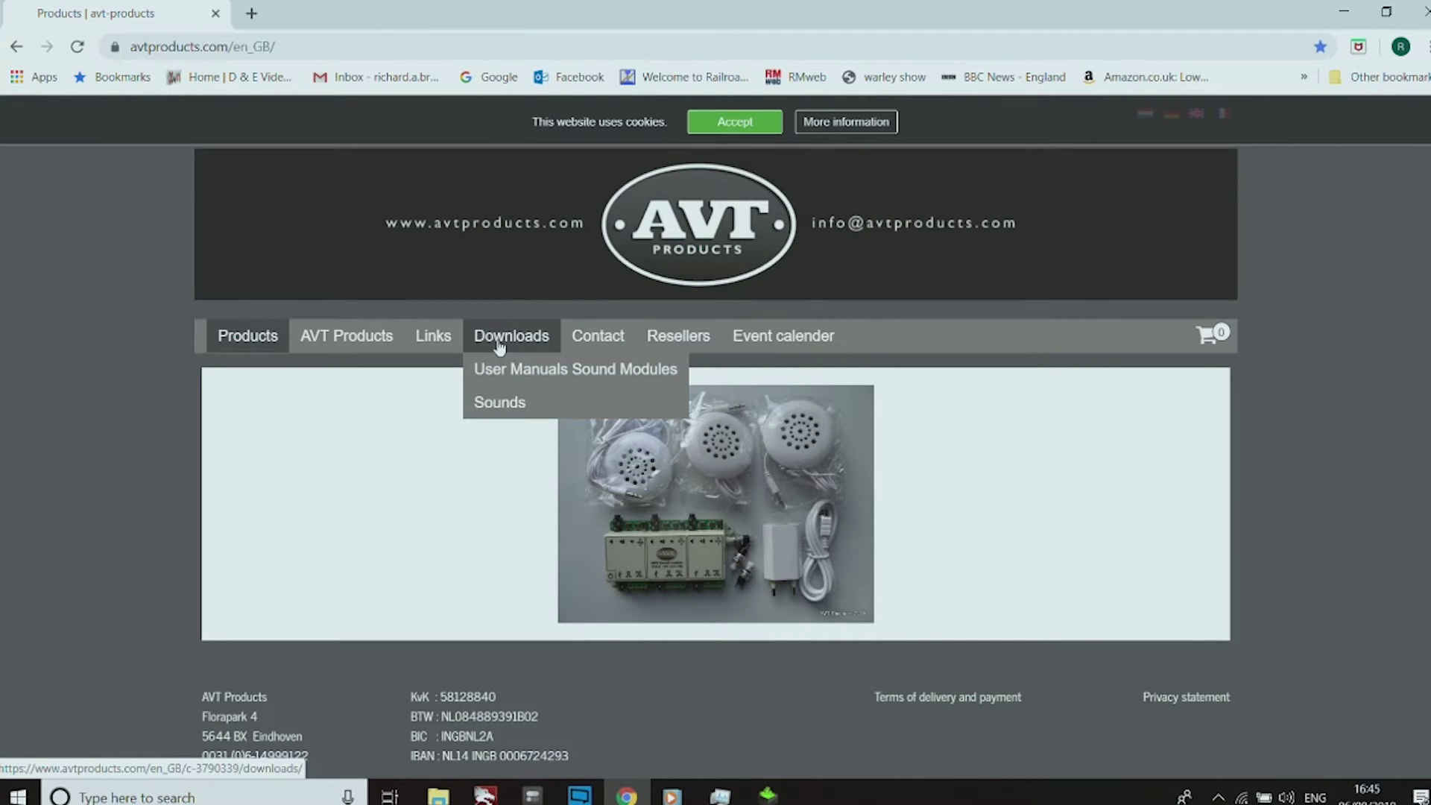
pyautogui.click(499, 347)
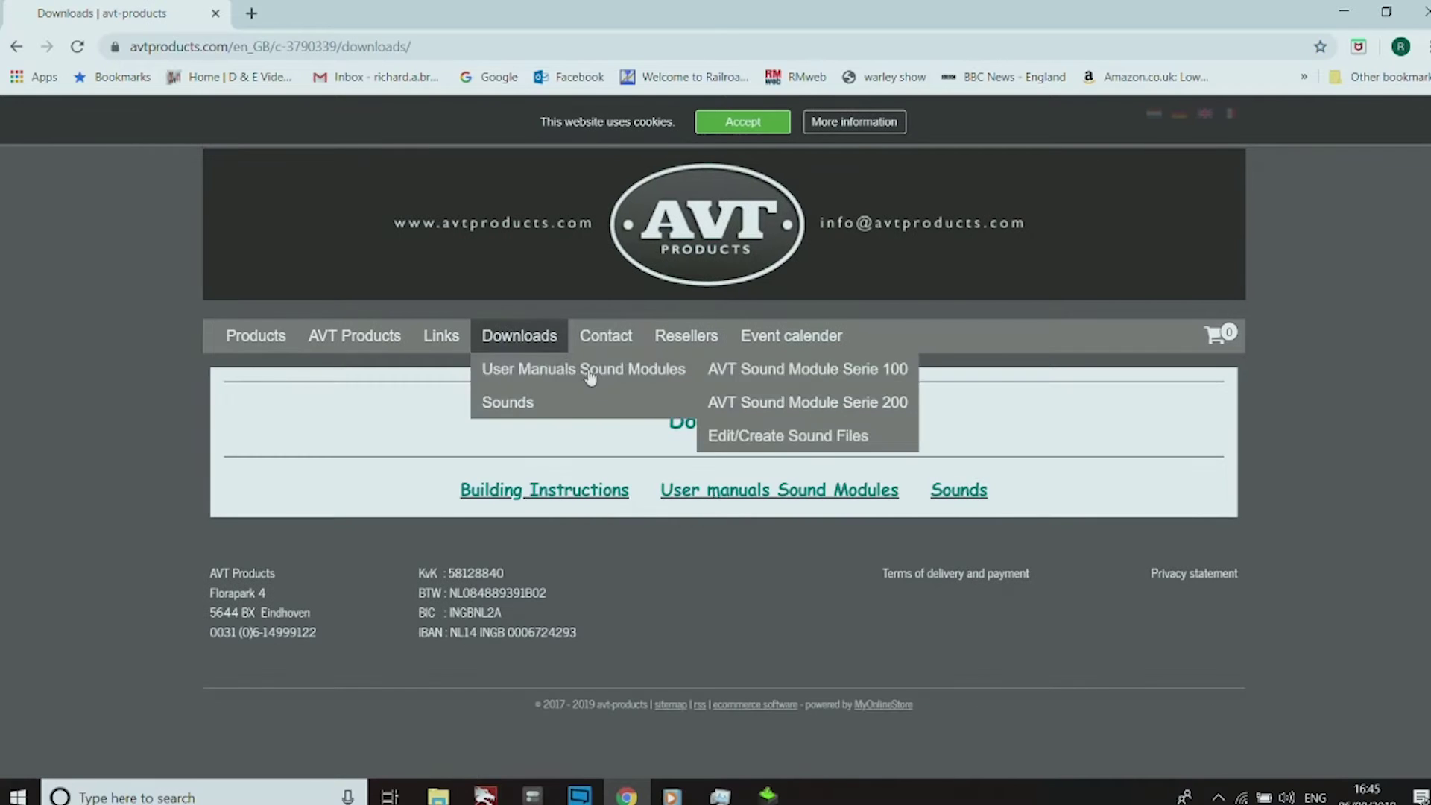
pyautogui.click(768, 494)
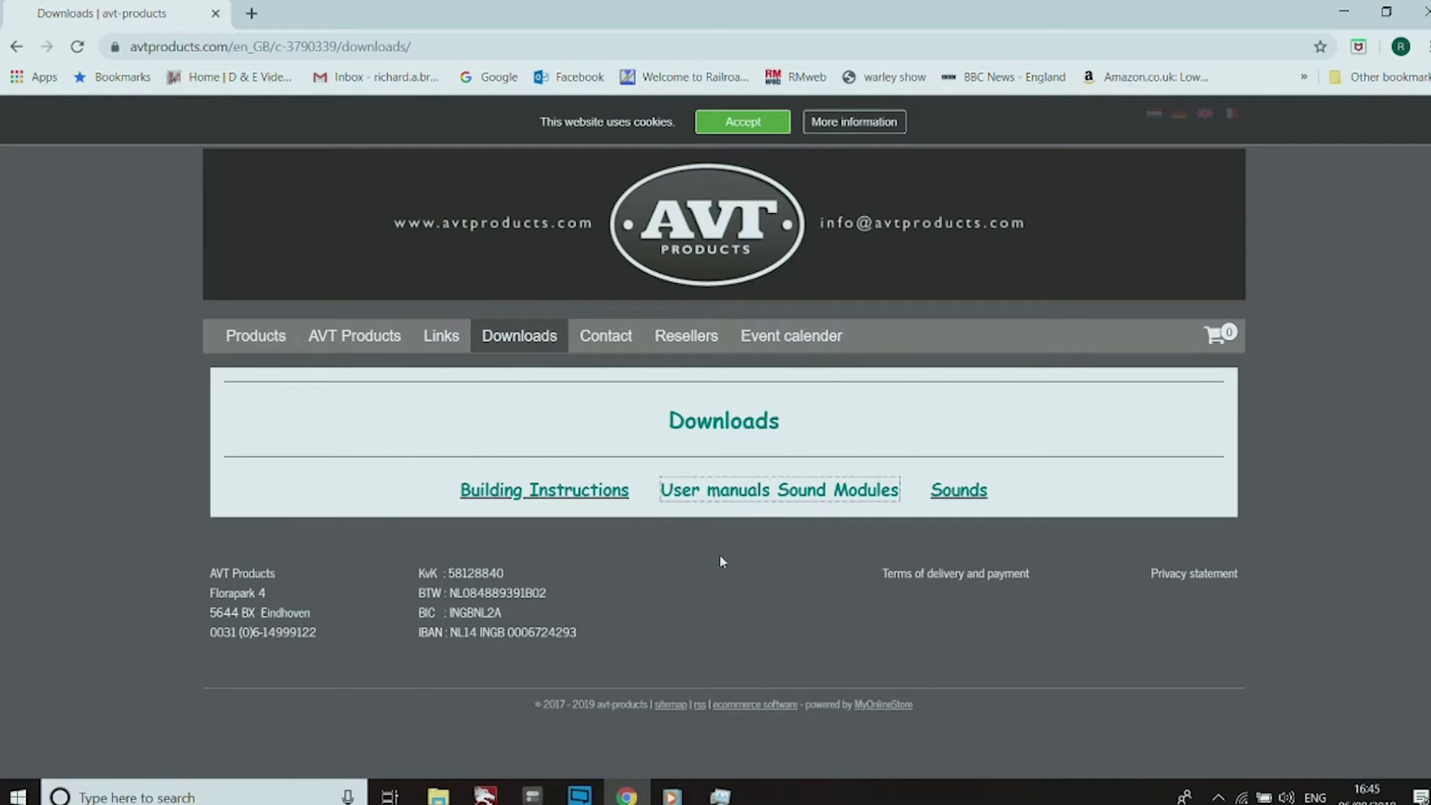
pyautogui.click(723, 504)
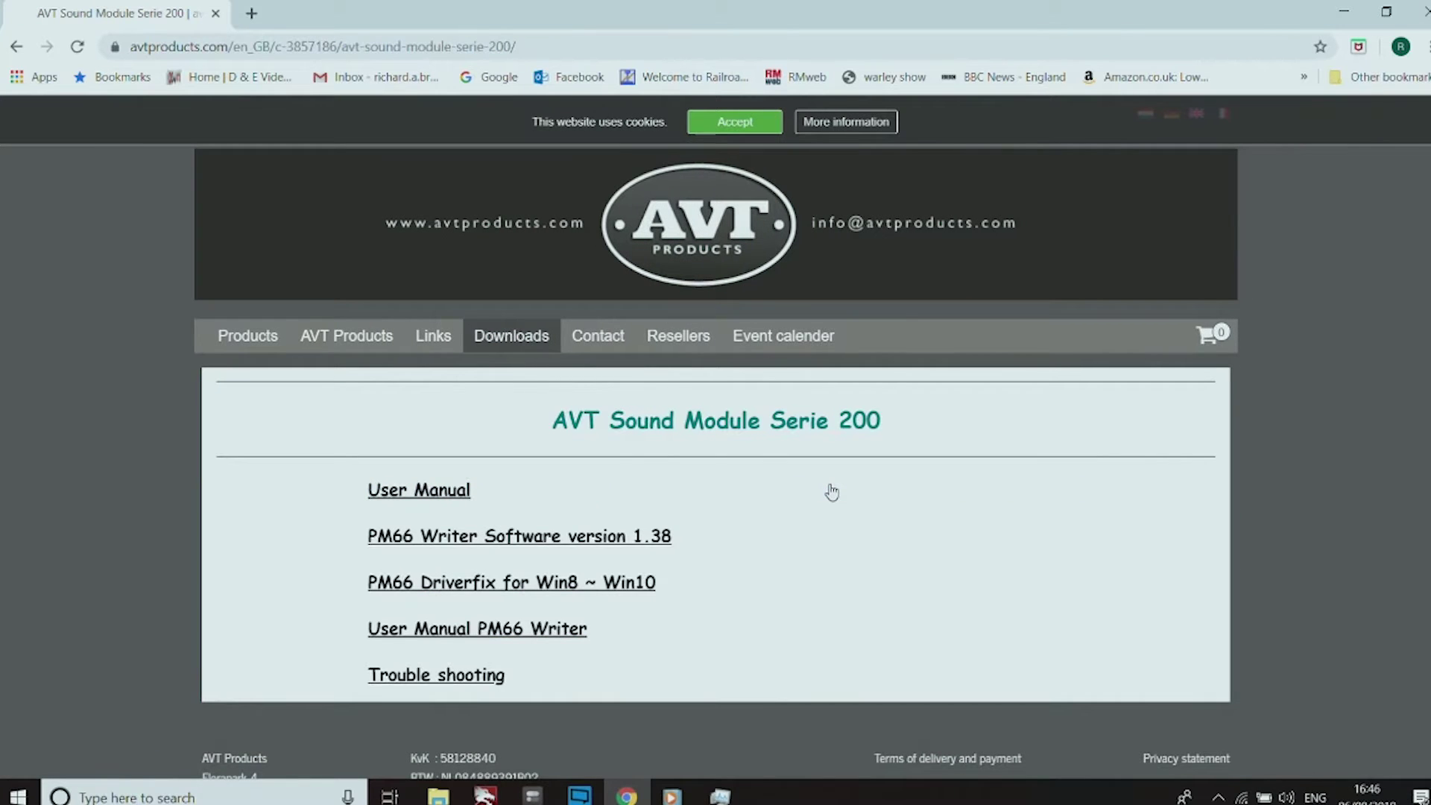
# Download the pm66_for_win10.zip driver fix and PM66_V1.38_Setup.exe, accepting the McAfee risk alert
pyautogui.click(597, 544)
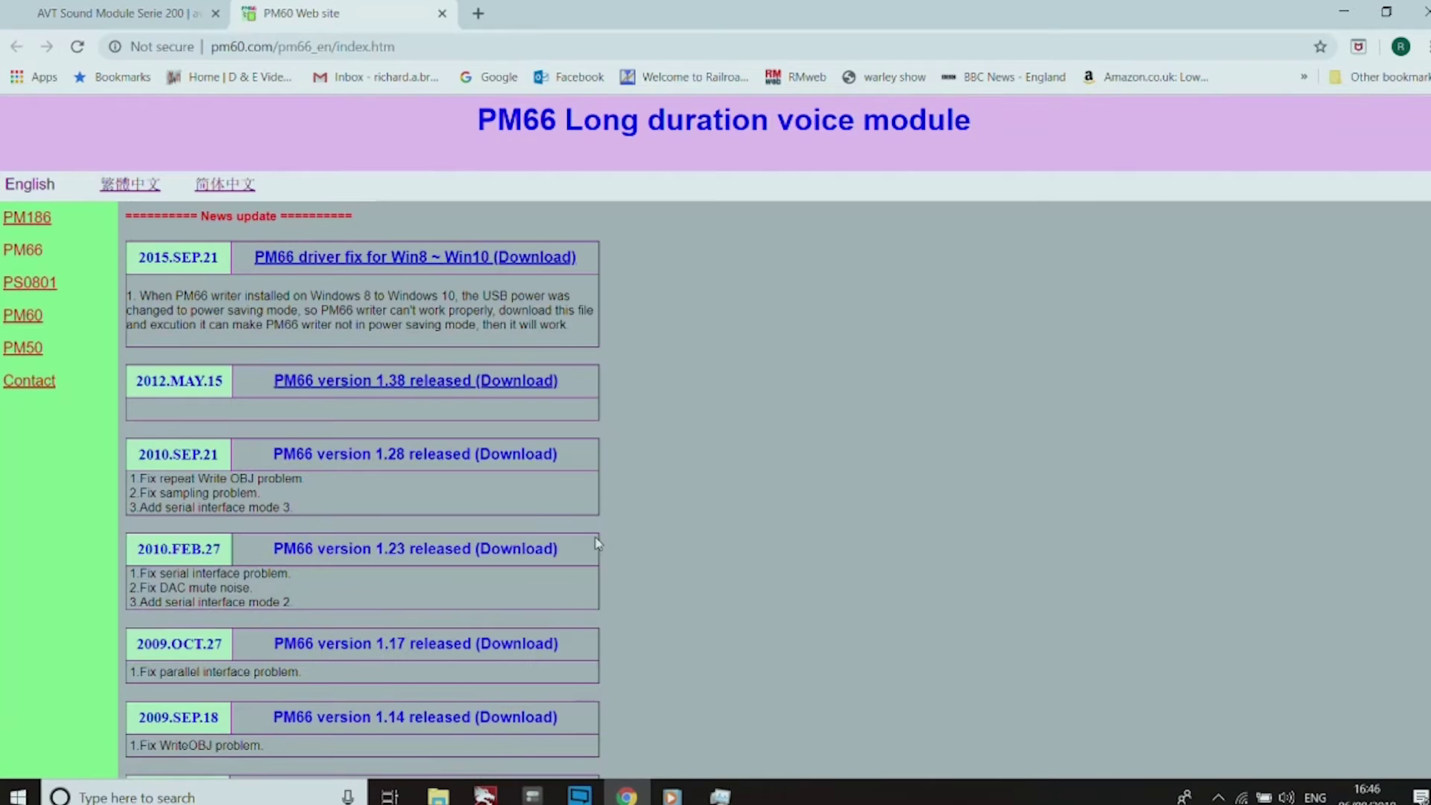
pyautogui.click(441, 262)
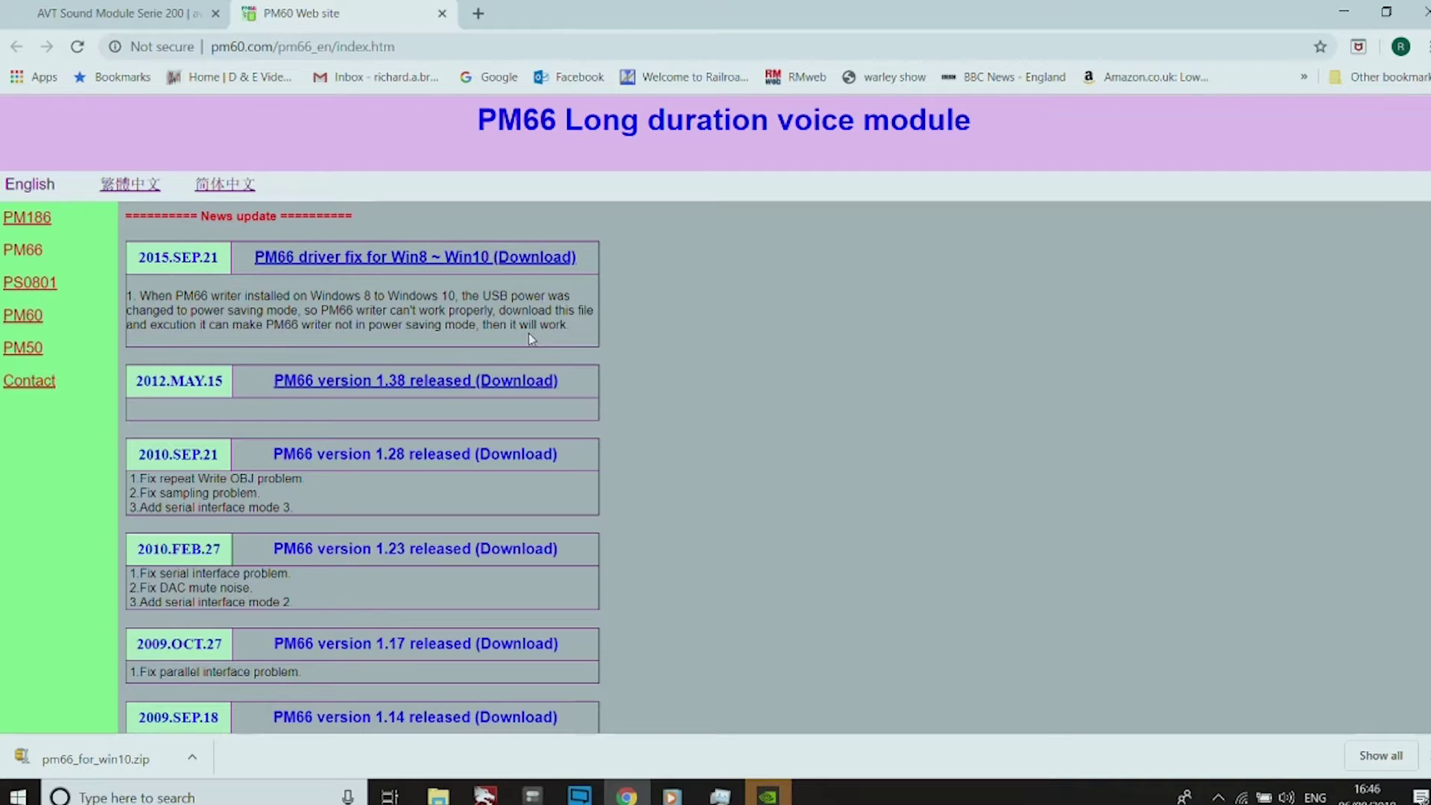
pyautogui.click(447, 384)
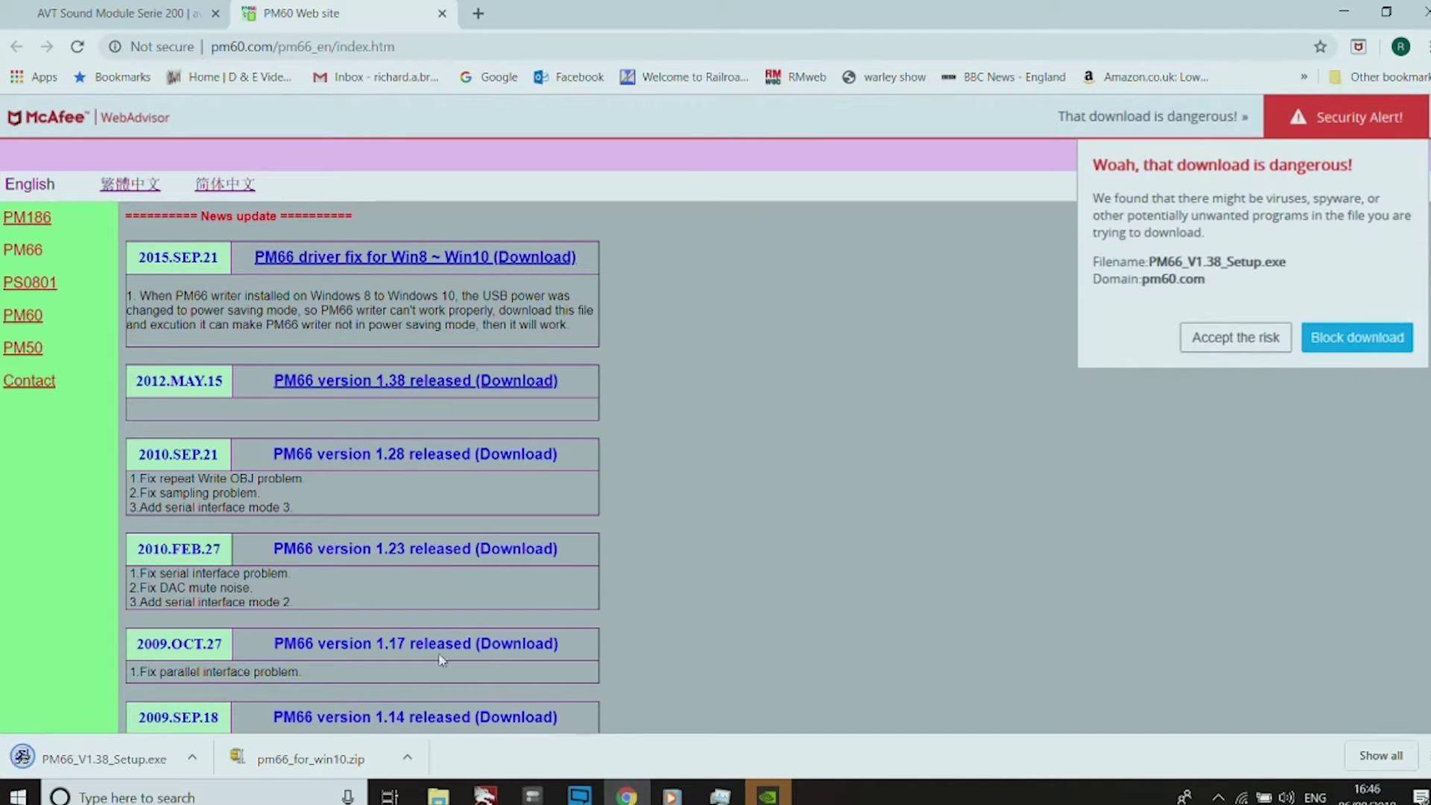
pyautogui.click(1256, 355)
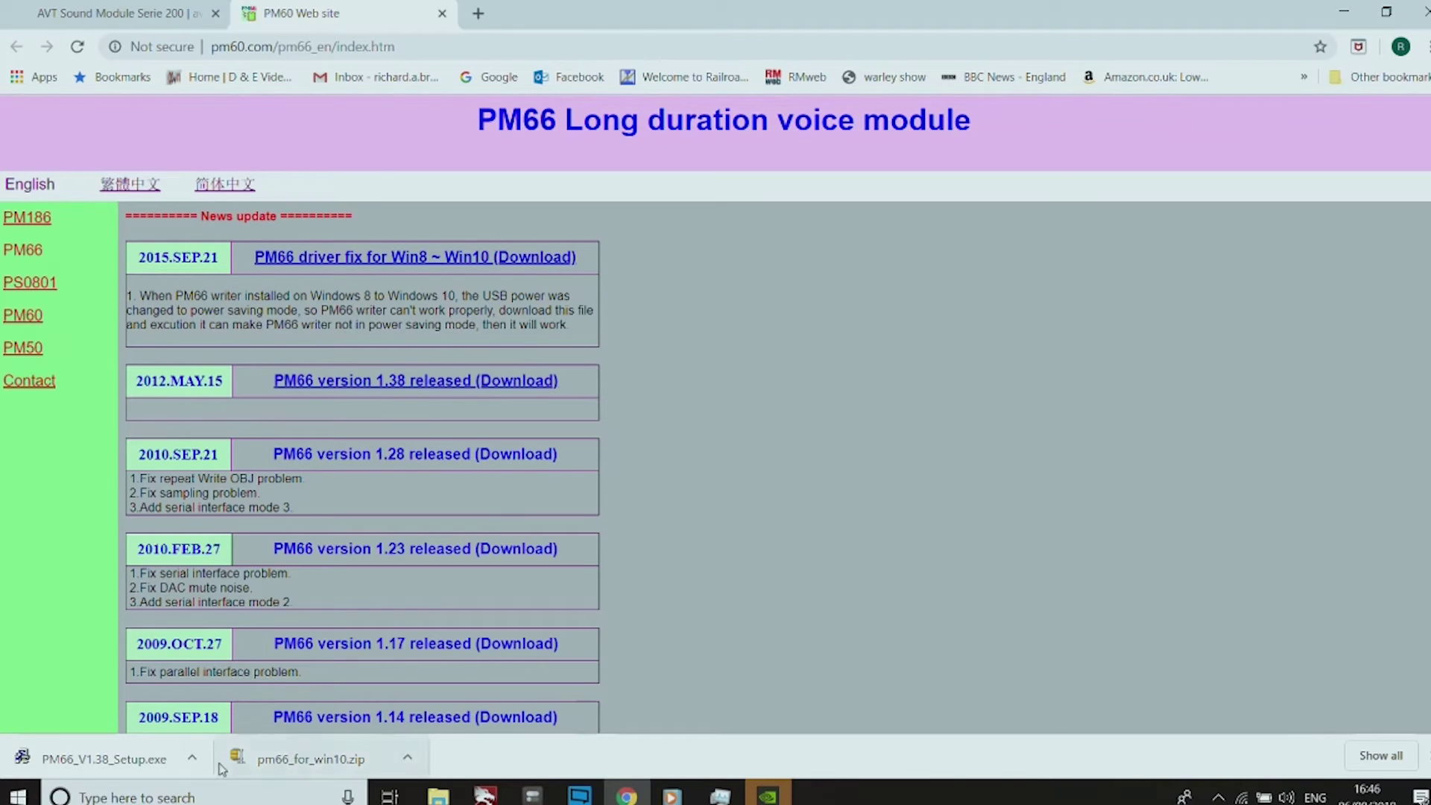
# Run PM66_V1.38_Setup.exe with admin approval, install PM66 Writer V1.38, and dismiss the success message
pyautogui.click(136, 766)
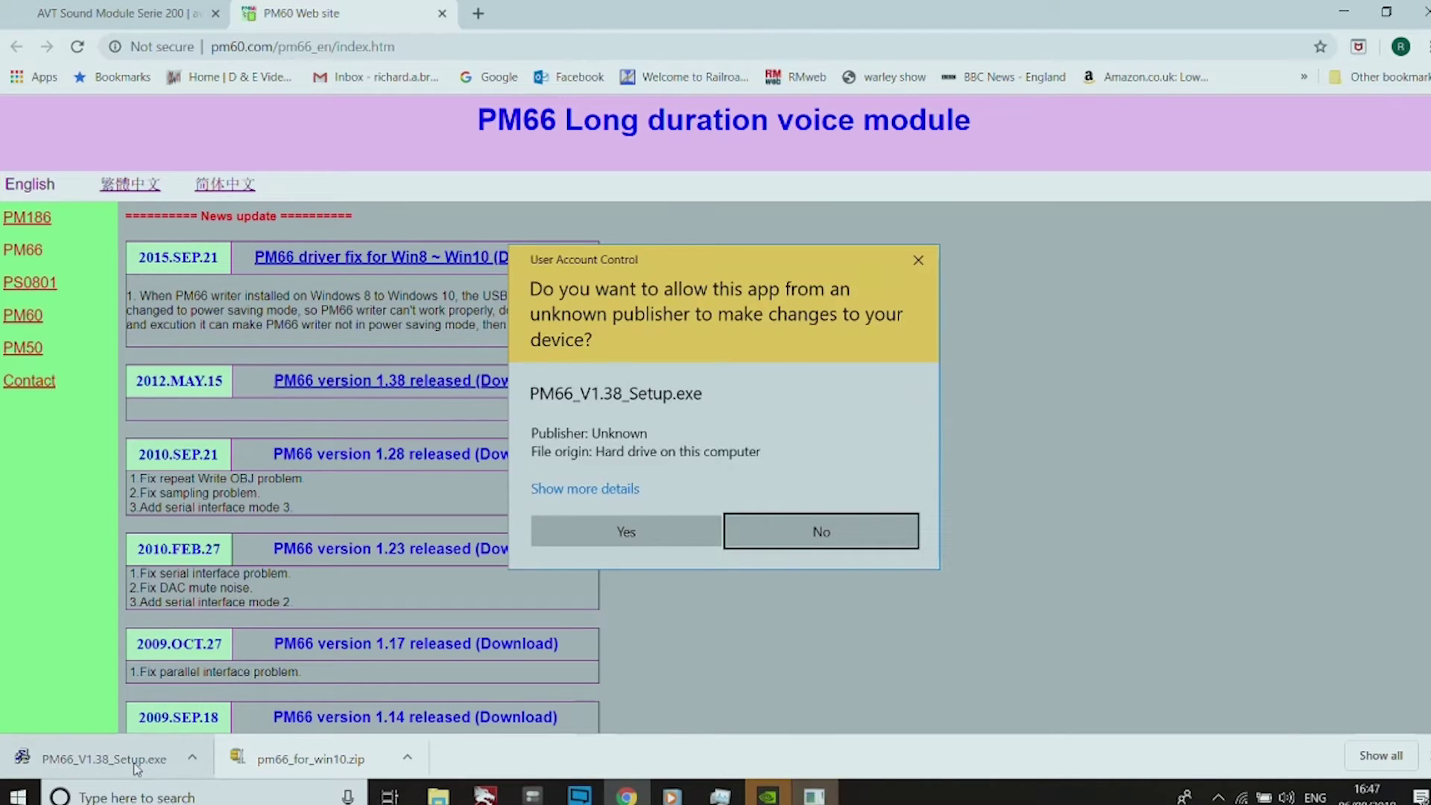
pyautogui.click(620, 535)
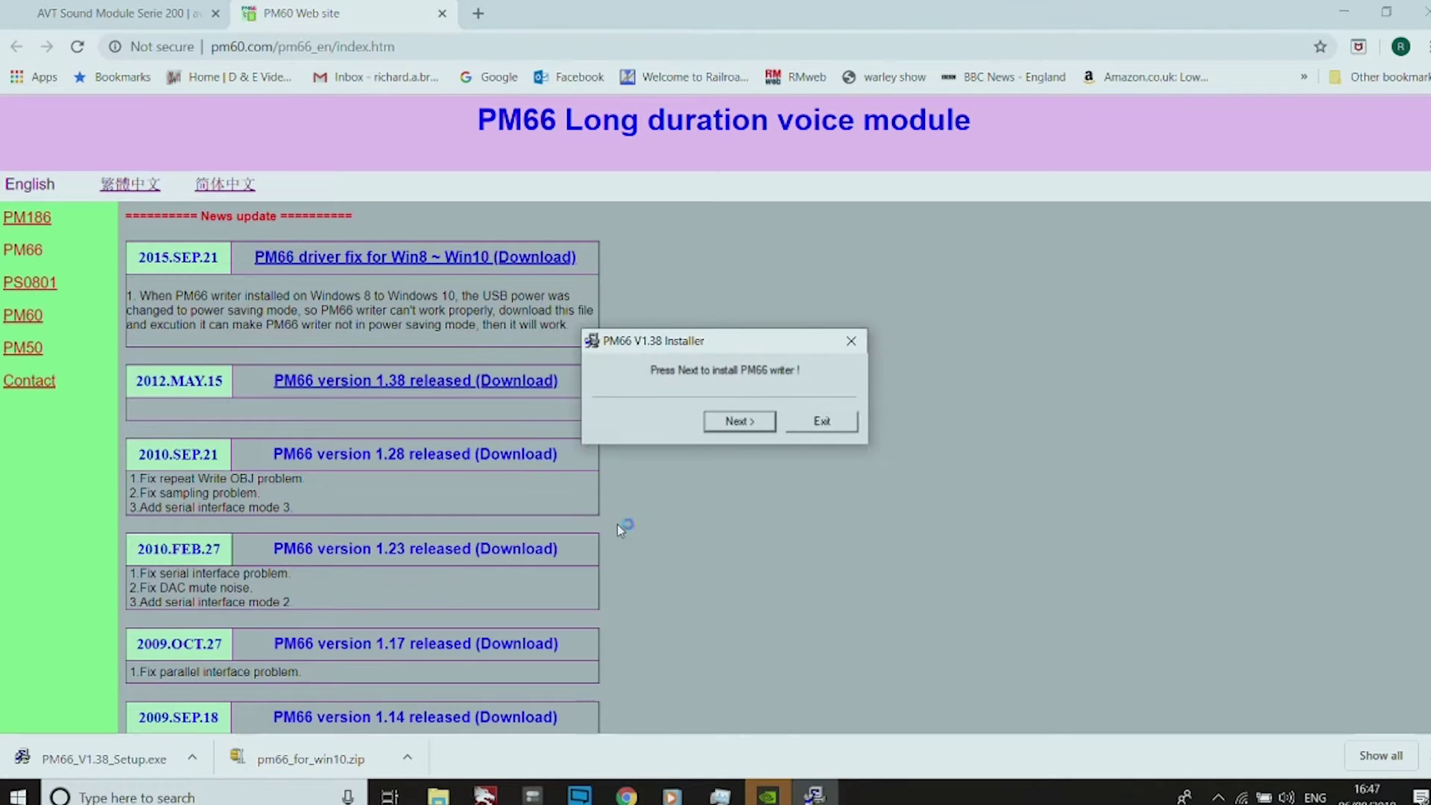
pyautogui.click(744, 429)
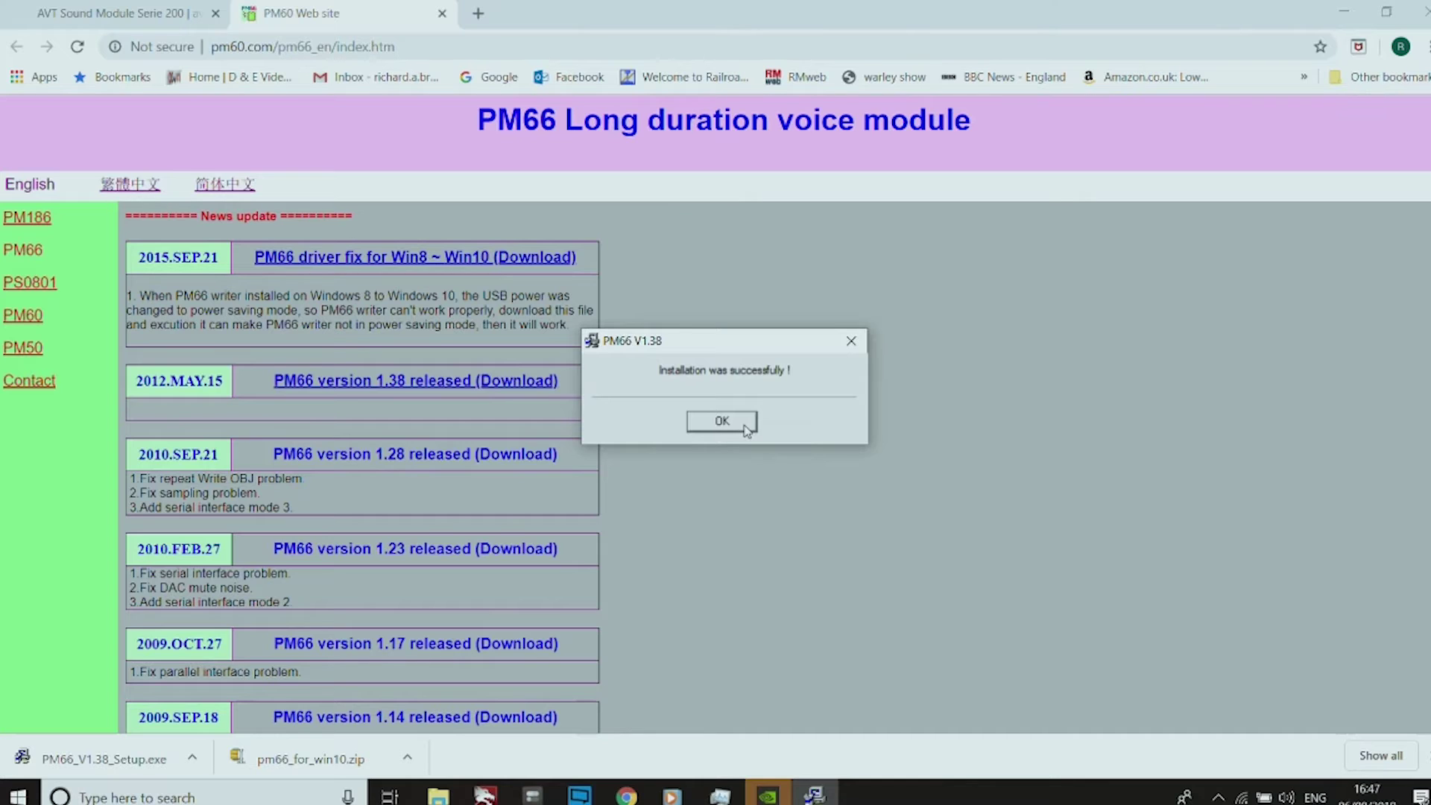
pyautogui.click(746, 429)
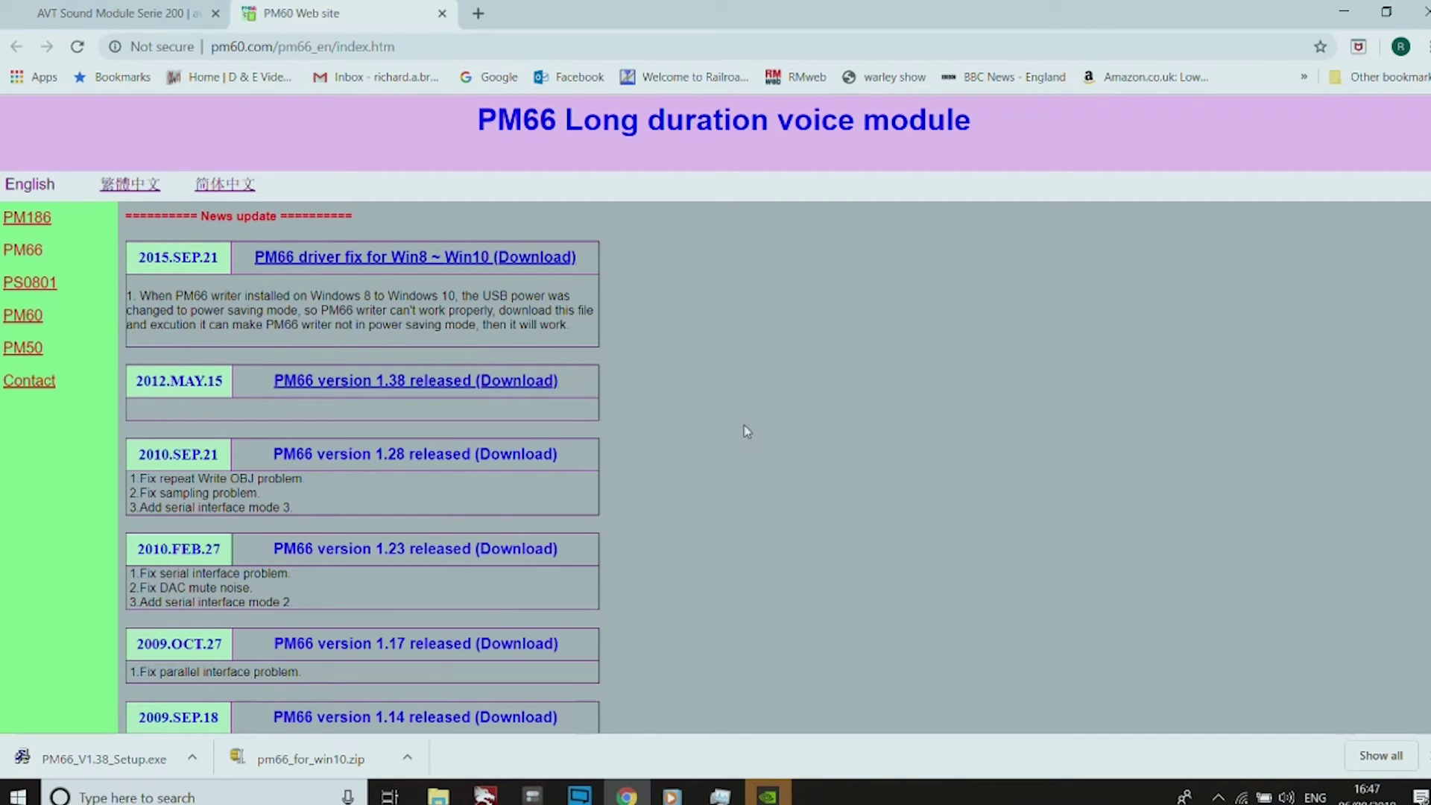
# Locate pm66_for_win10.zip in its folder and extract all files into a pm66_for_win10 folder
pyautogui.click(405, 760)
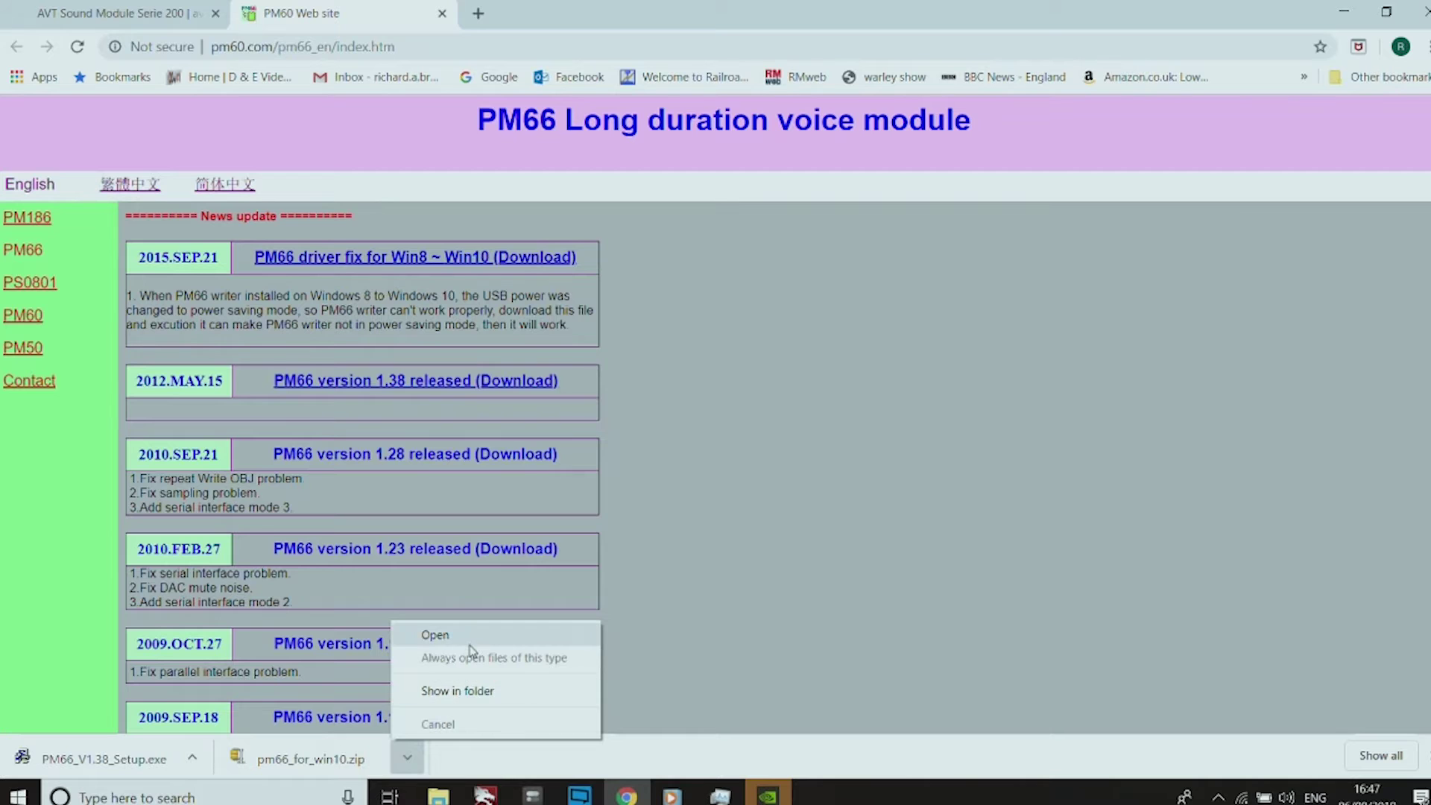
pyautogui.click(459, 693)
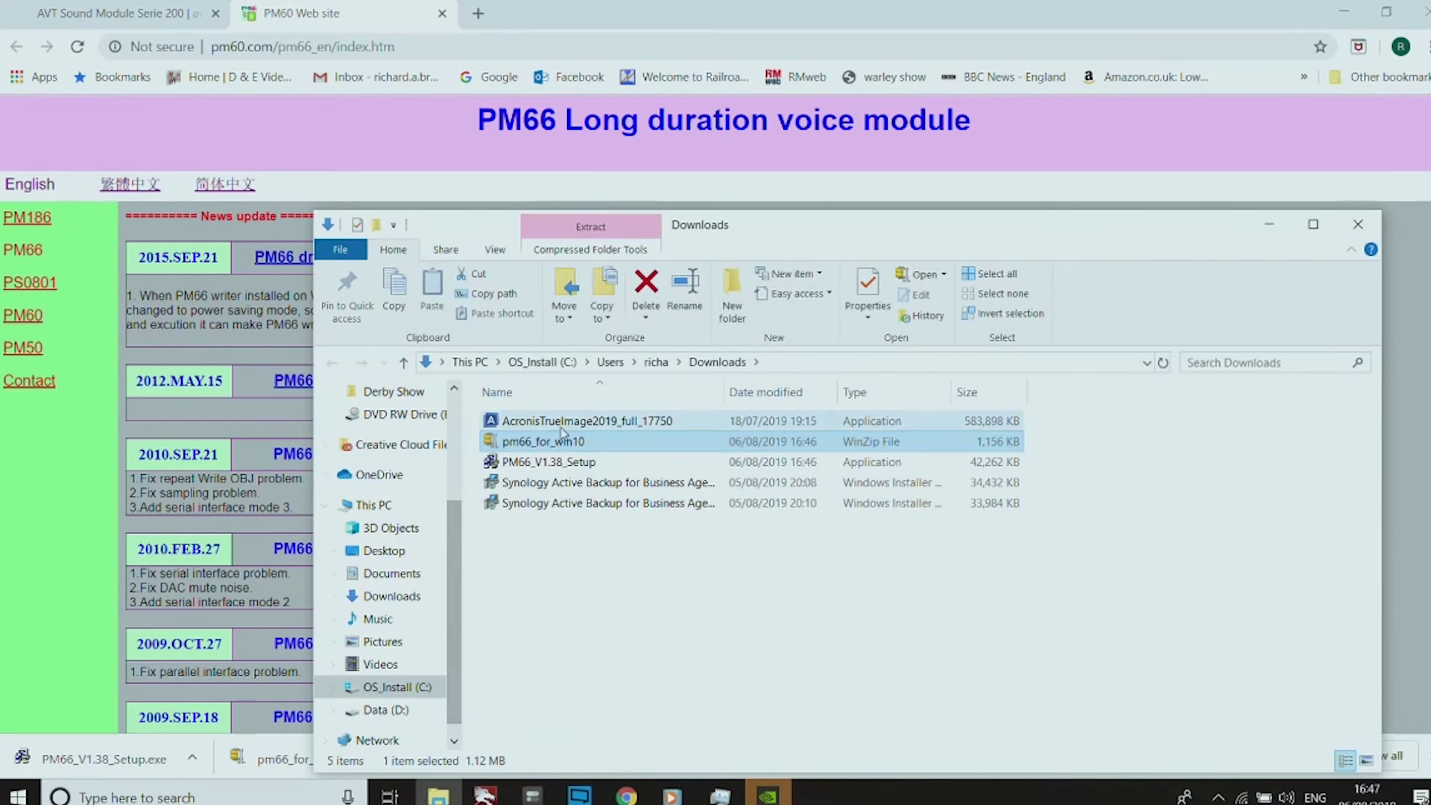
pyautogui.rightClick(568, 448)
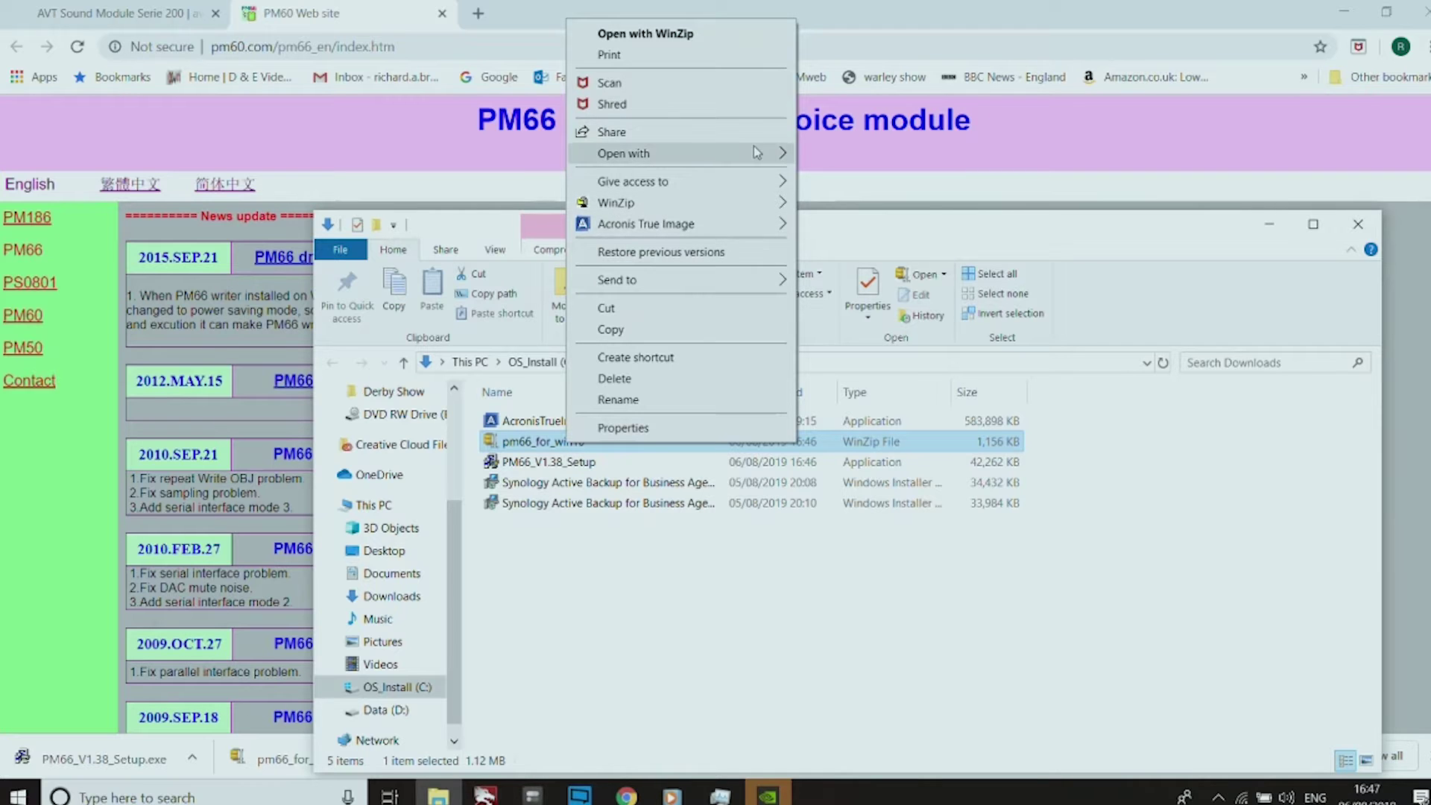
pyautogui.moveTo(781, 157)
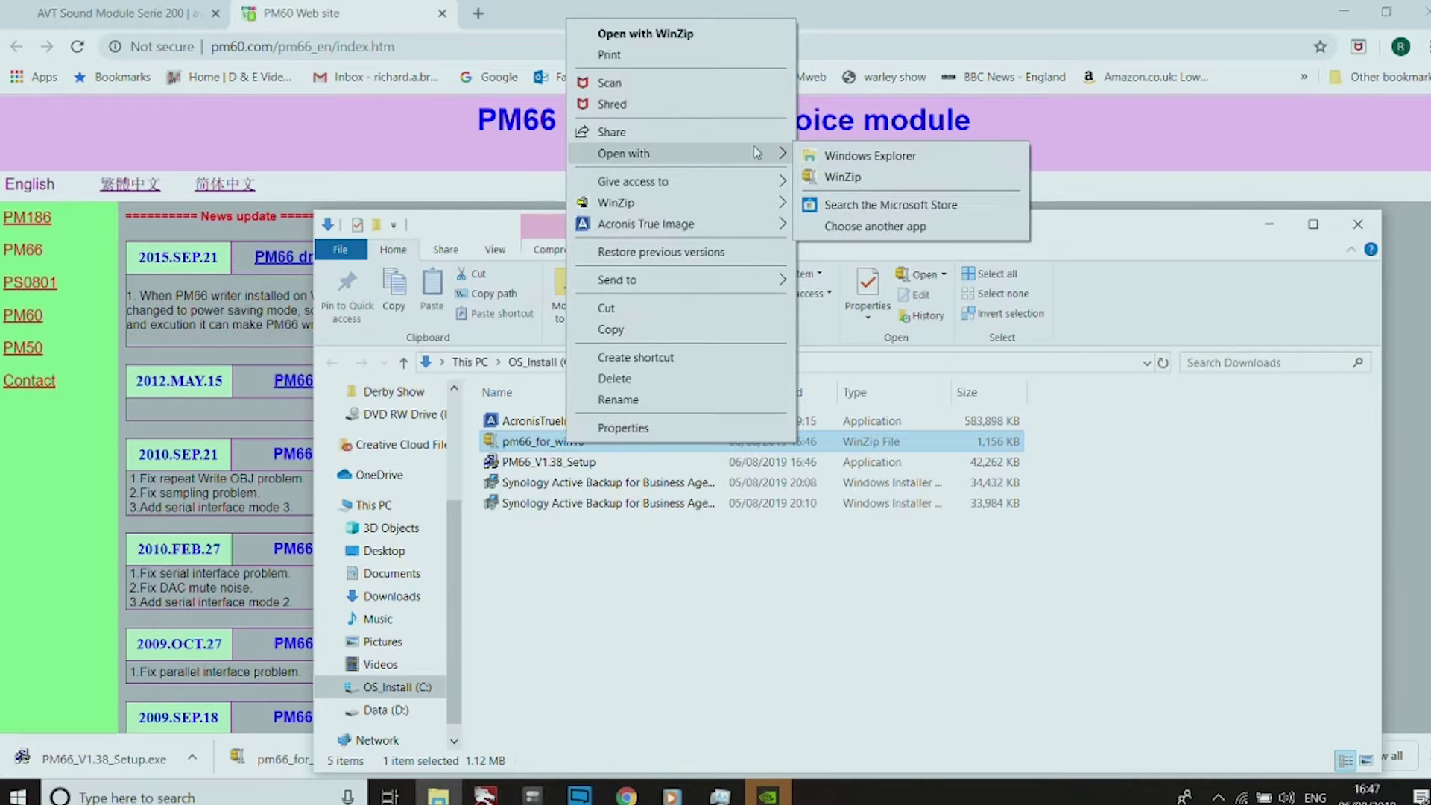
pyautogui.click(826, 156)
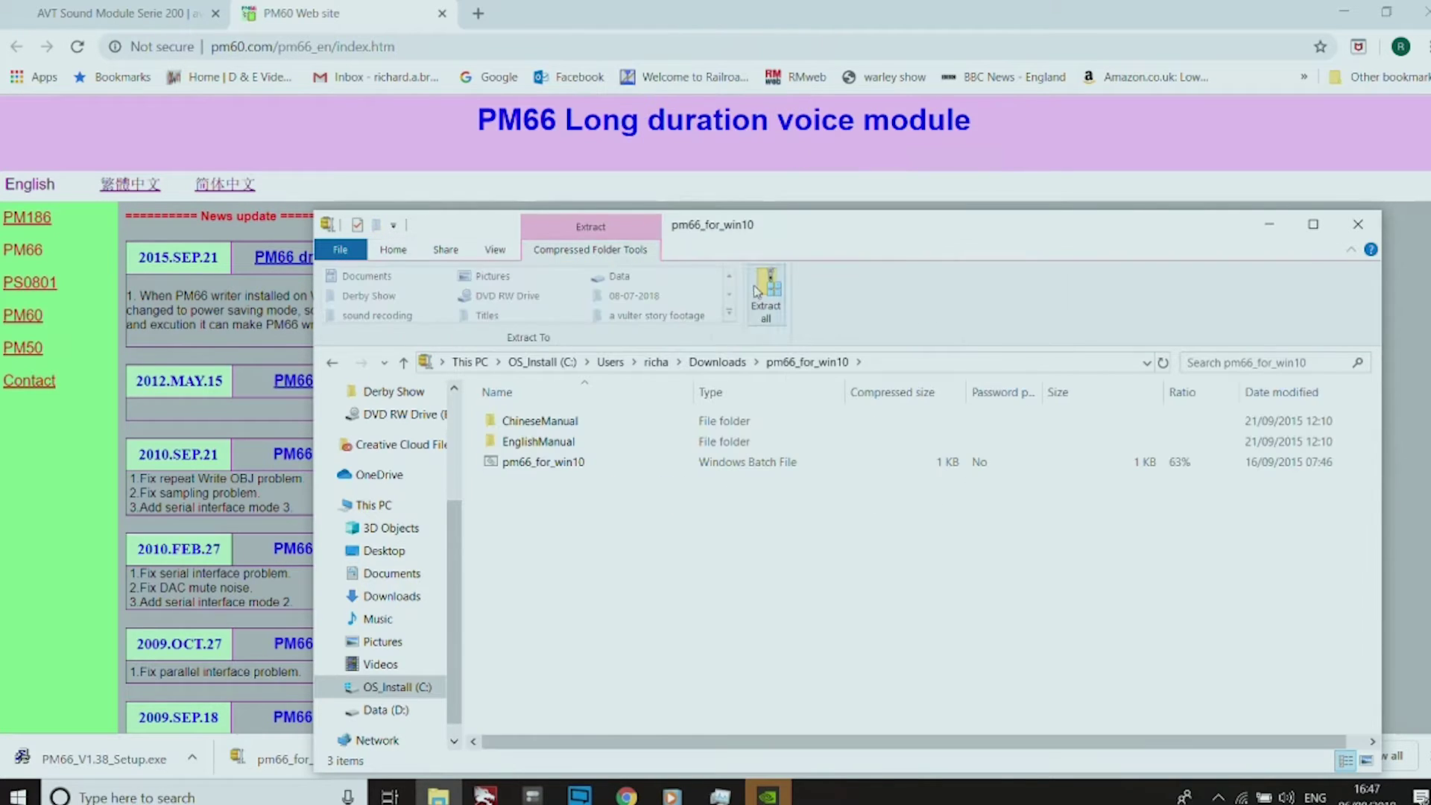
pyautogui.click(762, 298)
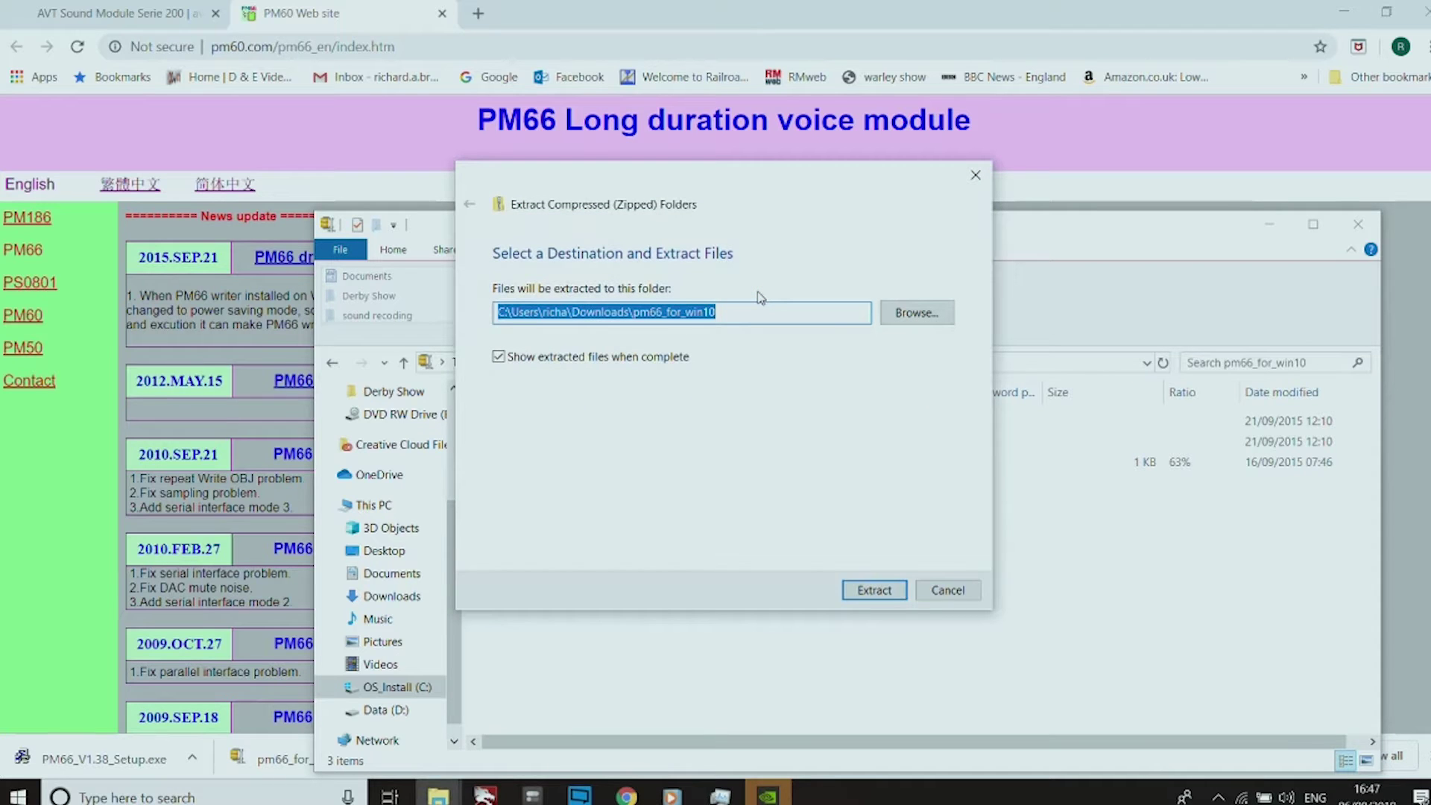
pyautogui.click(870, 591)
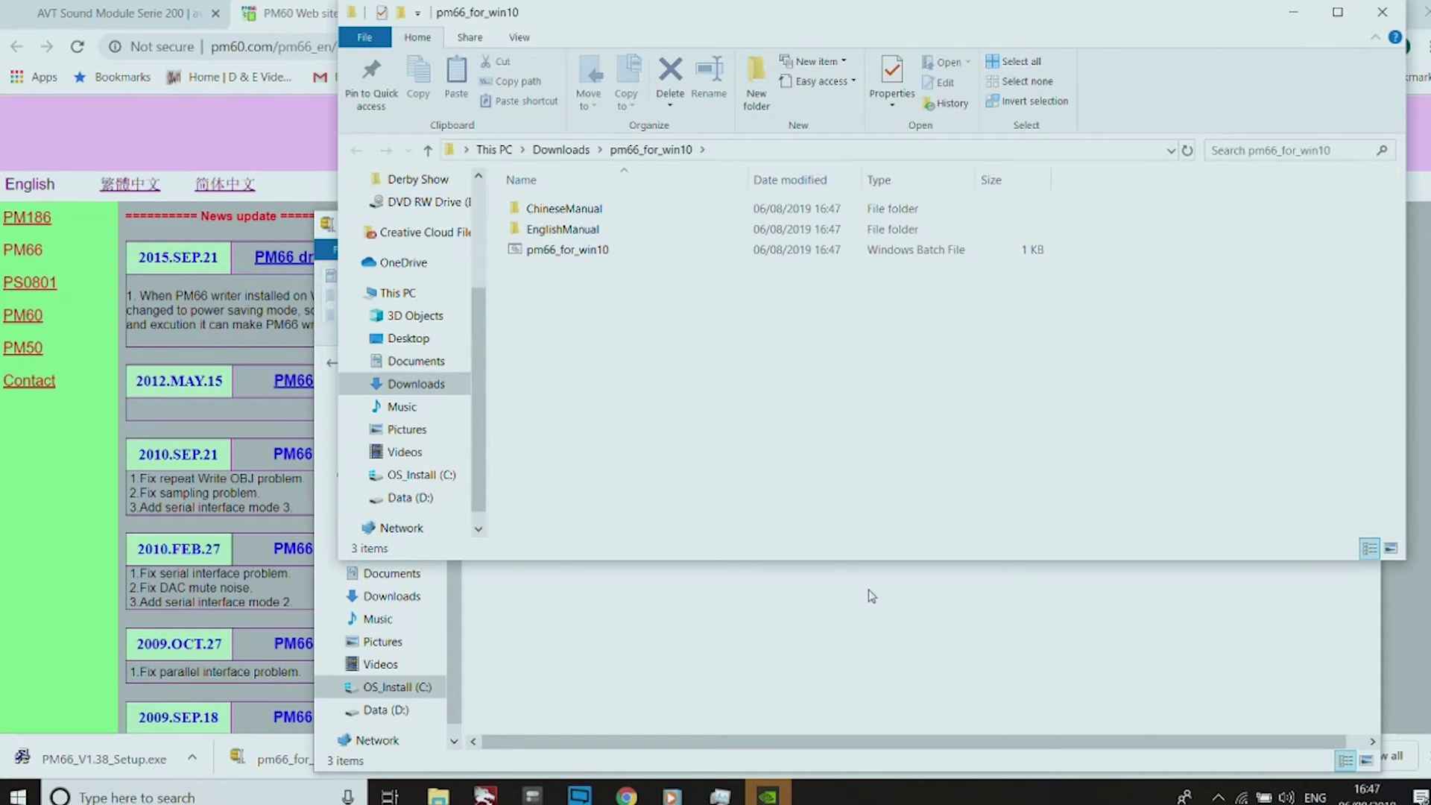
# Run the pm66_for_win10 batch file, check the empty getreg0 file, then open EnglishManual
pyautogui.click(581, 253)
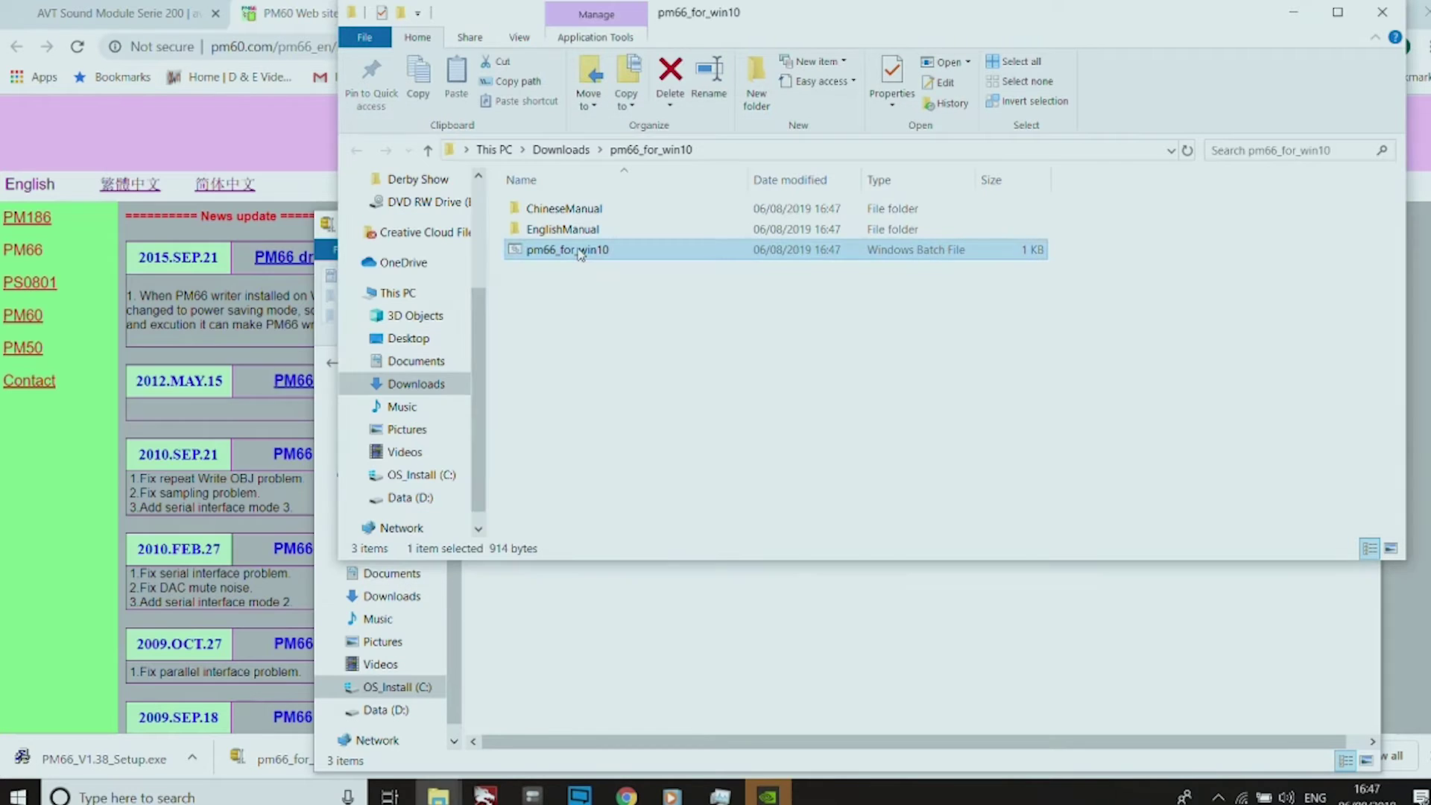
pyautogui.doubleClick(581, 254)
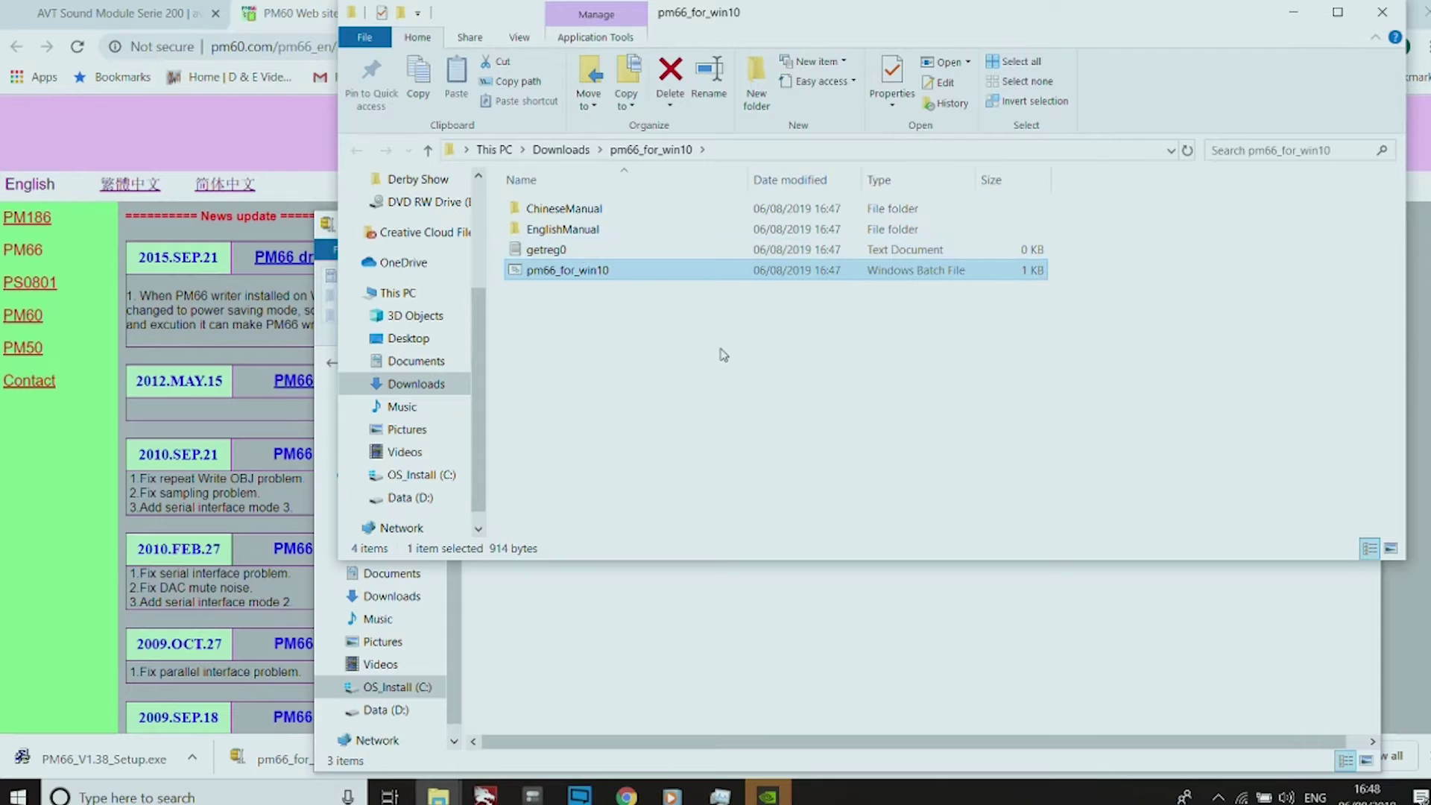
pyautogui.doubleClick(576, 253)
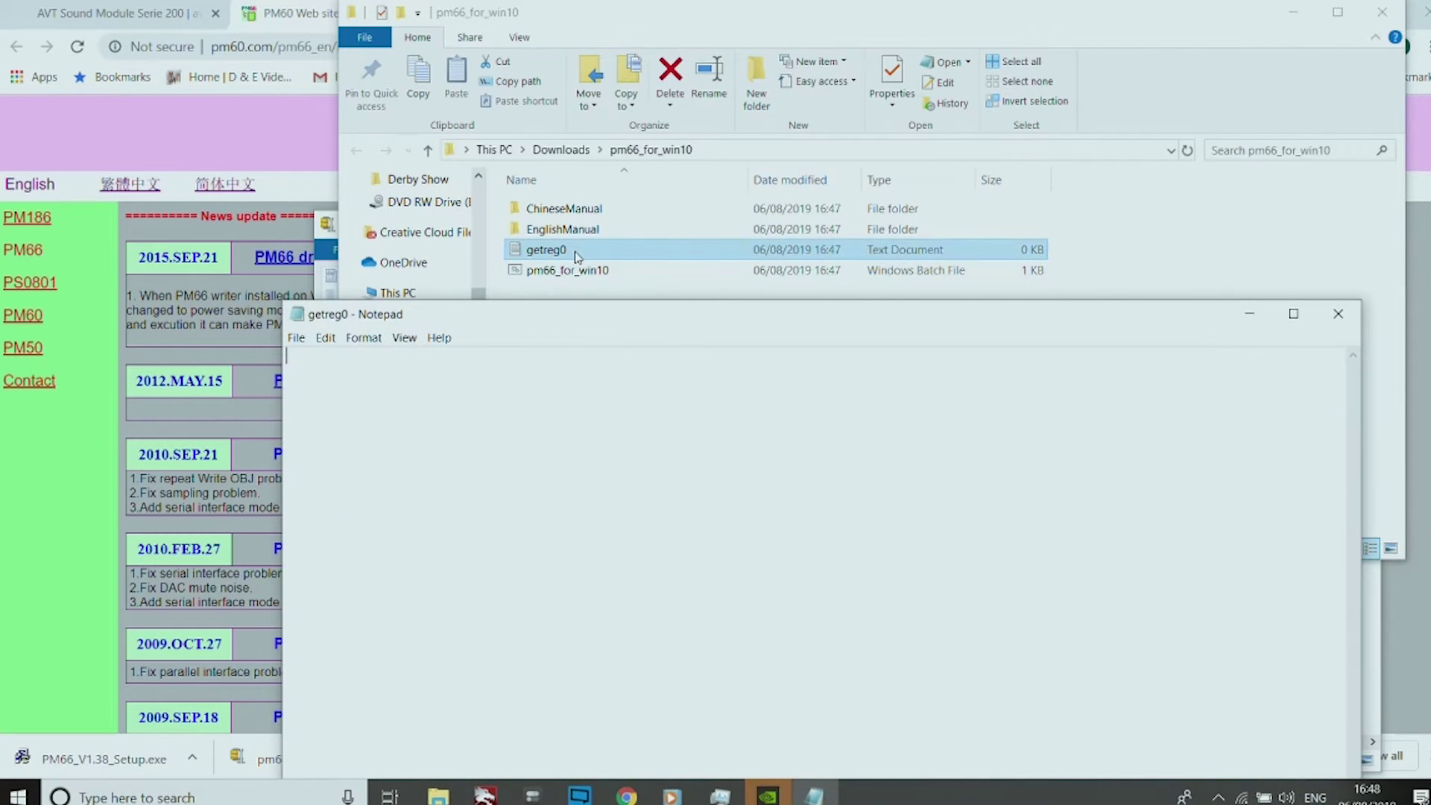
pyautogui.click(1339, 313)
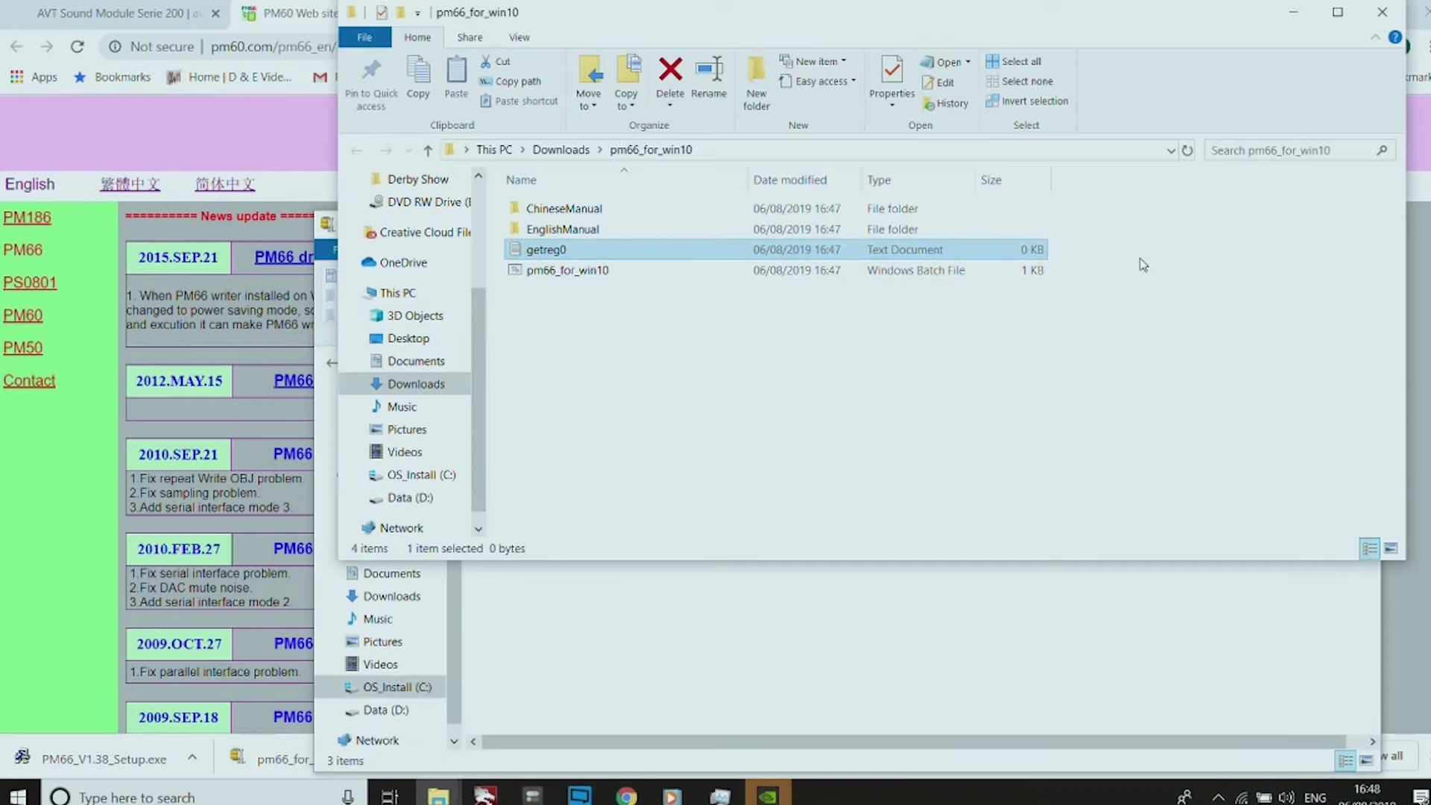
pyautogui.doubleClick(665, 231)
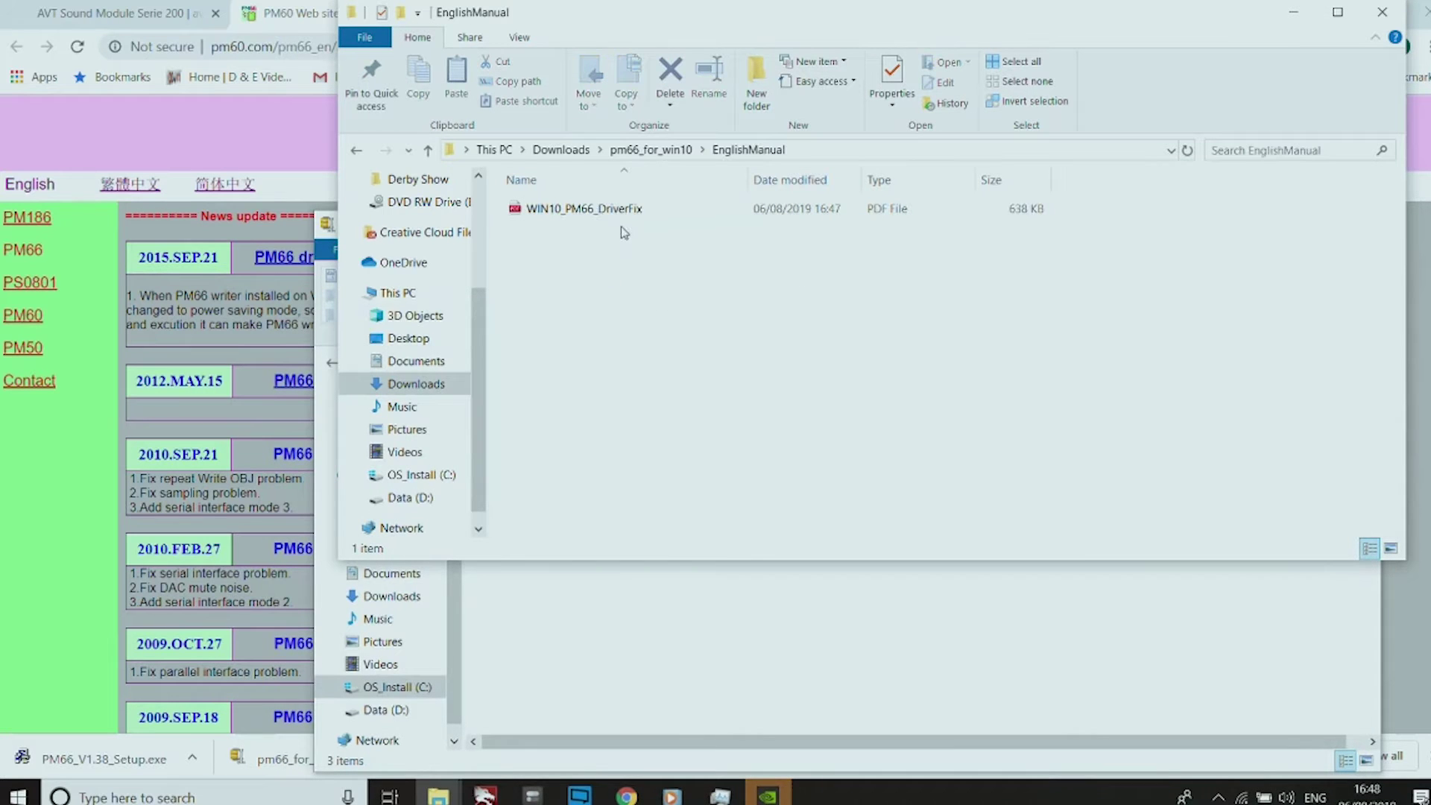
# Open the WIN10_PM66_DriverFix PDF and scroll through all three of its pages
pyautogui.doubleClick(623, 214)
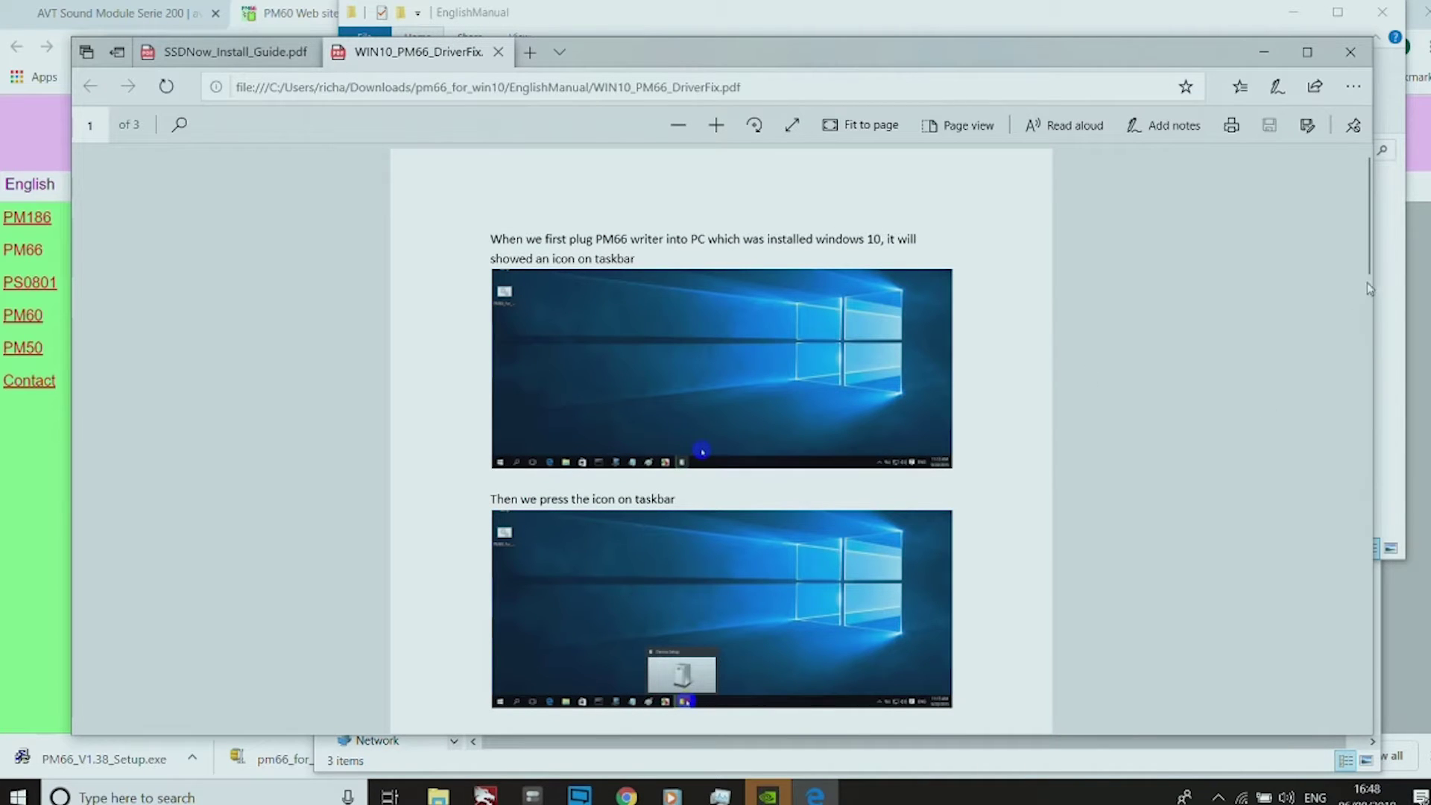
pyautogui.moveTo(1364, 267); pyautogui.dragTo(1348, 566)
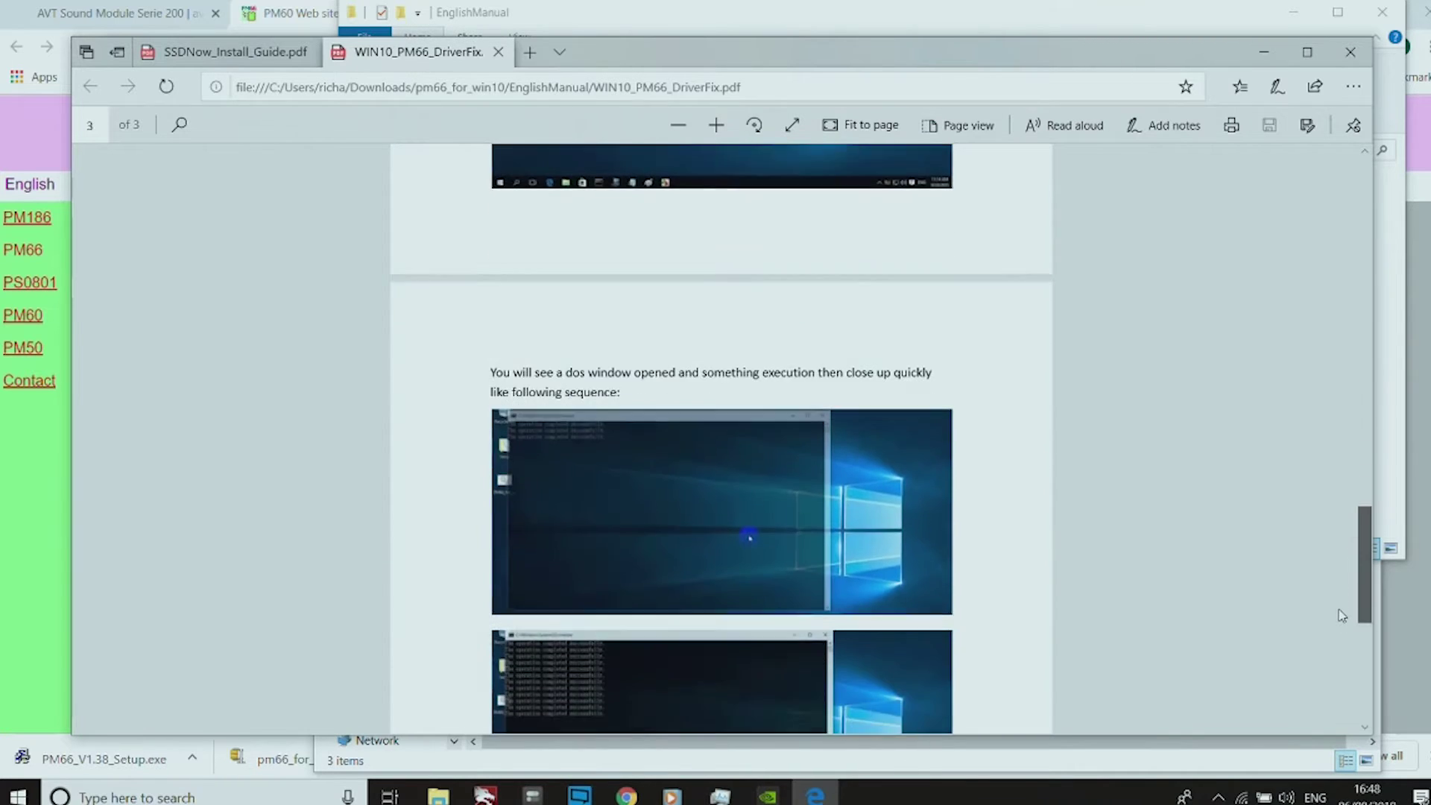
pyautogui.scroll(-7, 1342, 617)
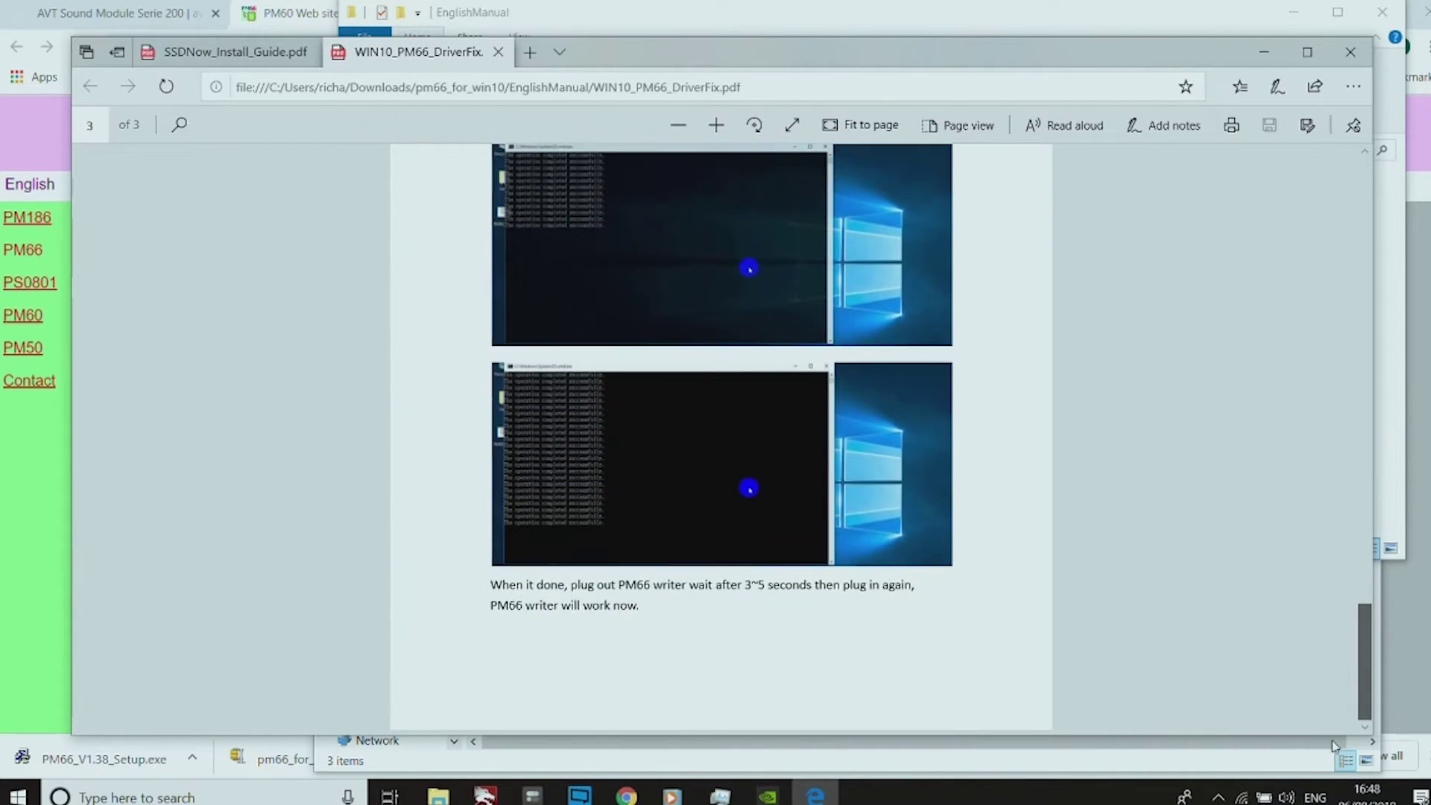
pyautogui.moveTo(1362, 713); pyautogui.dragTo(1358, 152)
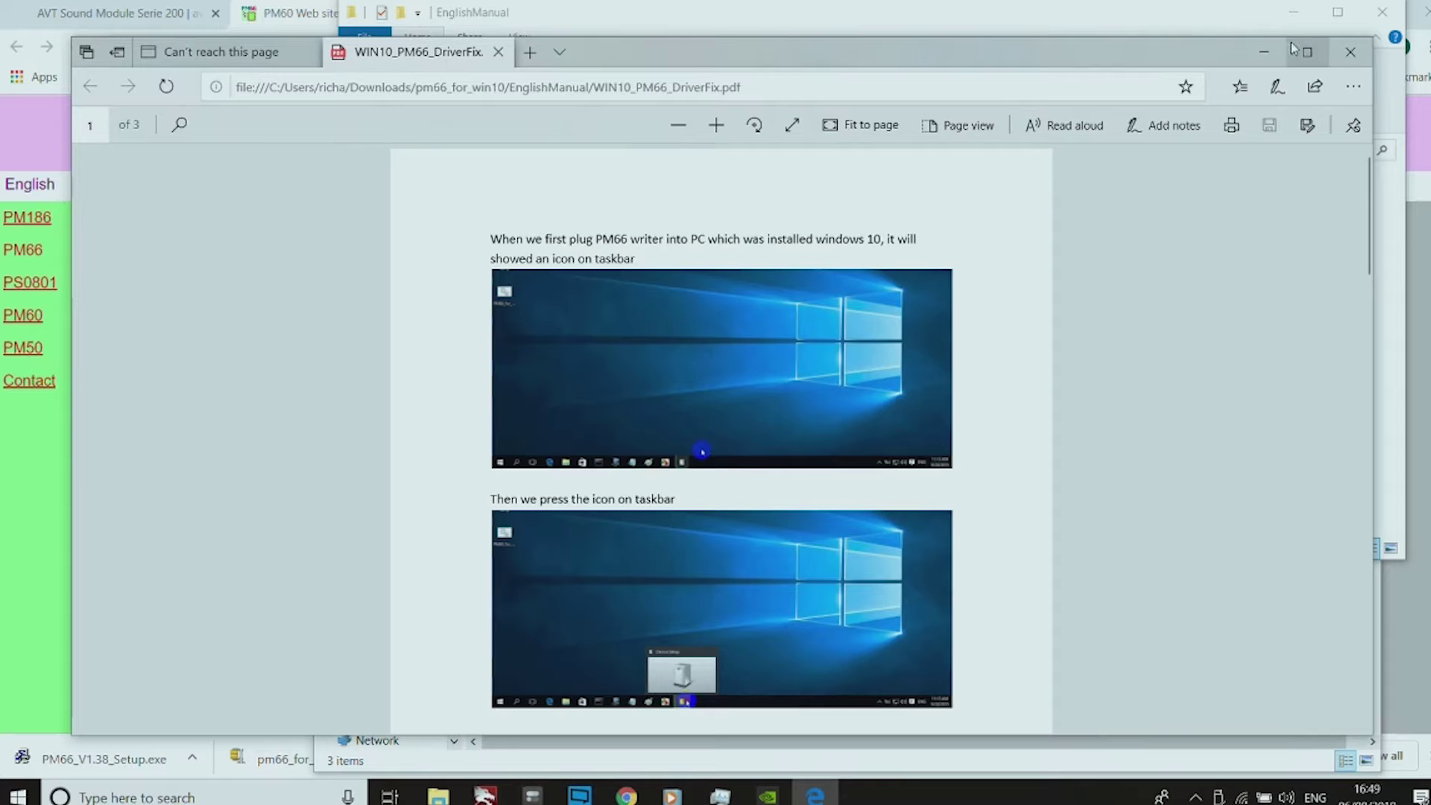
# Close the PDF viewer and EnglishManual window, then run the pm66_for_win10 batch file from the zip
pyautogui.click(1358, 58)
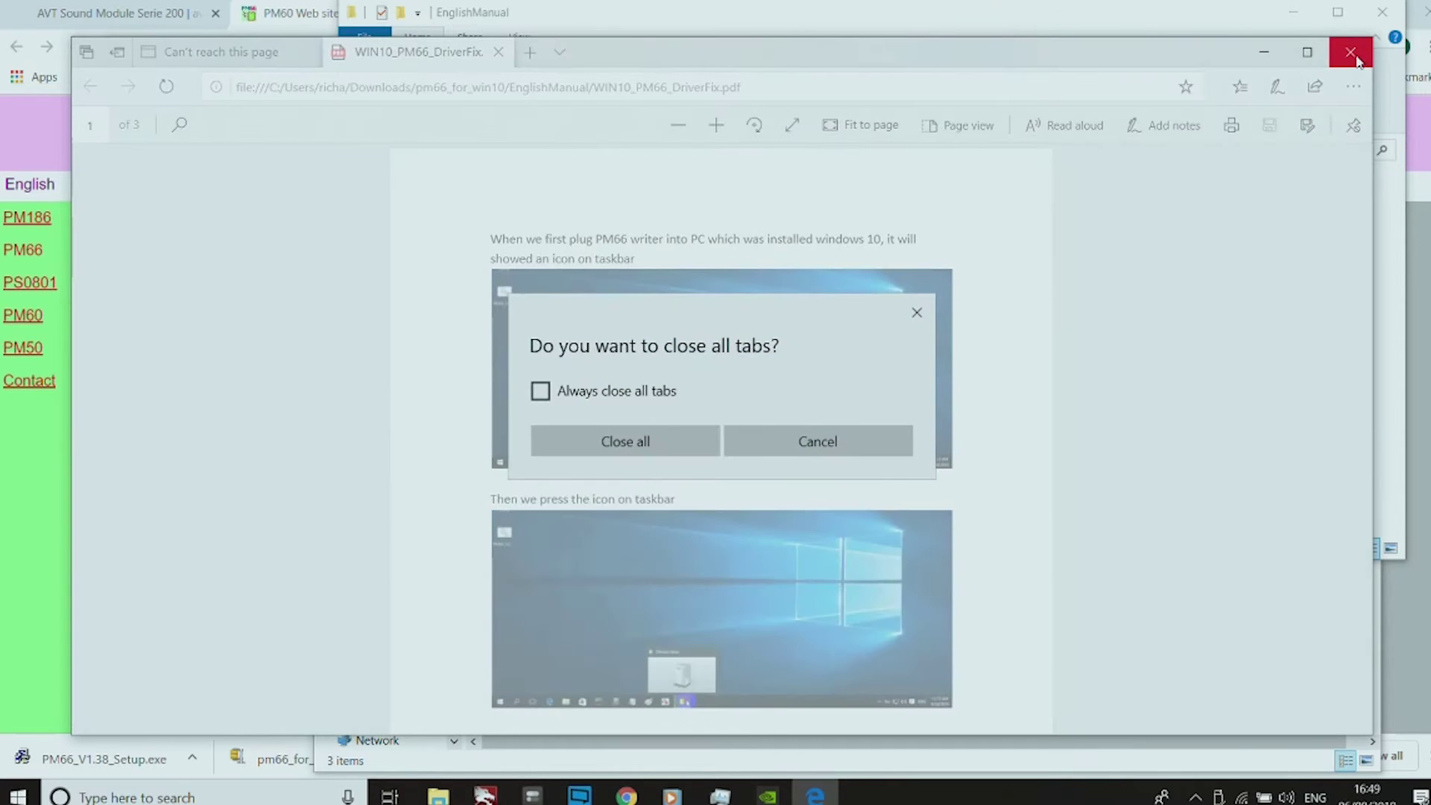
pyautogui.click(646, 448)
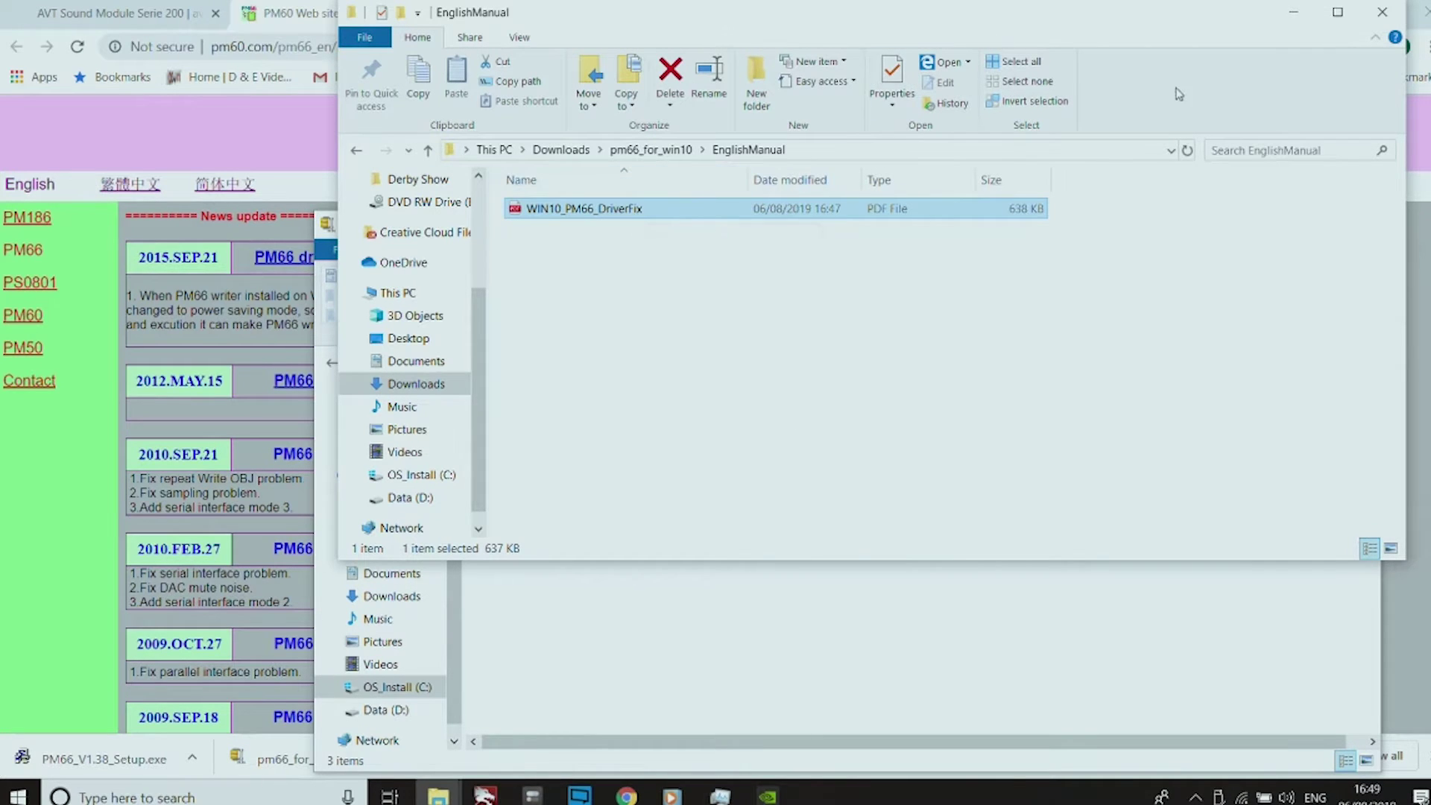
pyautogui.click(1379, 11)
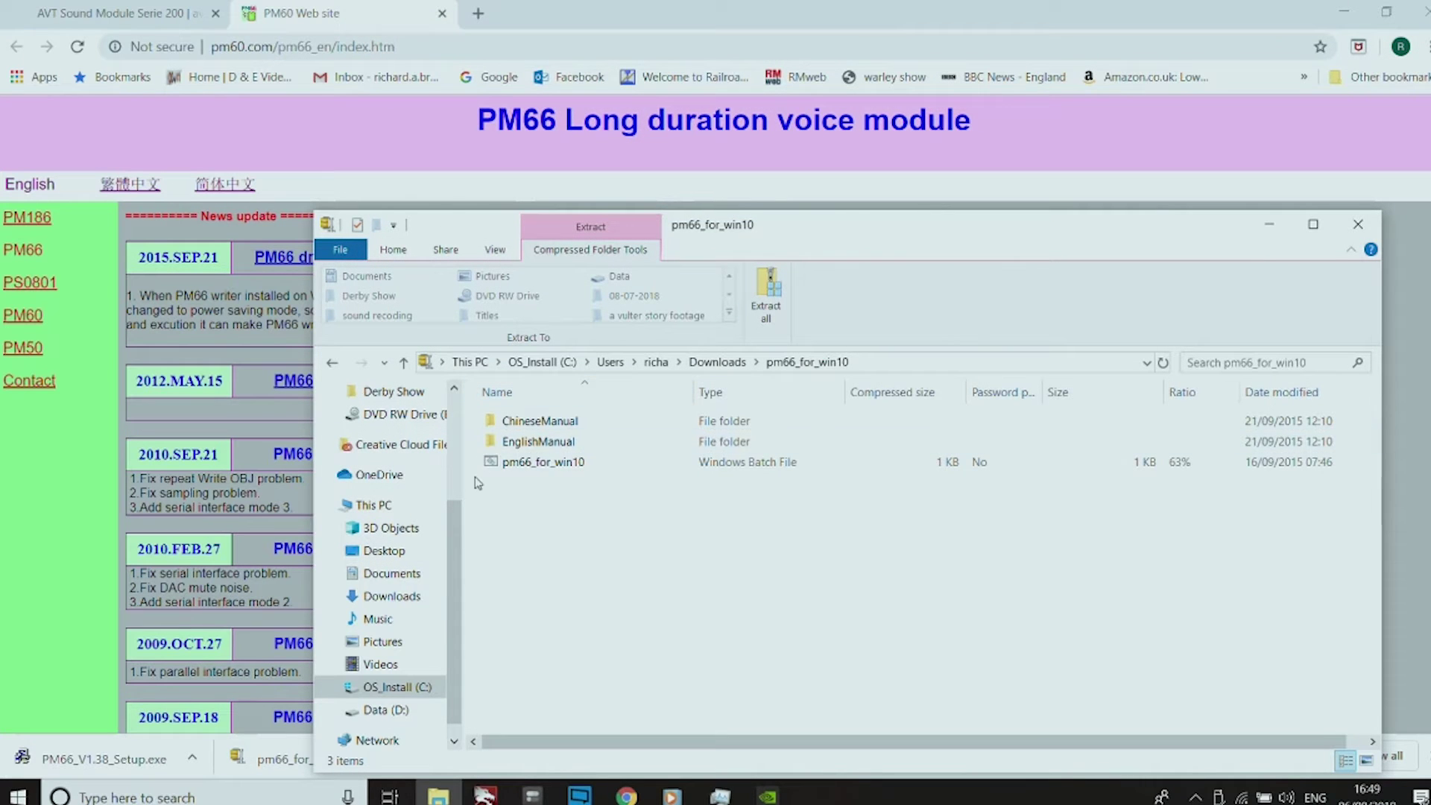
pyautogui.doubleClick(523, 464)
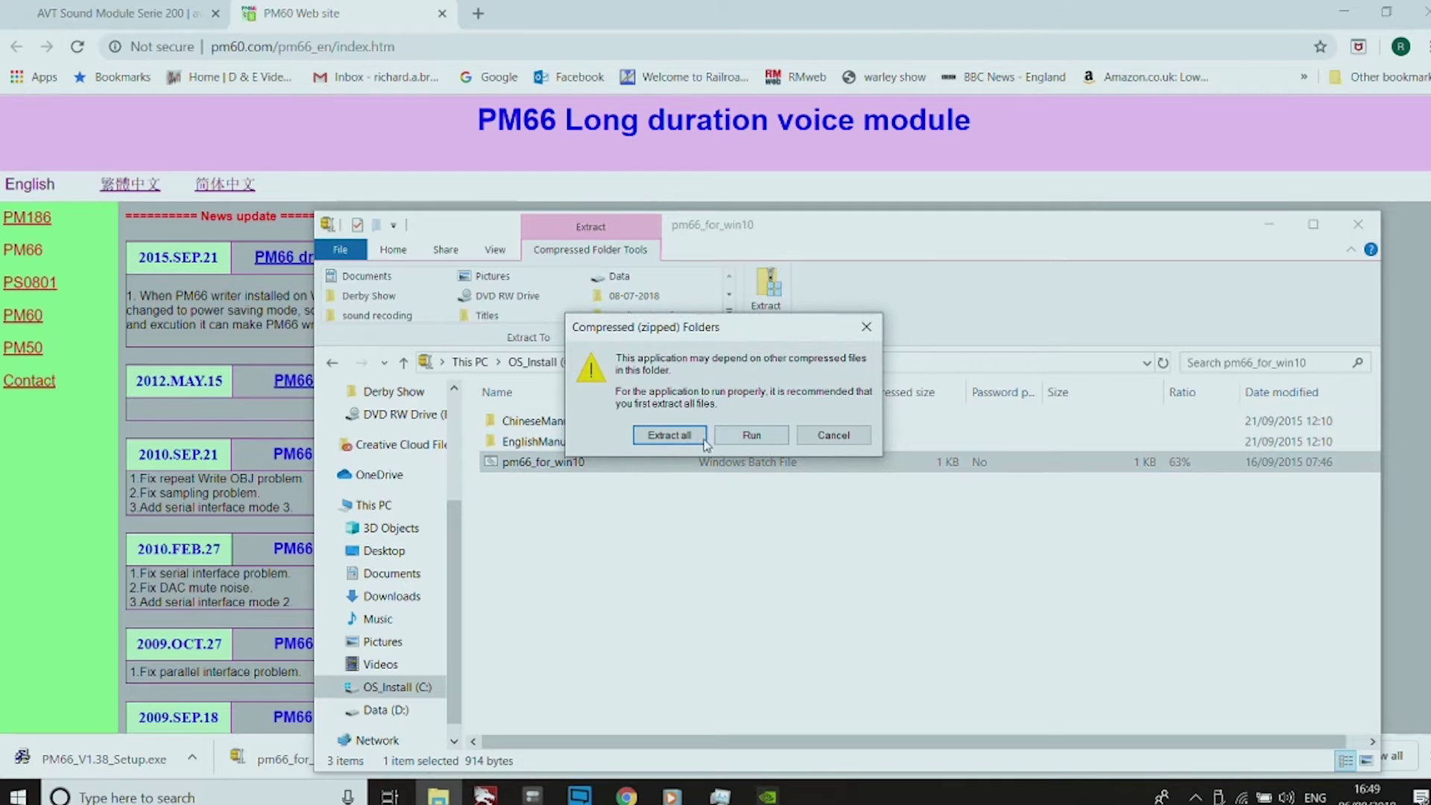
pyautogui.click(752, 442)
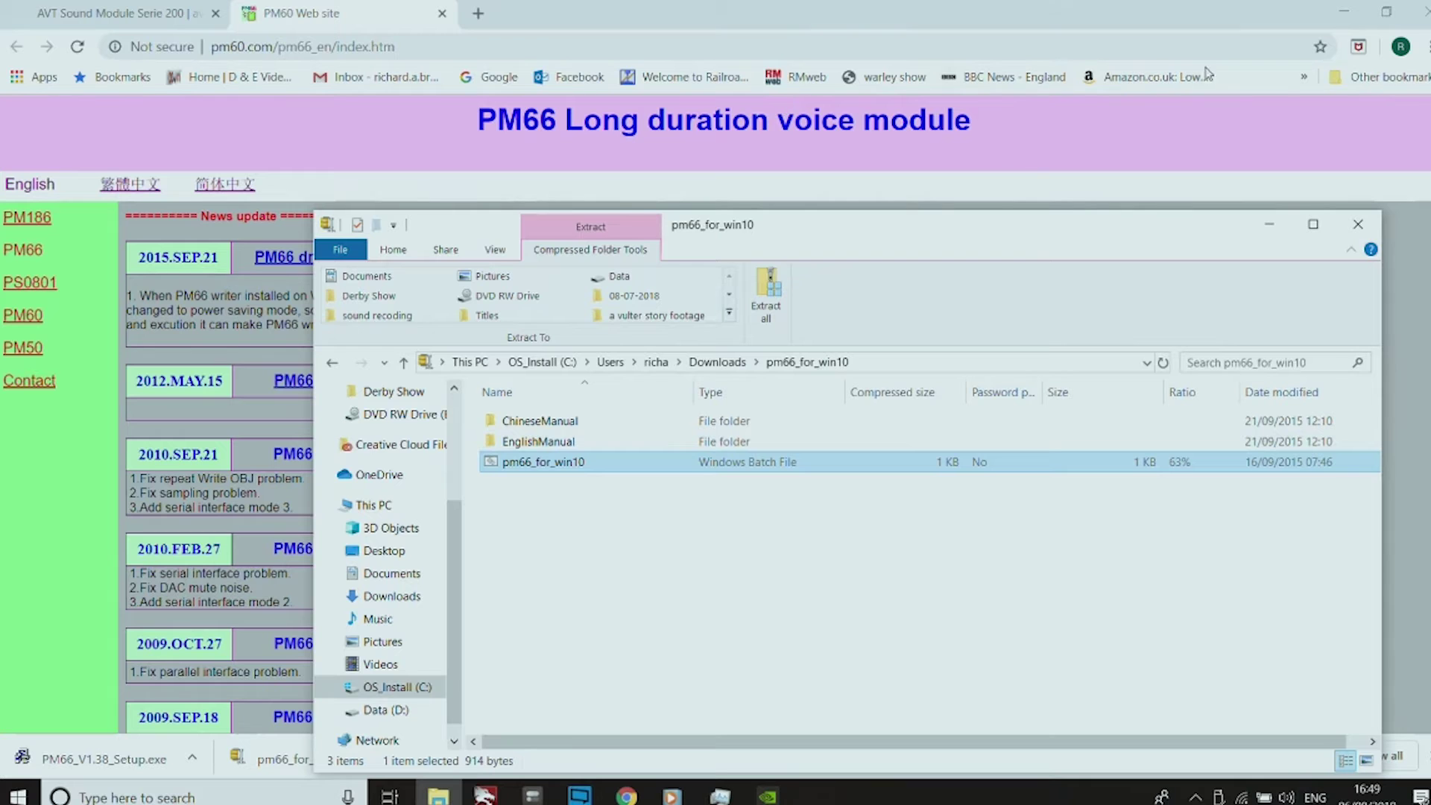
# Minimise Chrome and GeForce Experience and close the pm66_for_win10 zipped-folder window
pyautogui.click(1347, 15)
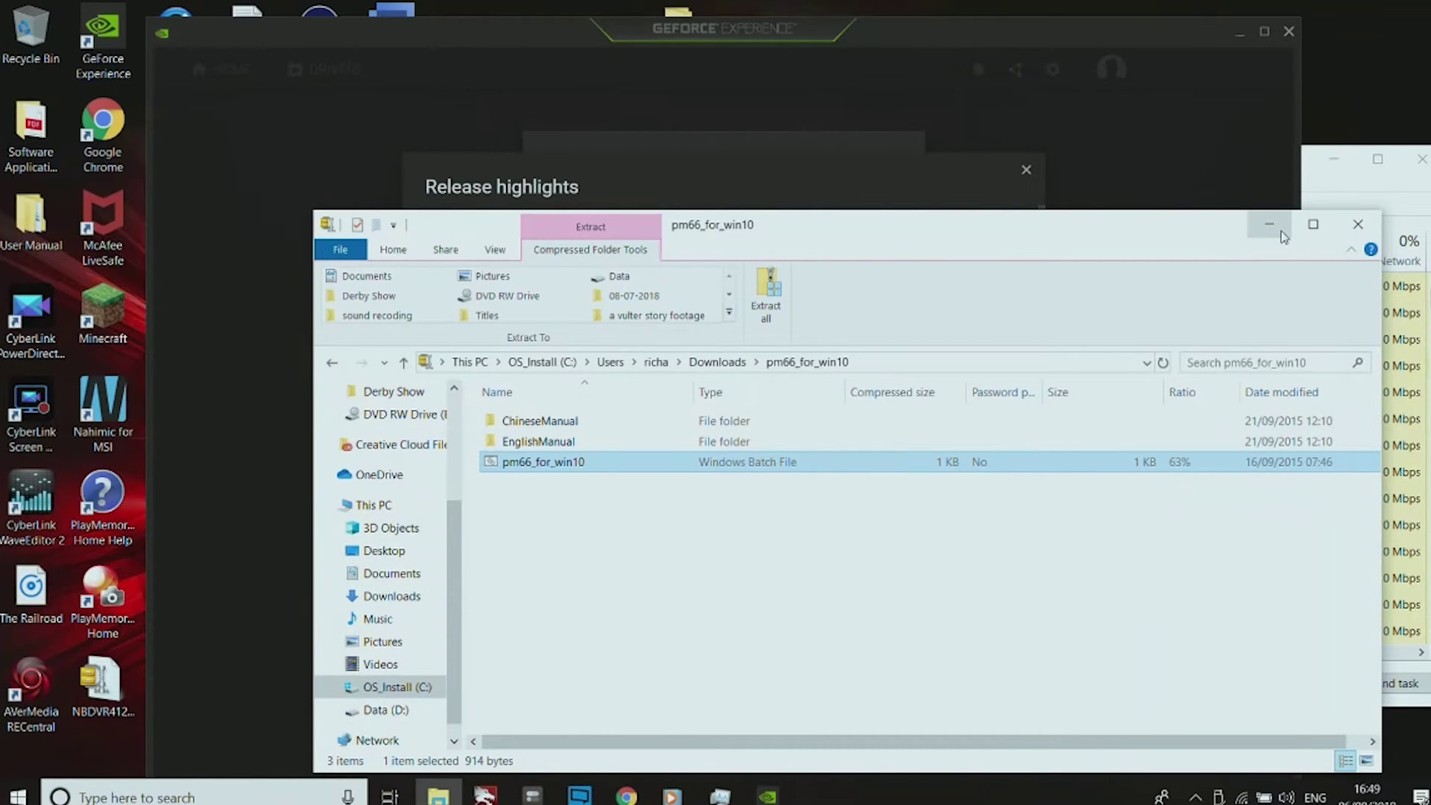
pyautogui.click(1358, 224)
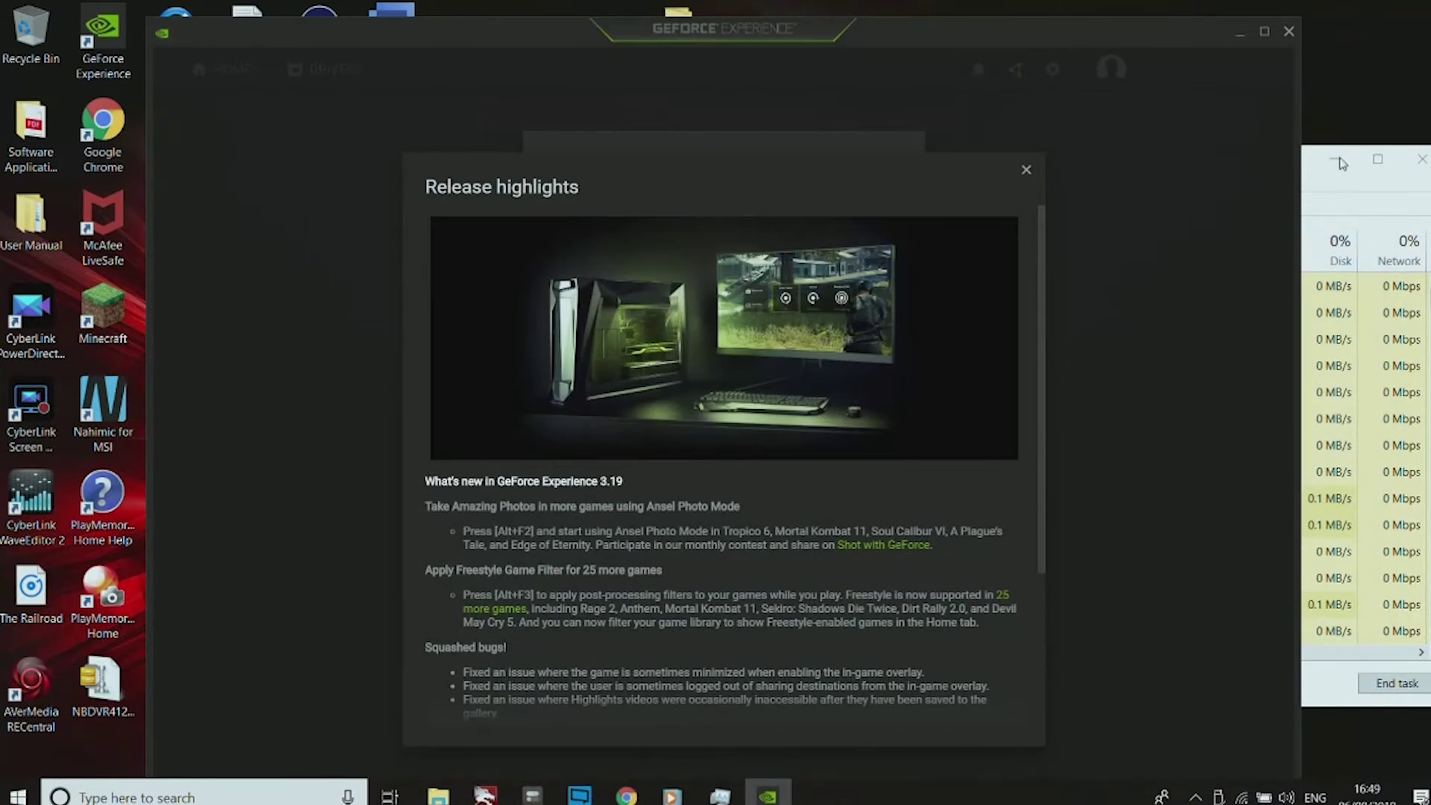
pyautogui.click(1238, 33)
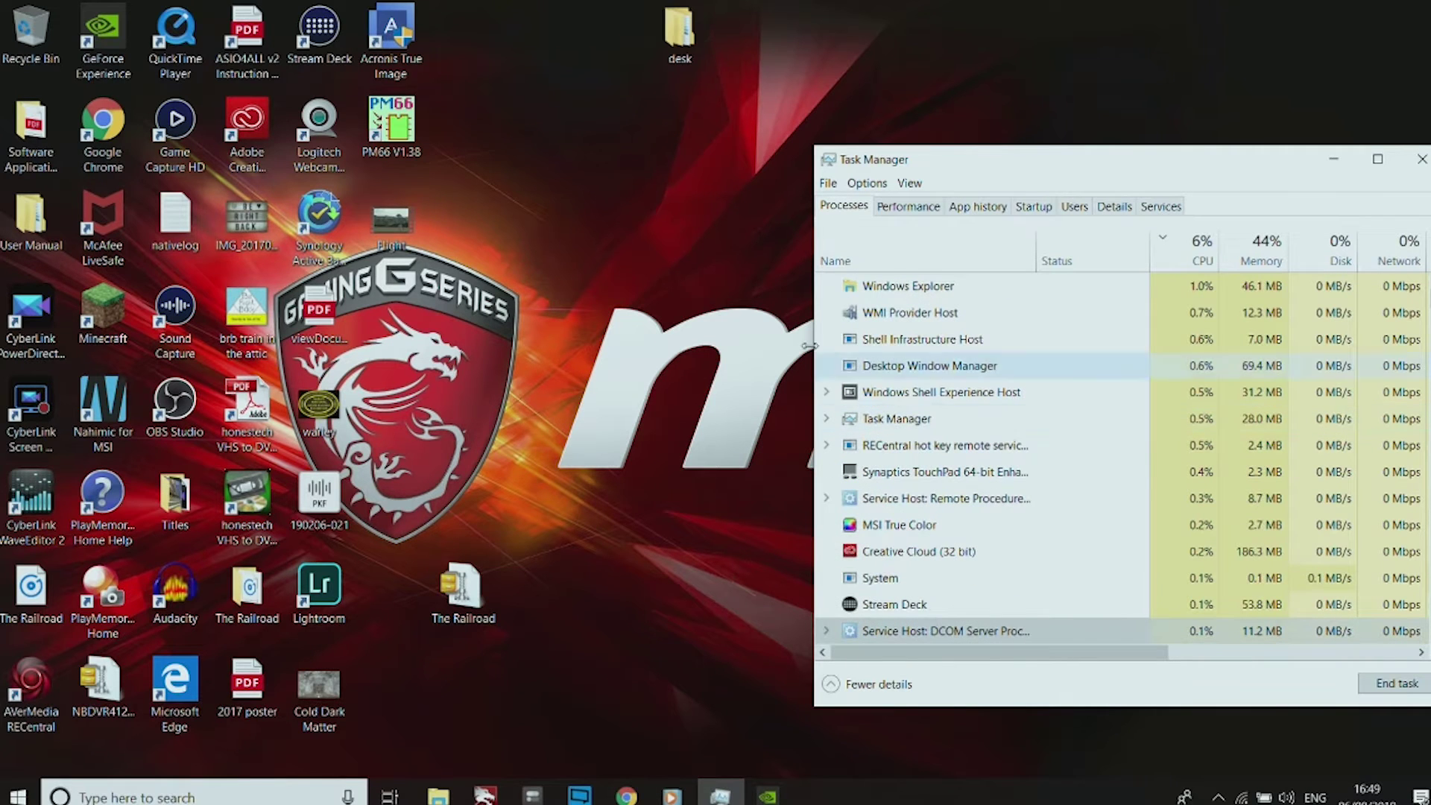
# Launch PM66 Writer V1.38, run Check Board twice past the cable warnings, then close it
pyautogui.click(396, 127)
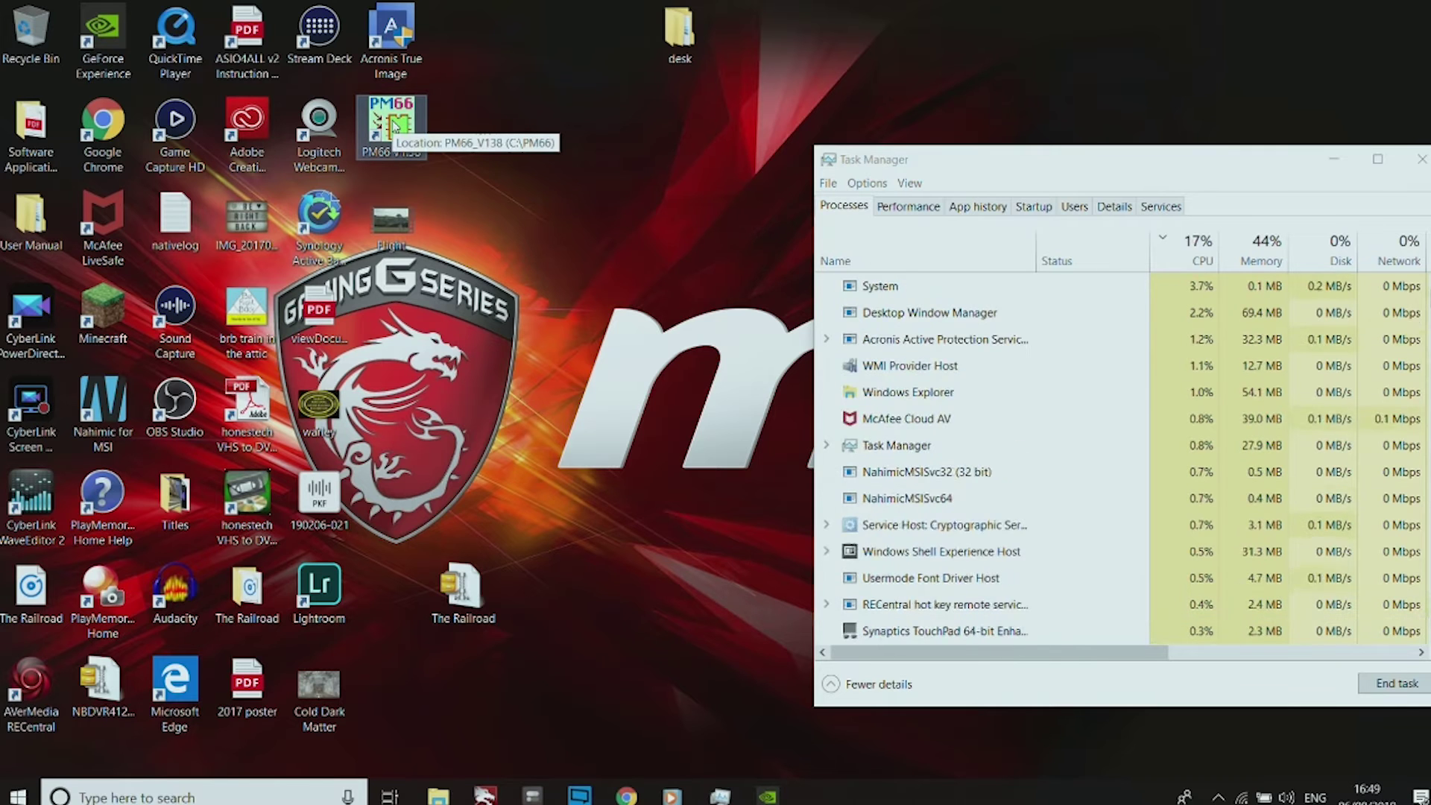
pyautogui.doubleClick(394, 128)
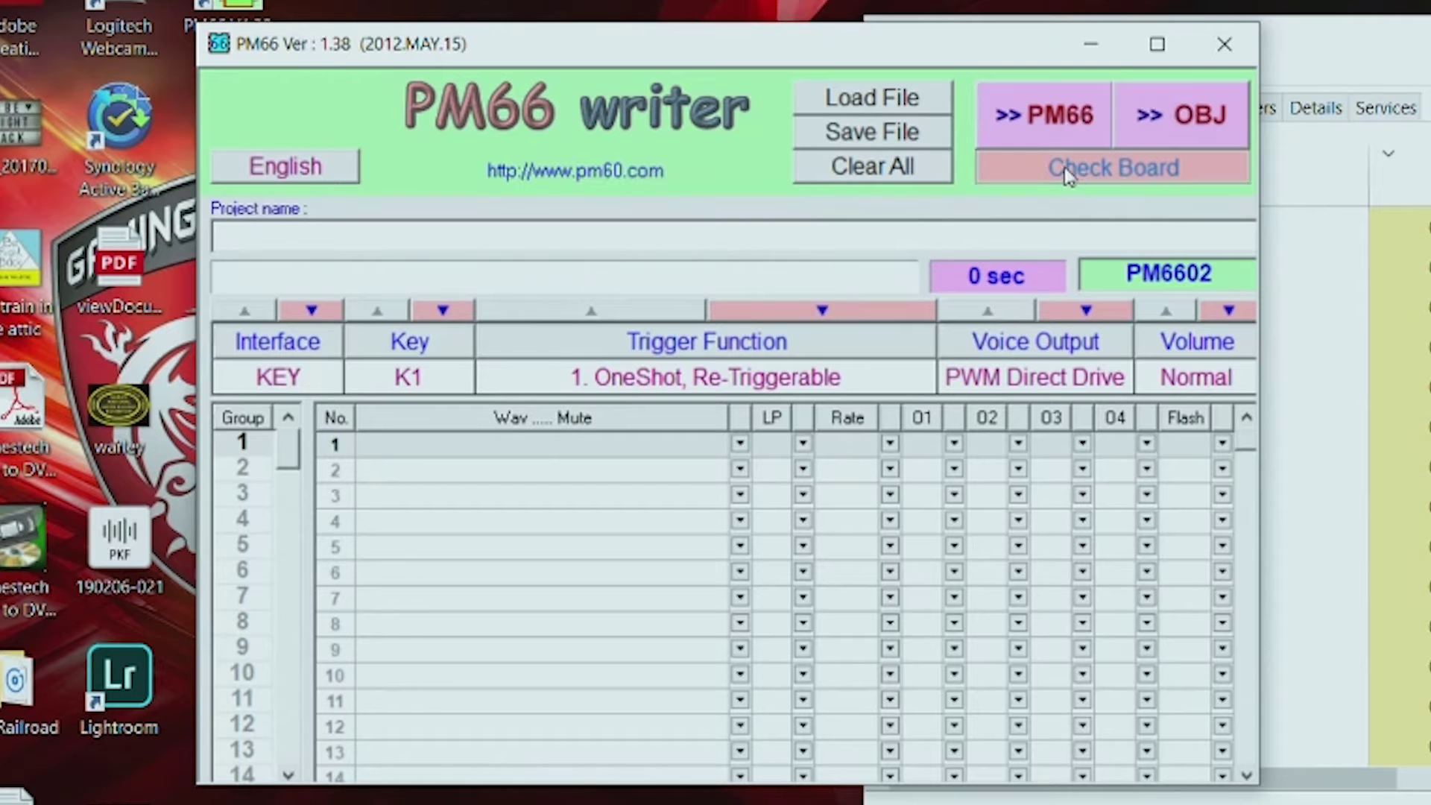
pyautogui.click(949, 251)
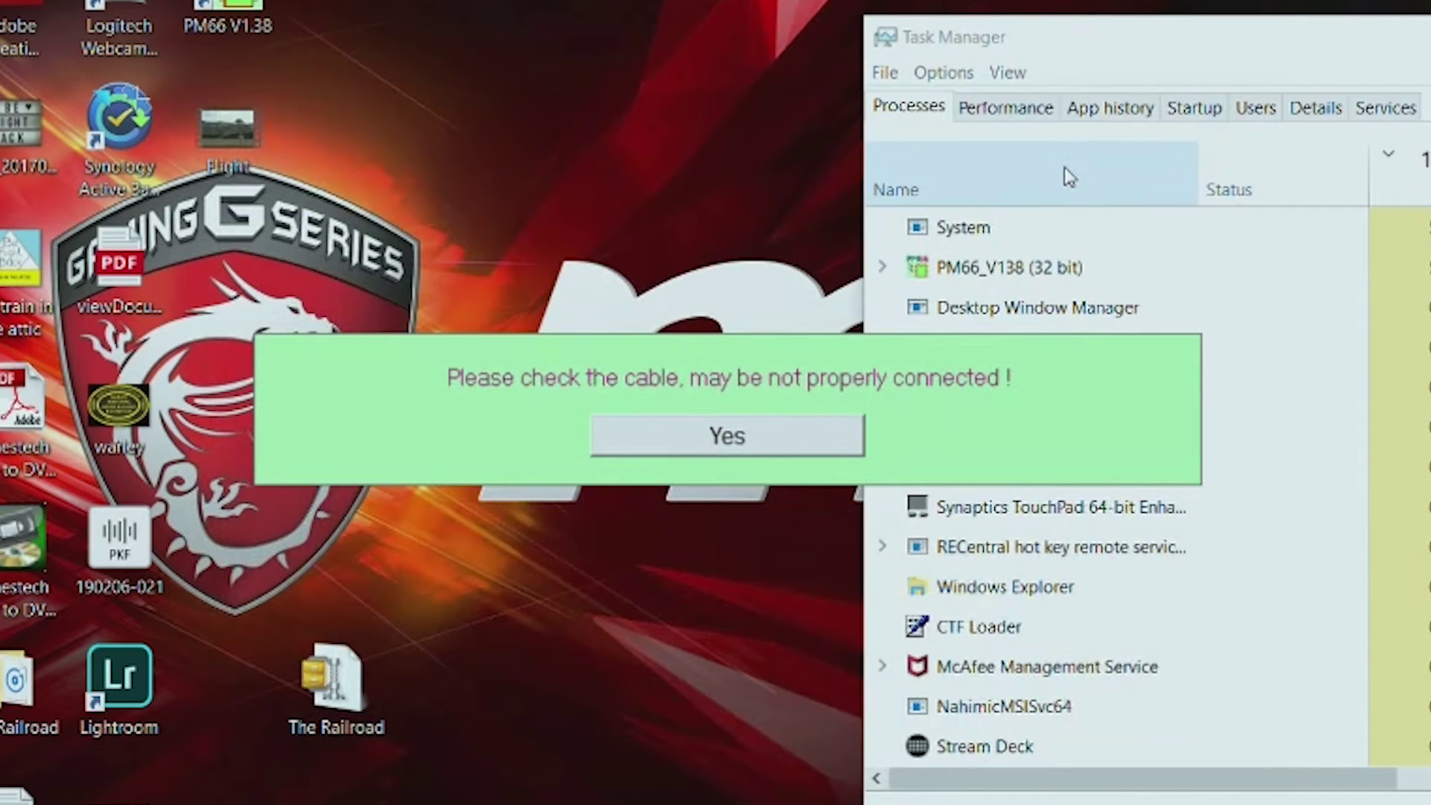
pyautogui.click(738, 445)
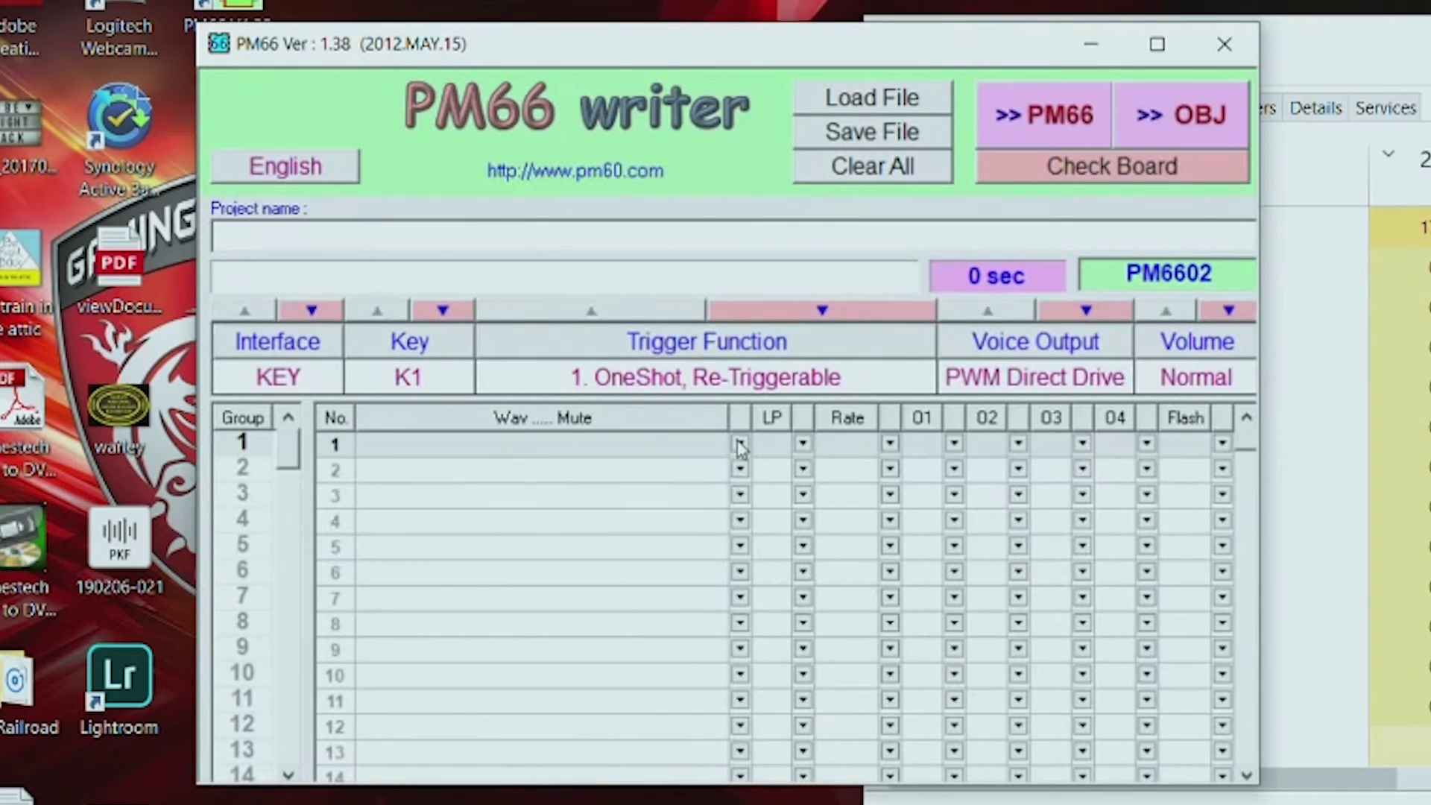
pyautogui.click(1011, 181)
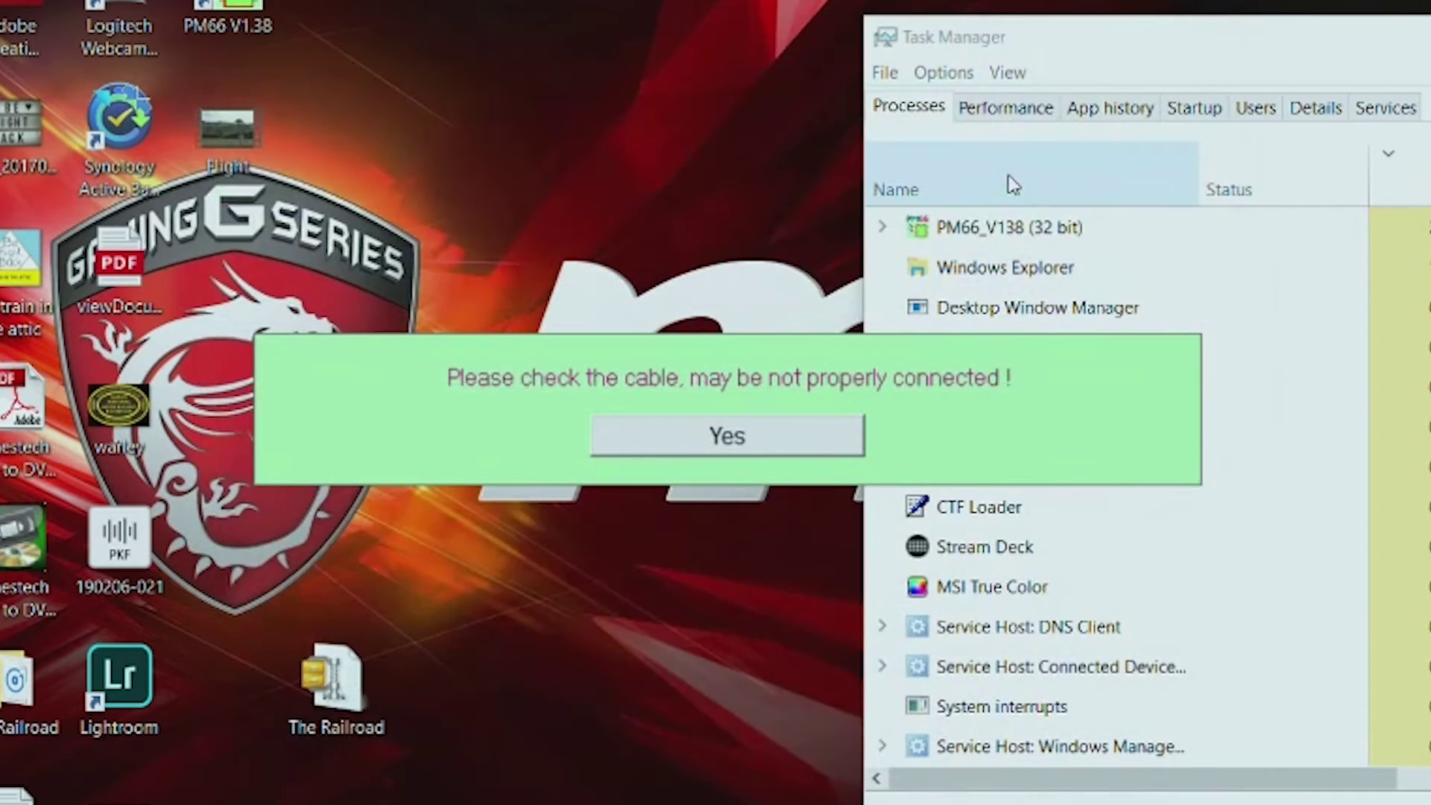
pyautogui.click(793, 440)
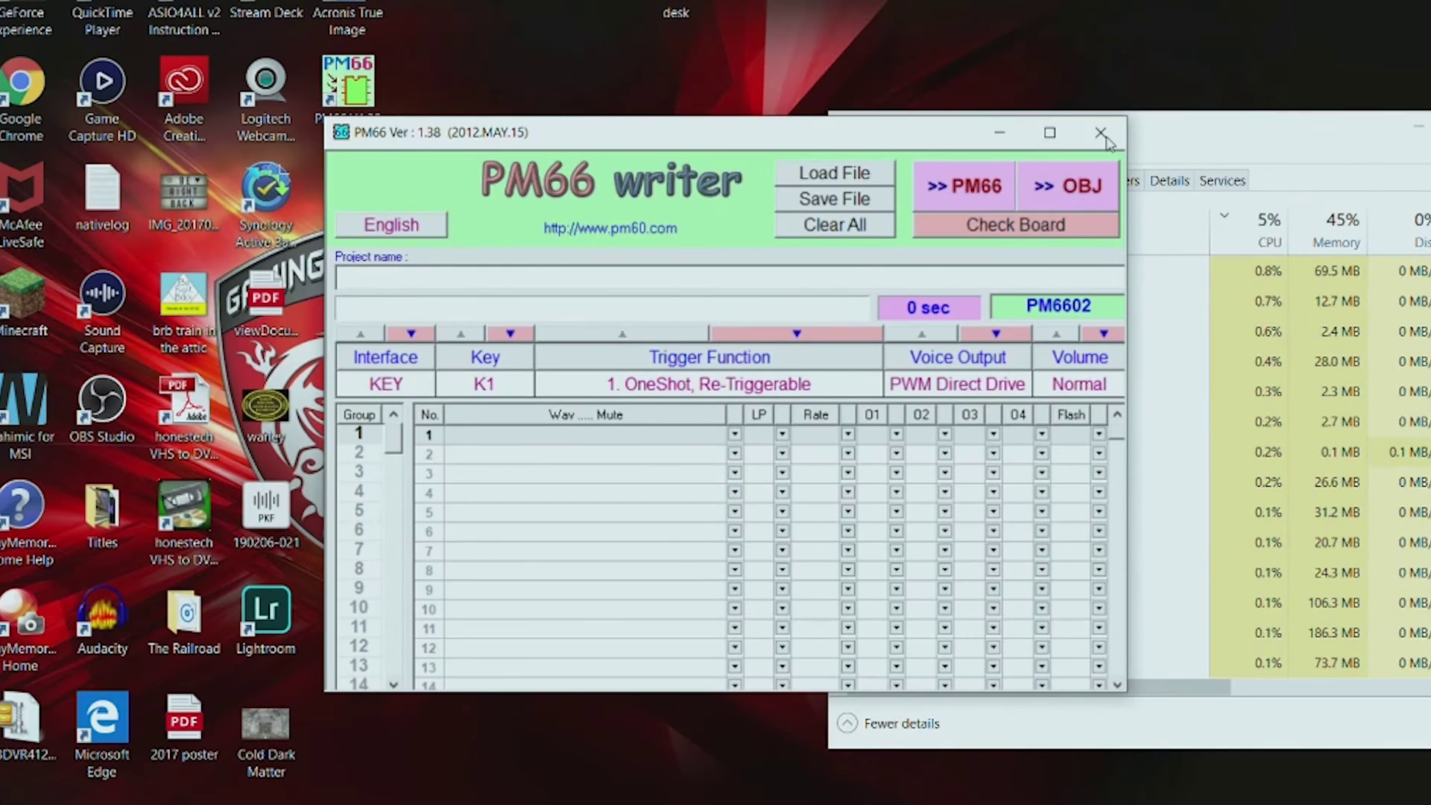
pyautogui.click(1101, 134)
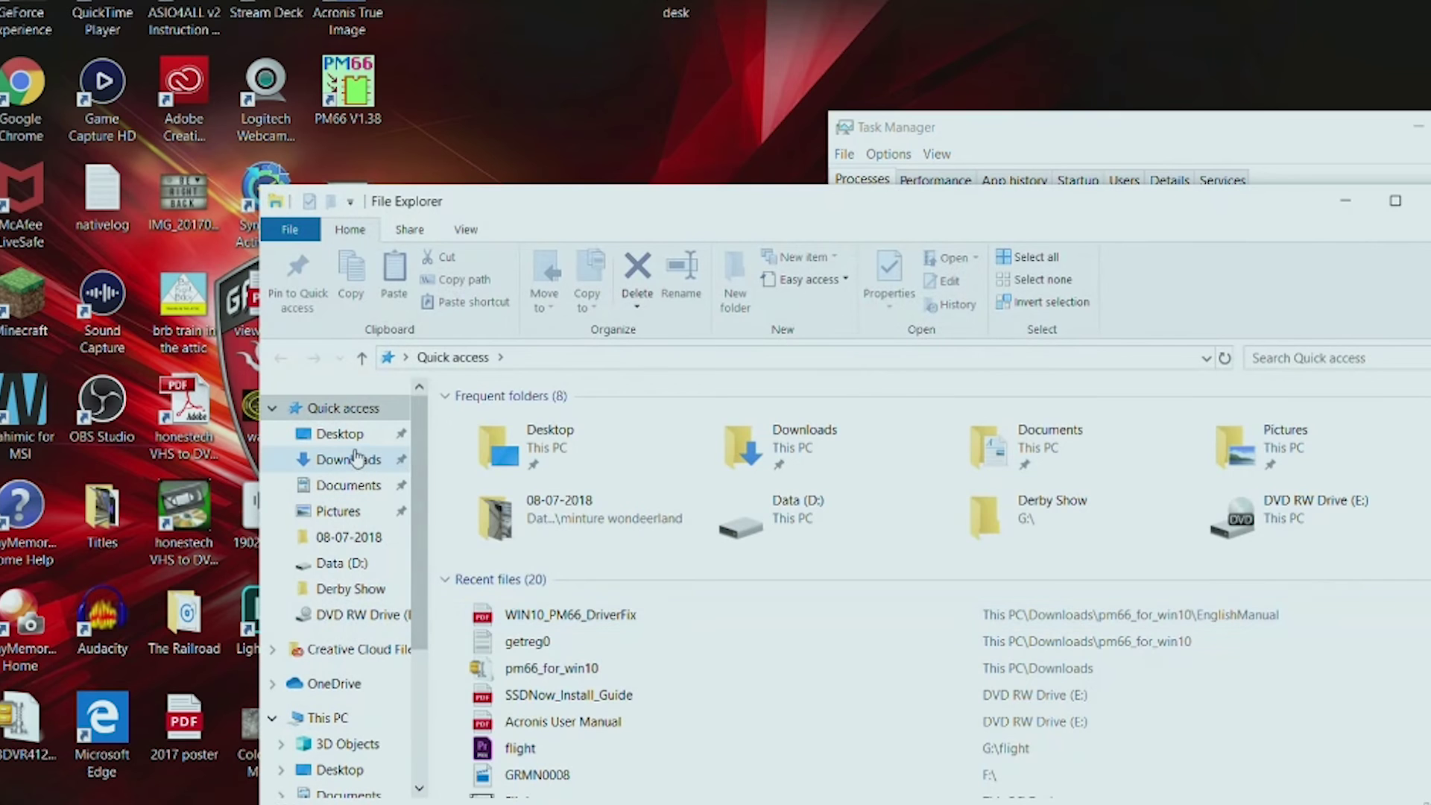
# Run the pm66_for_win10 batch file in Downloads as administrator, then select the PM66 V1.38 shortcut
pyautogui.click(359, 458)
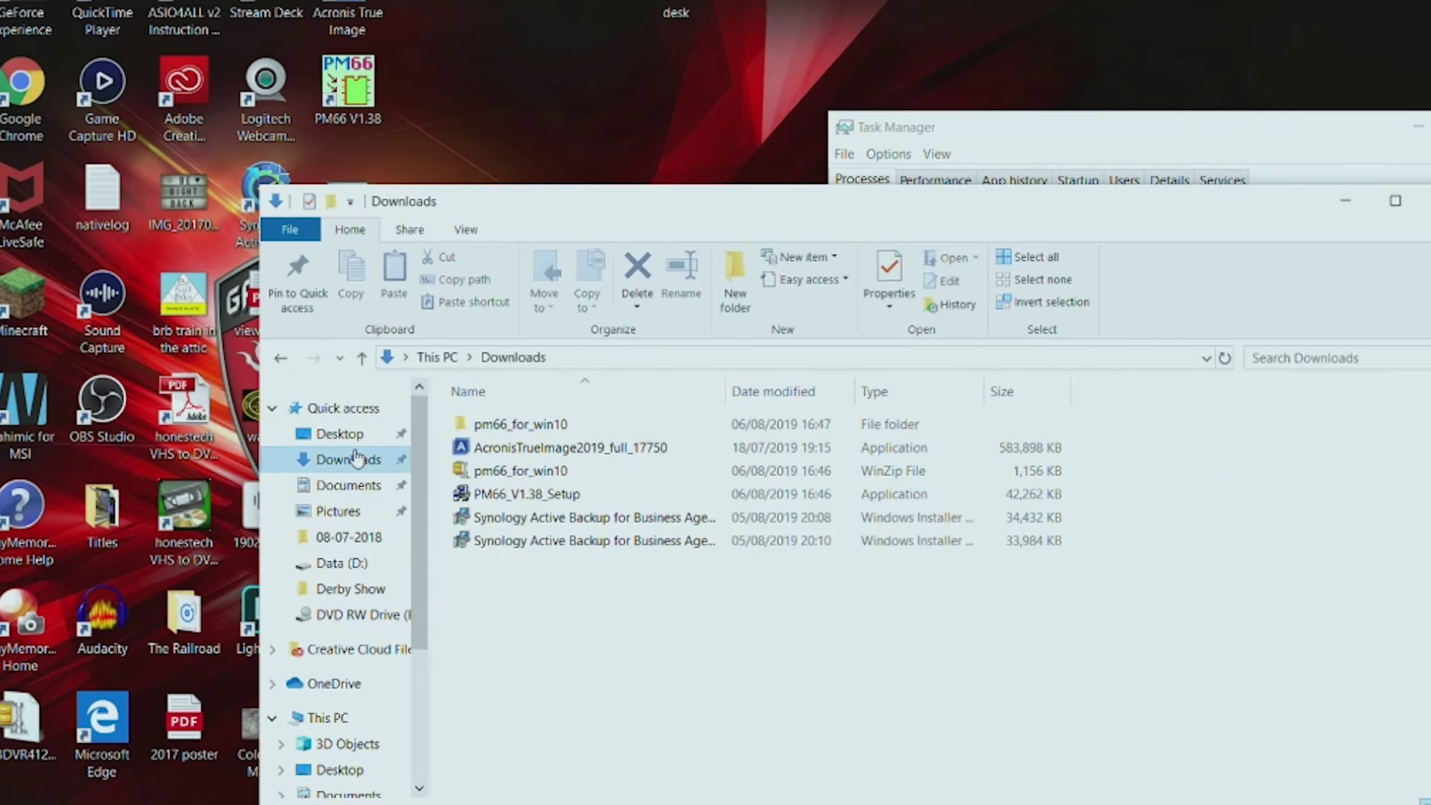
pyautogui.doubleClick(505, 428)
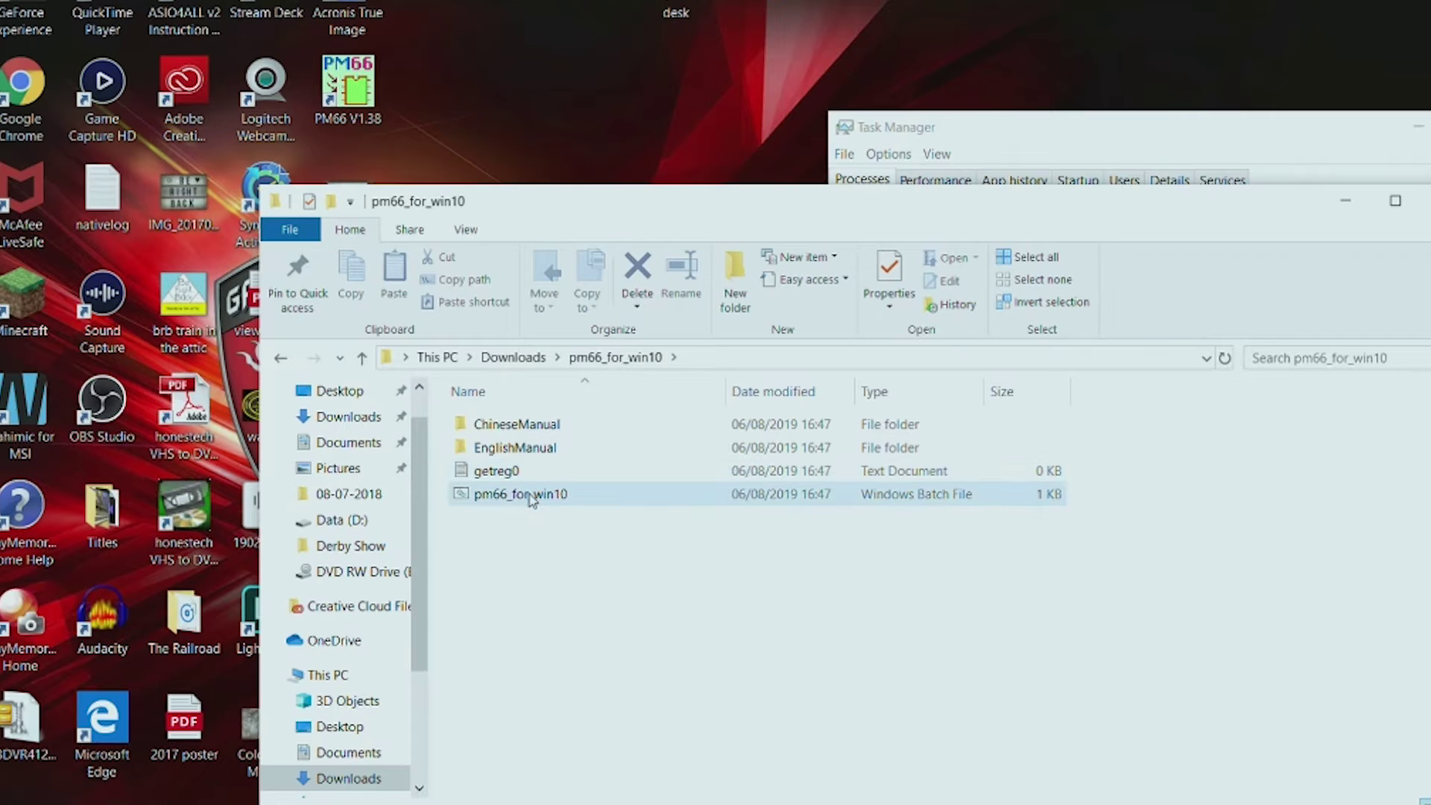
pyautogui.rightClick(530, 498)
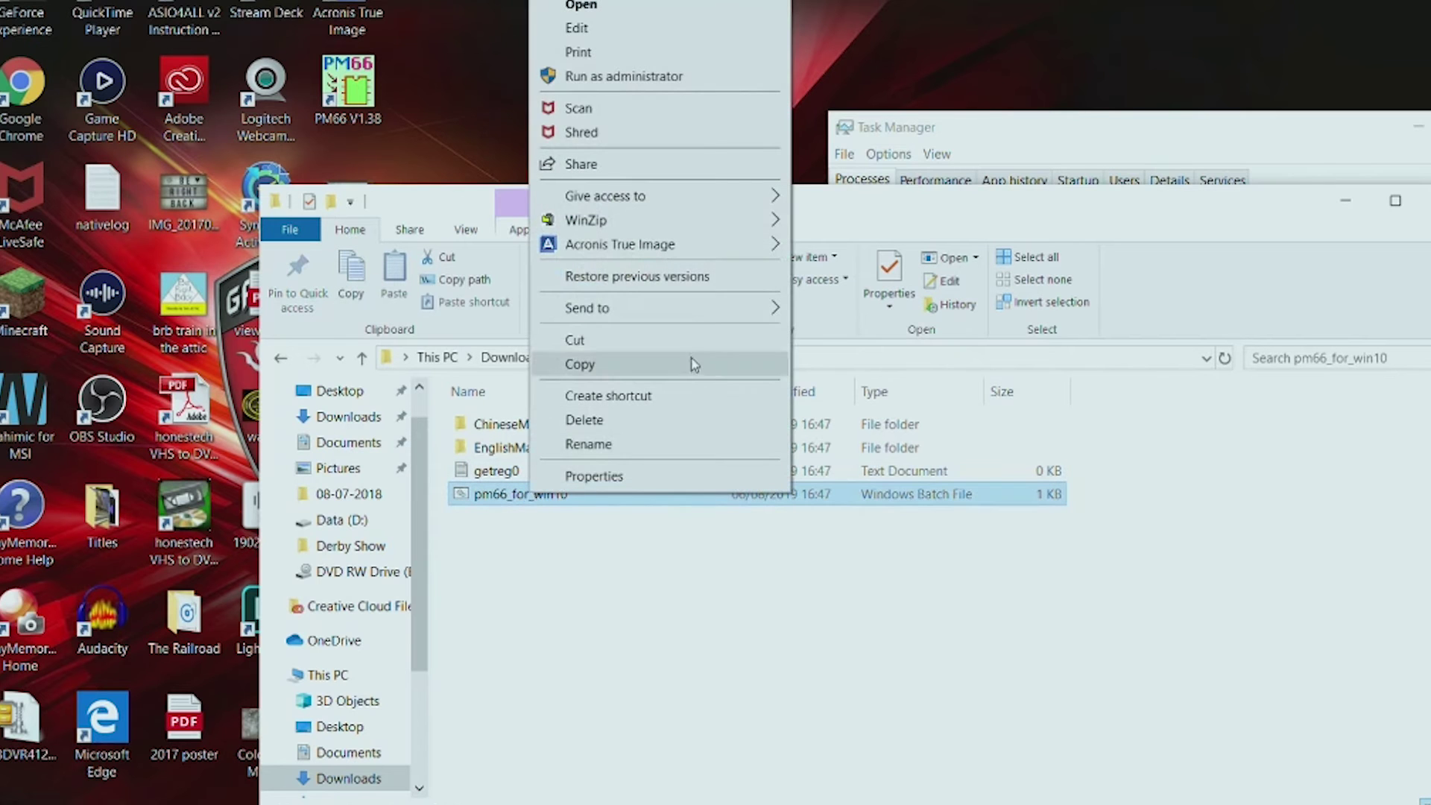
pyautogui.click(662, 82)
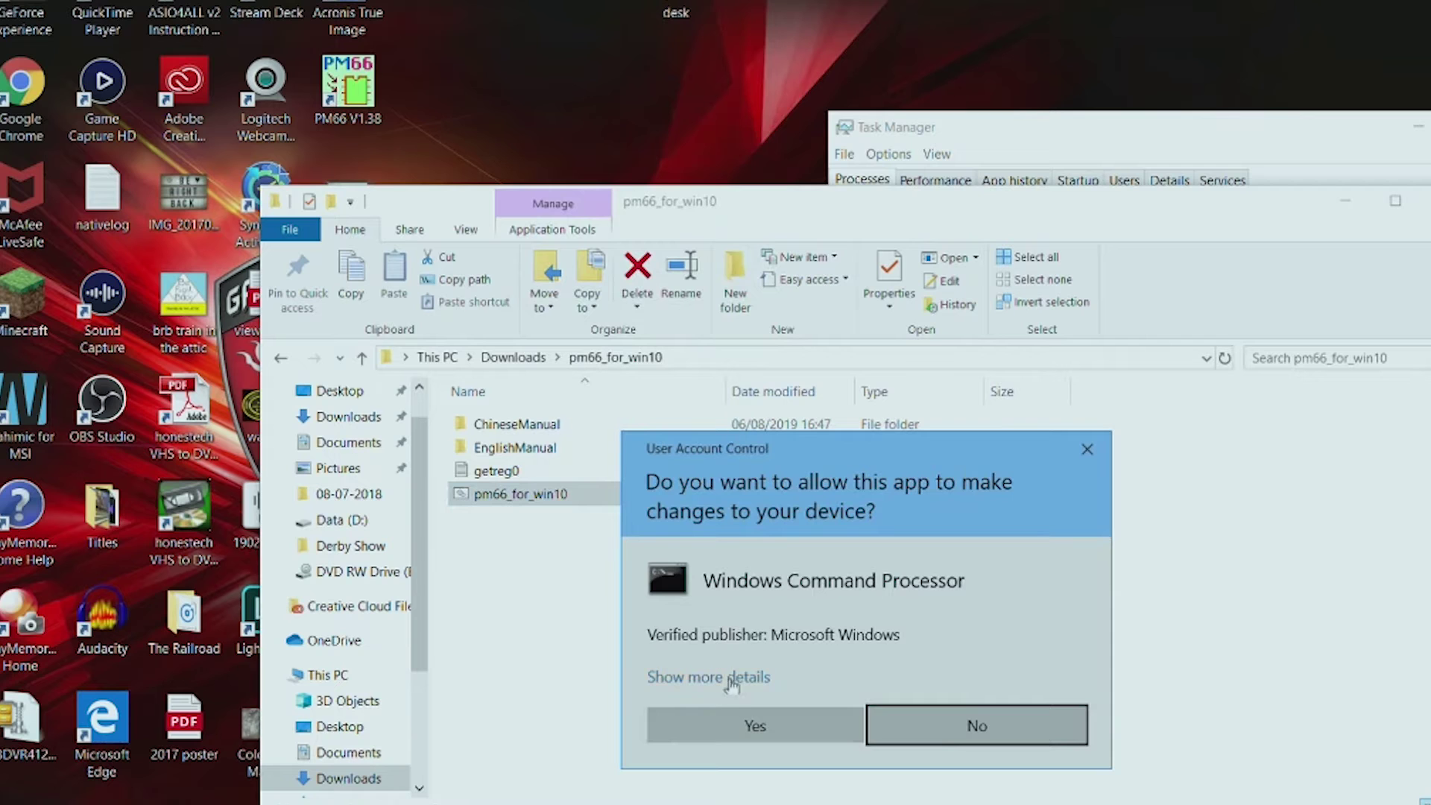
pyautogui.click(732, 720)
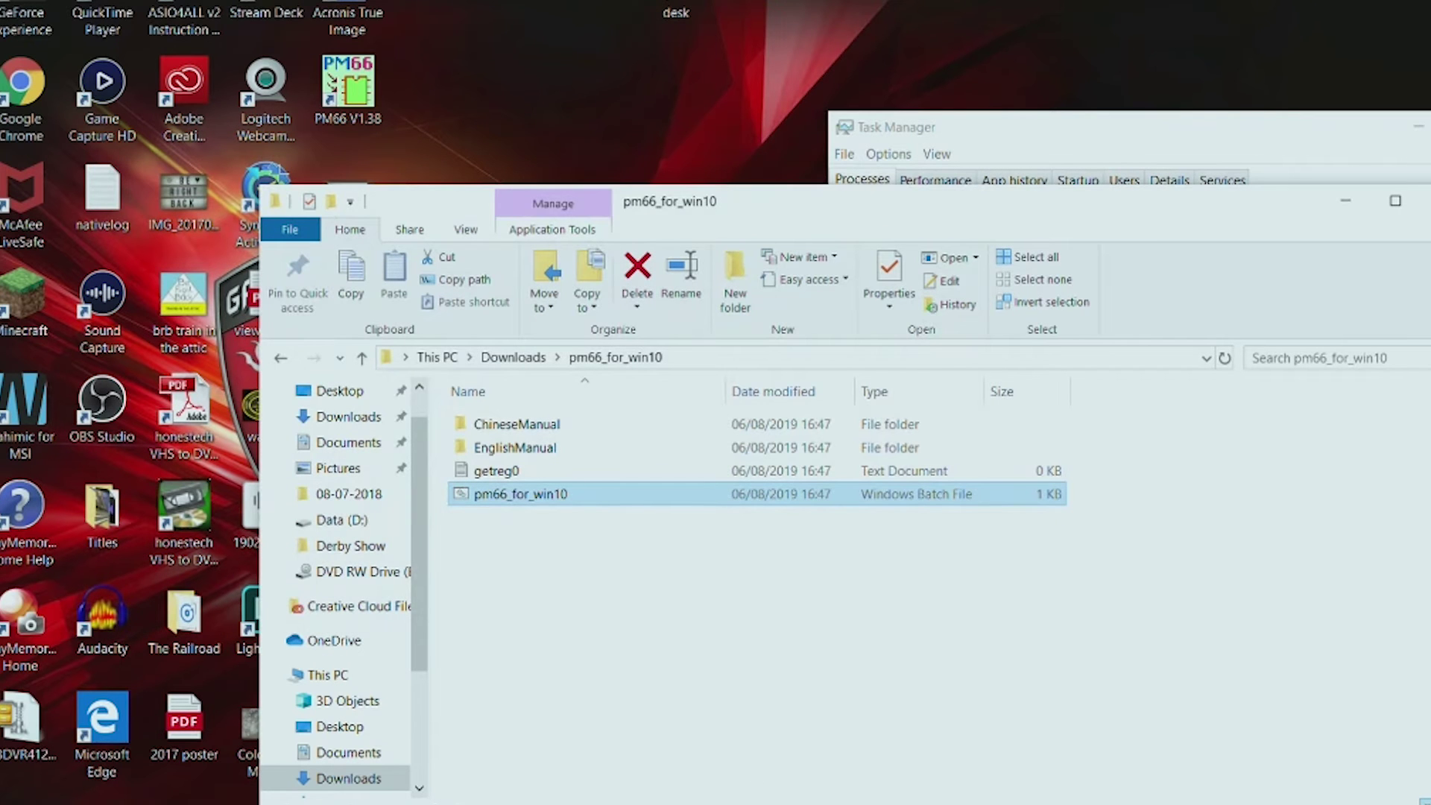
pyautogui.click(365, 97)
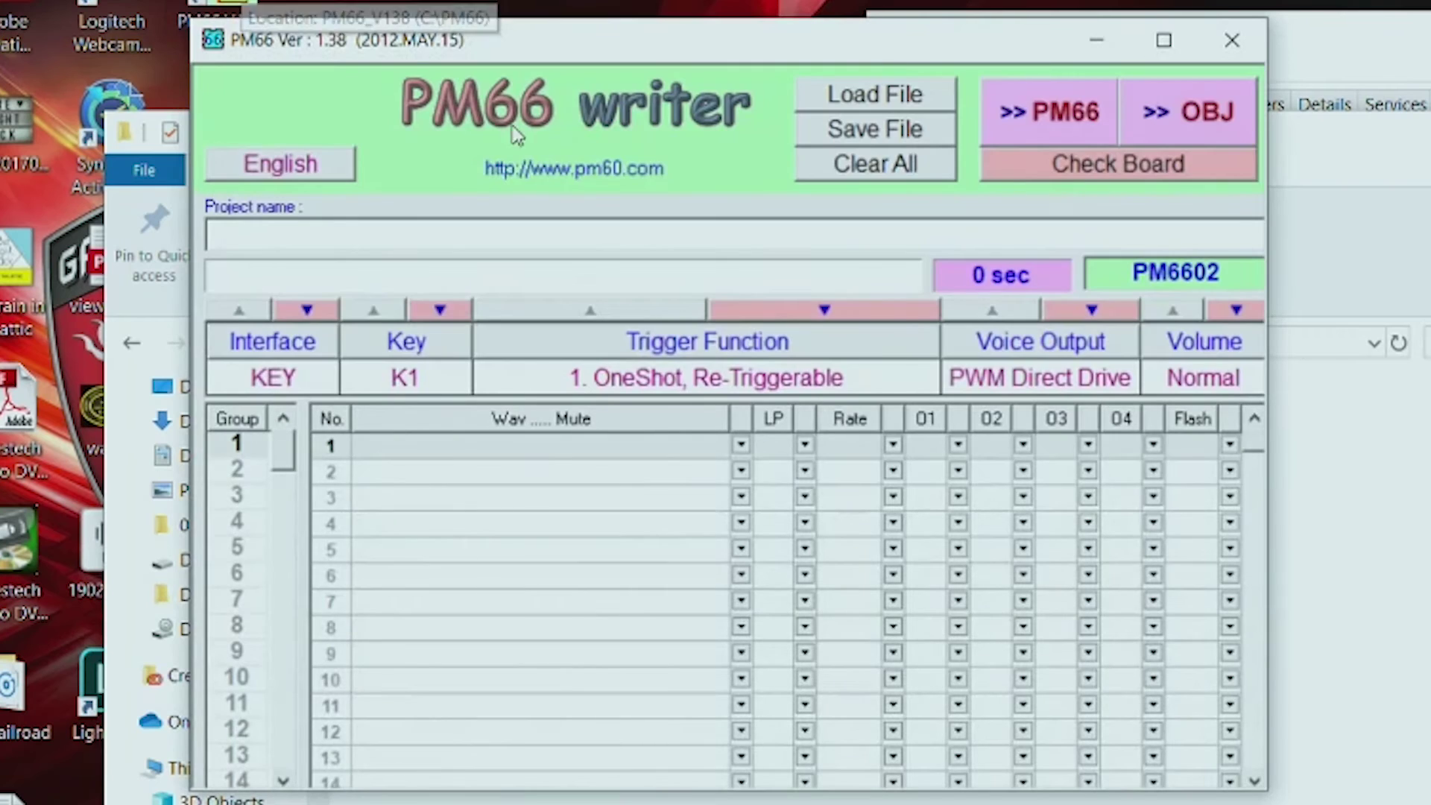
# Check the board, try writing with >> PM66, dismiss both cable warnings, and check again
pyautogui.click(1045, 161)
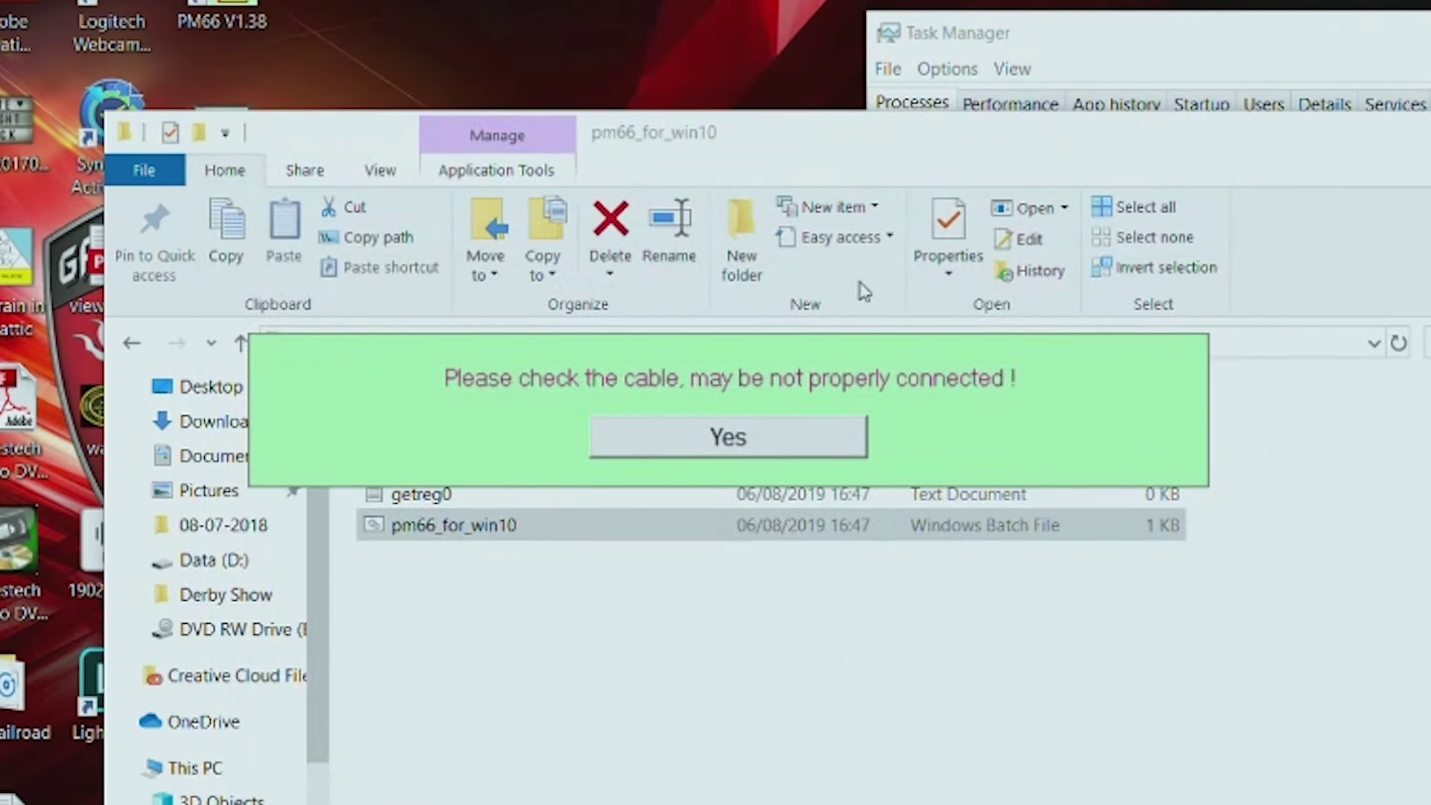
pyautogui.click(764, 446)
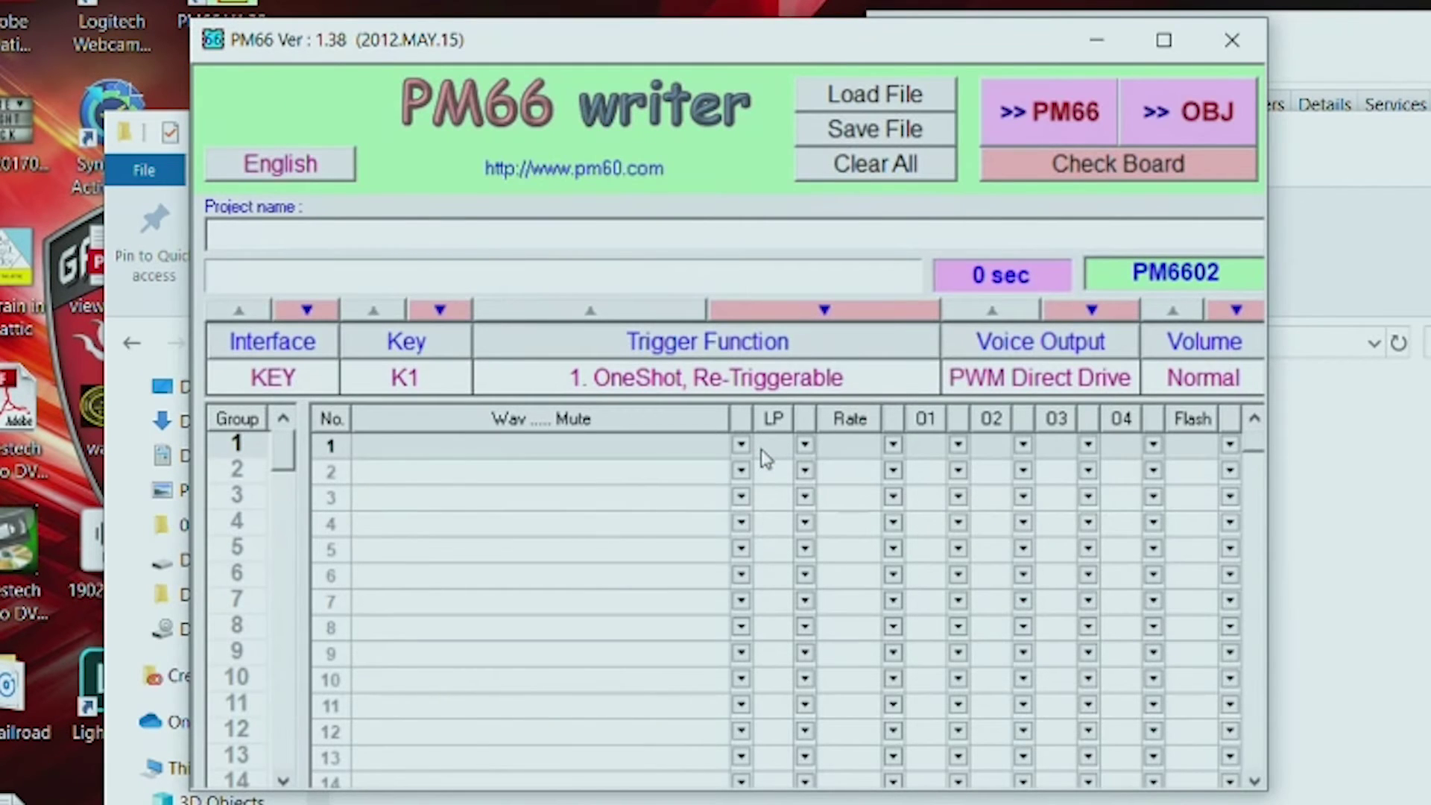
pyautogui.click(1047, 109)
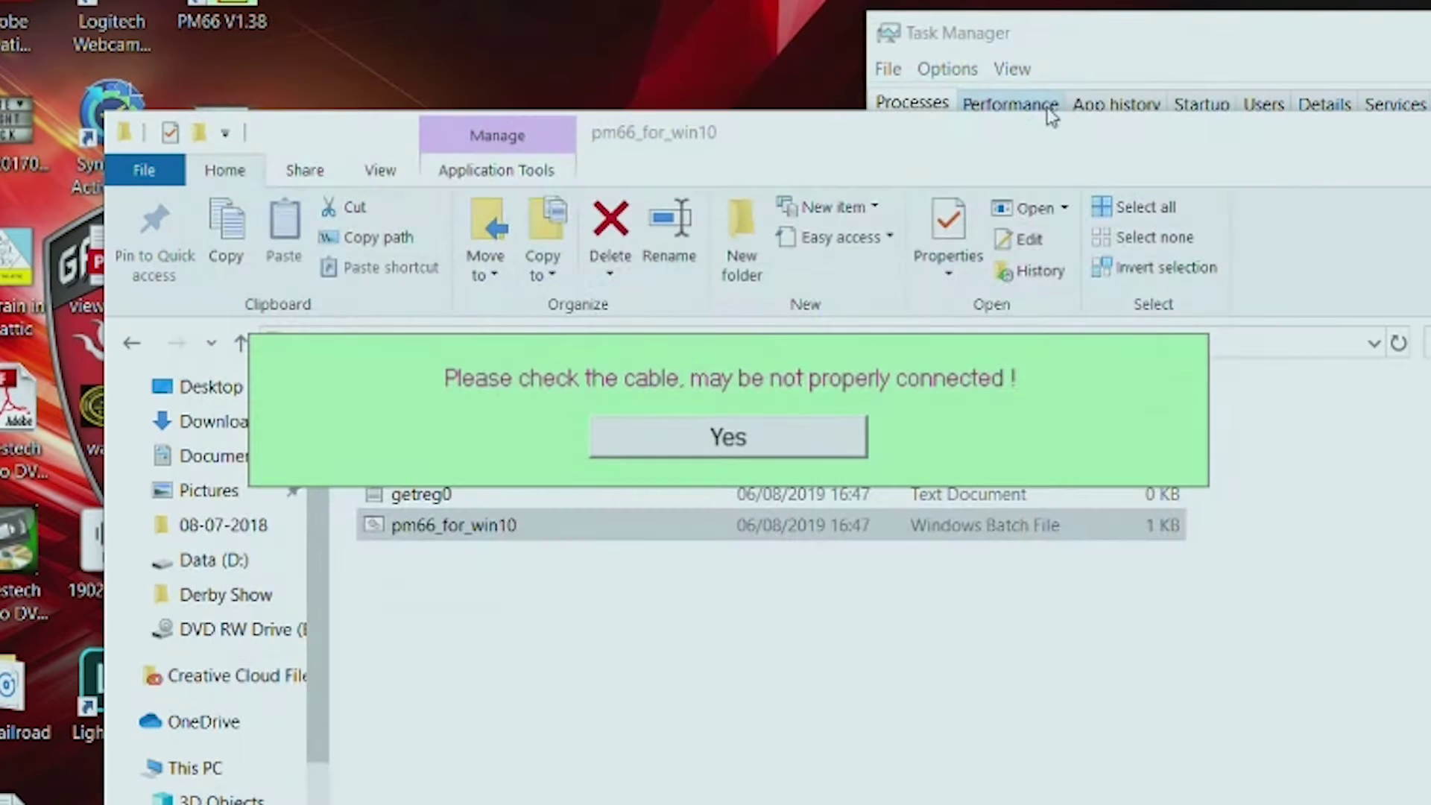
pyautogui.click(751, 440)
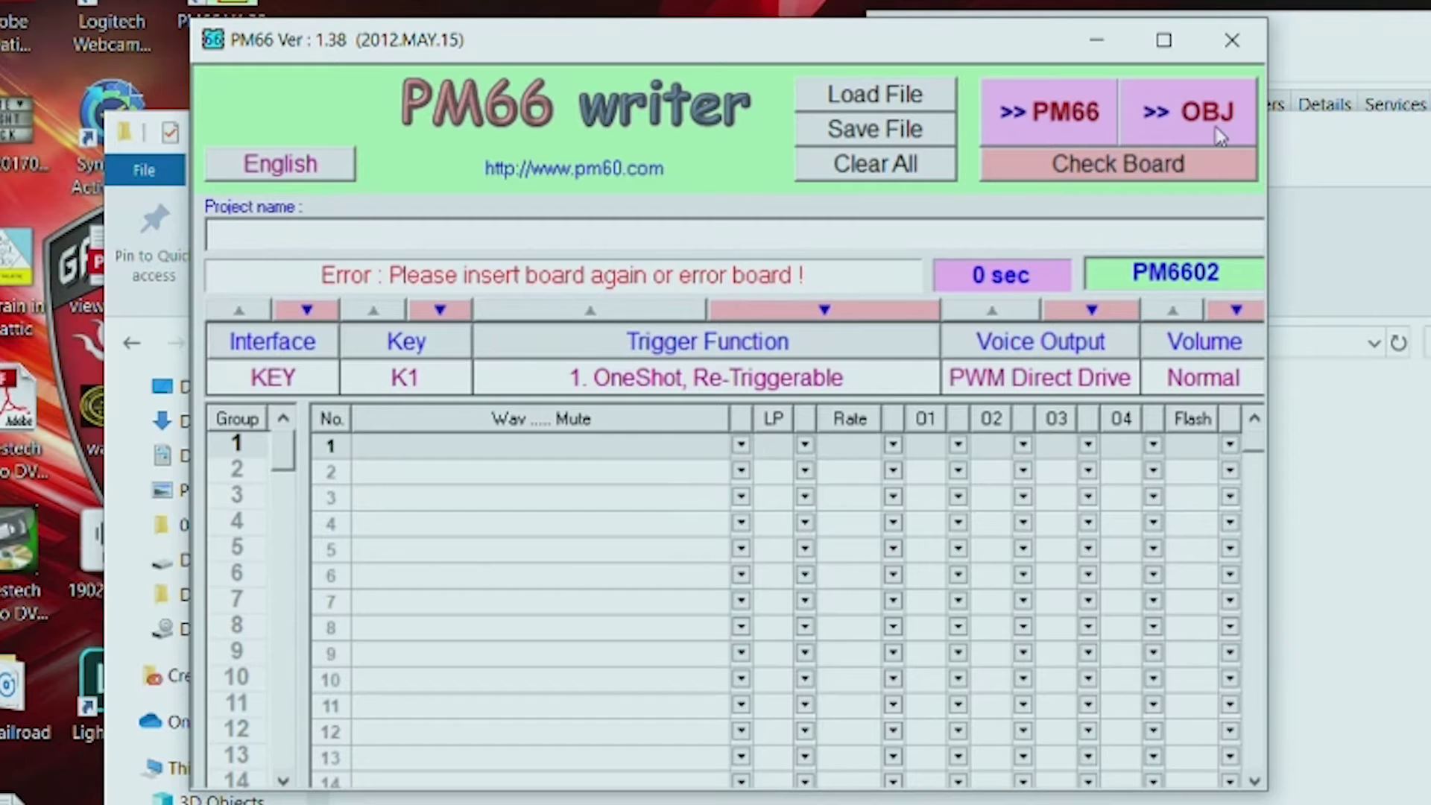
pyautogui.click(1107, 164)
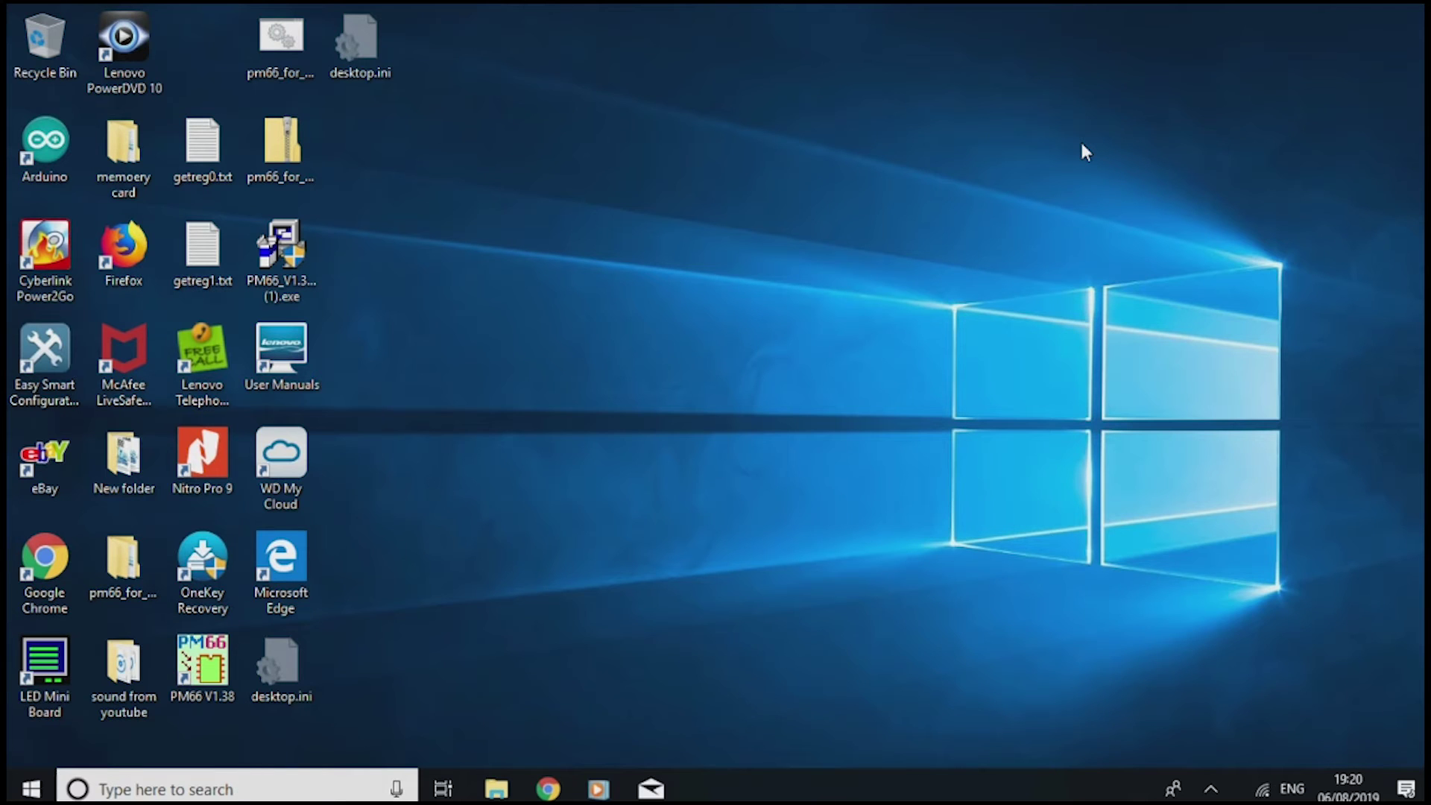
# Relaunch PM66 Writer 1.38 from the PM66 V1.38 desktop shortcut
pyautogui.doubleClick(199, 680)
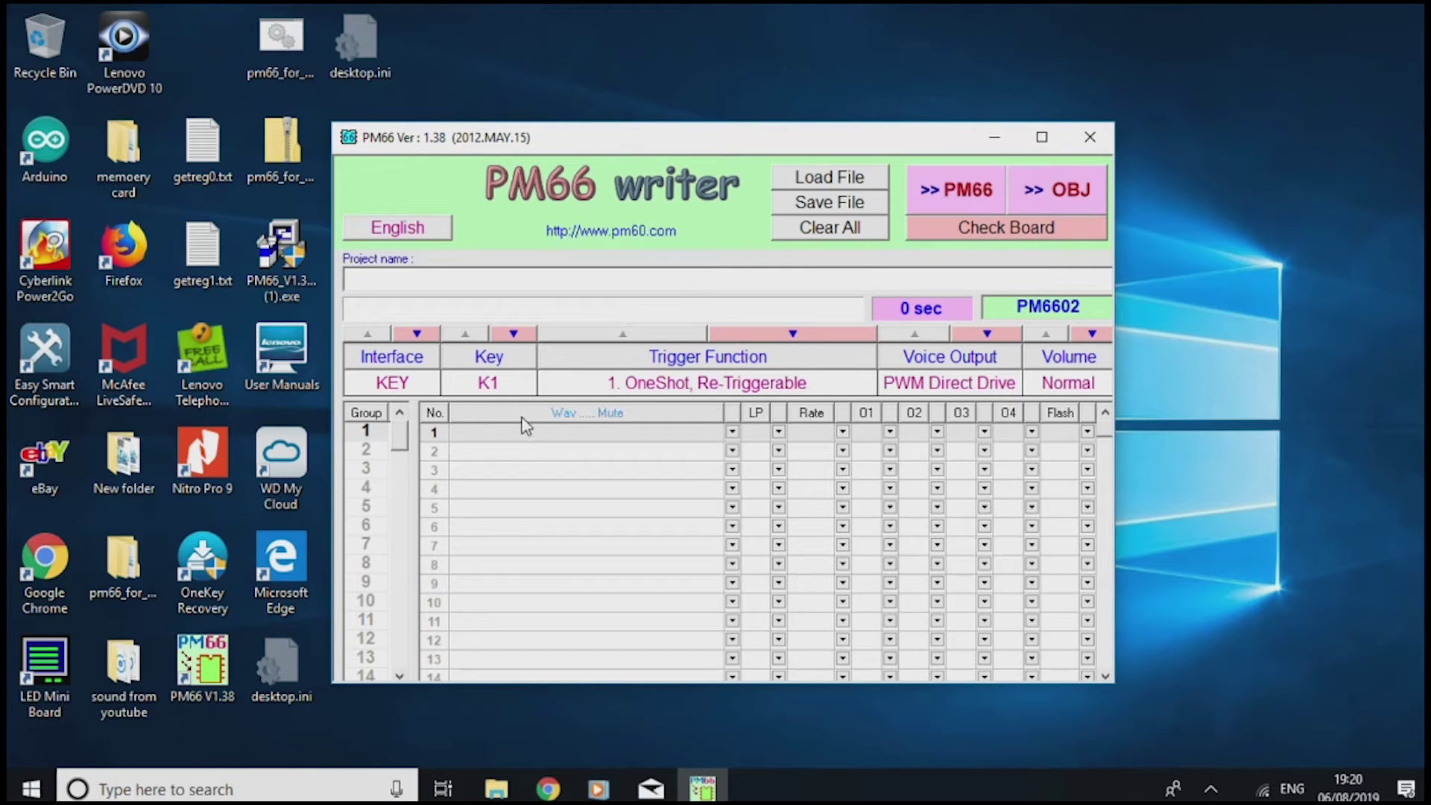
# Load sound 1_mixdown.wav from RECOVERY (F:) > sound recored into row 1 as a New wav
pyautogui.click(732, 432)
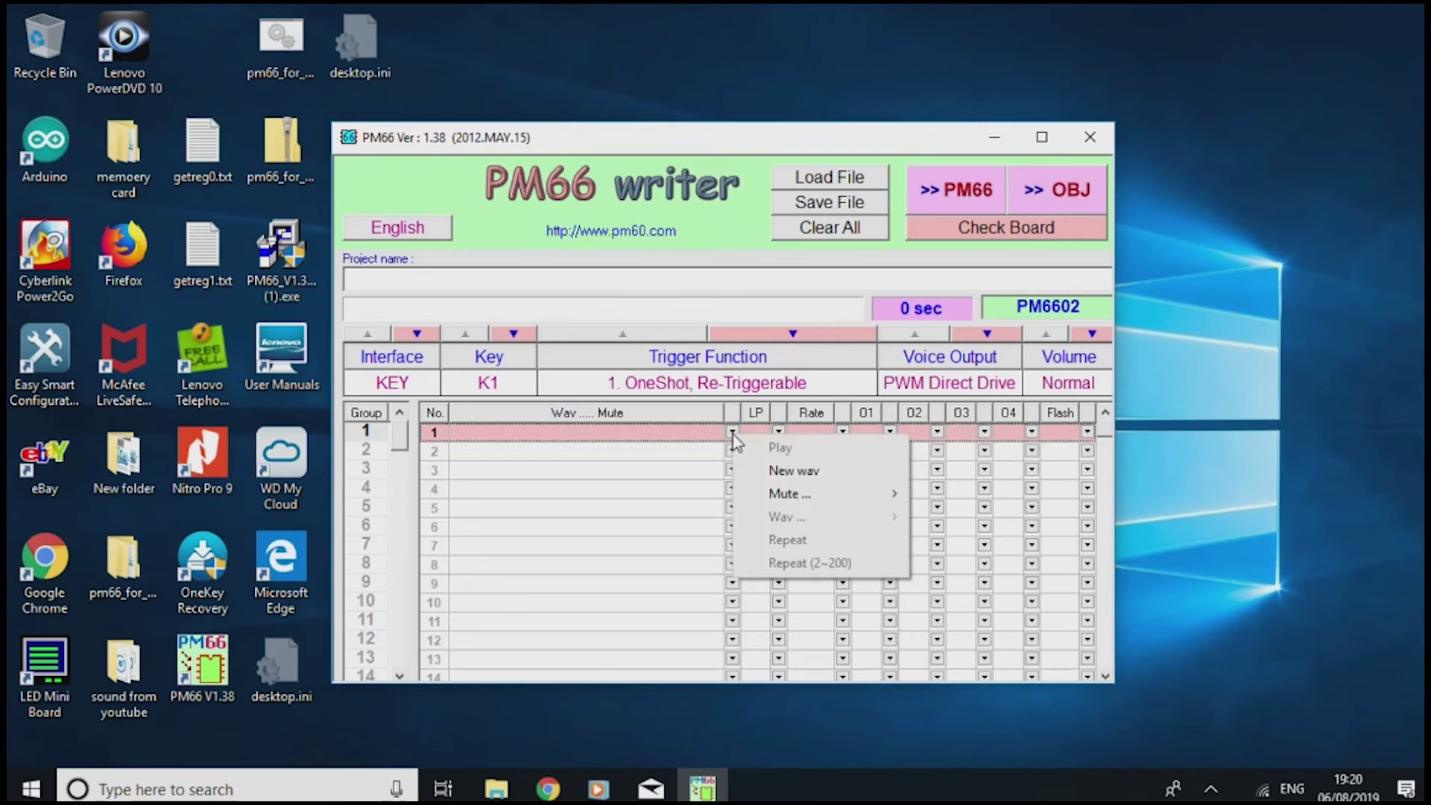
pyautogui.click(823, 473)
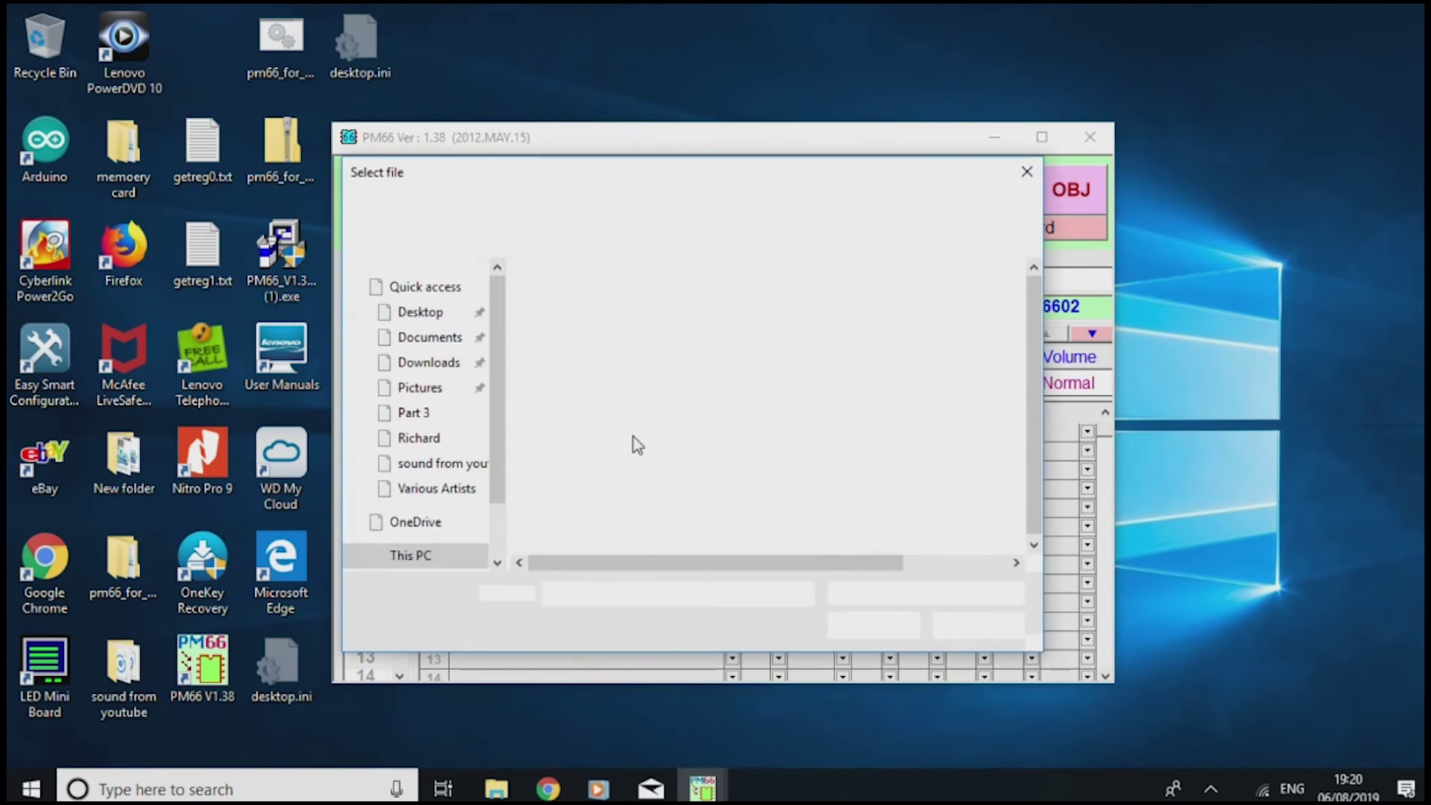
pyautogui.click(498, 516)
pyautogui.click(450, 524)
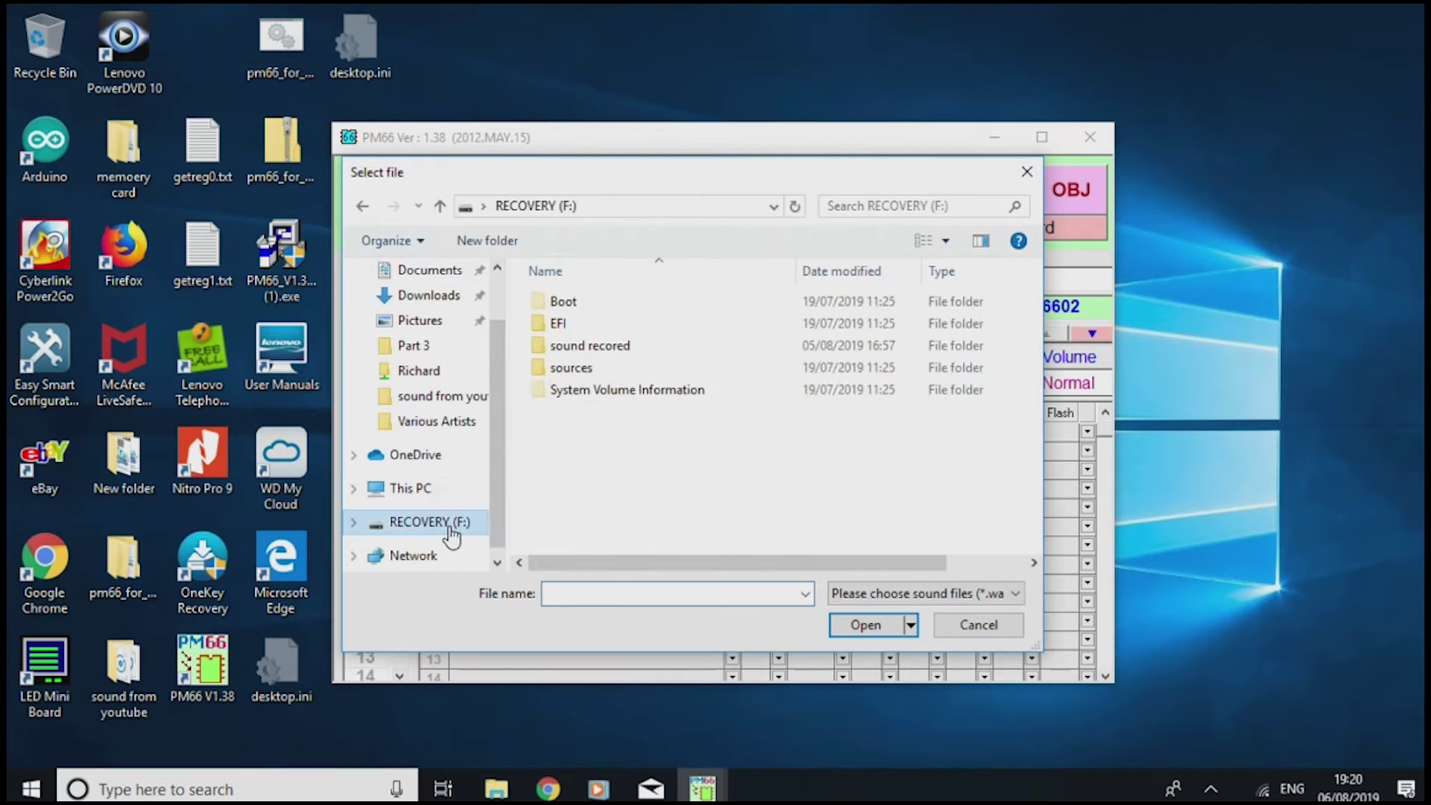
pyautogui.doubleClick(675, 347)
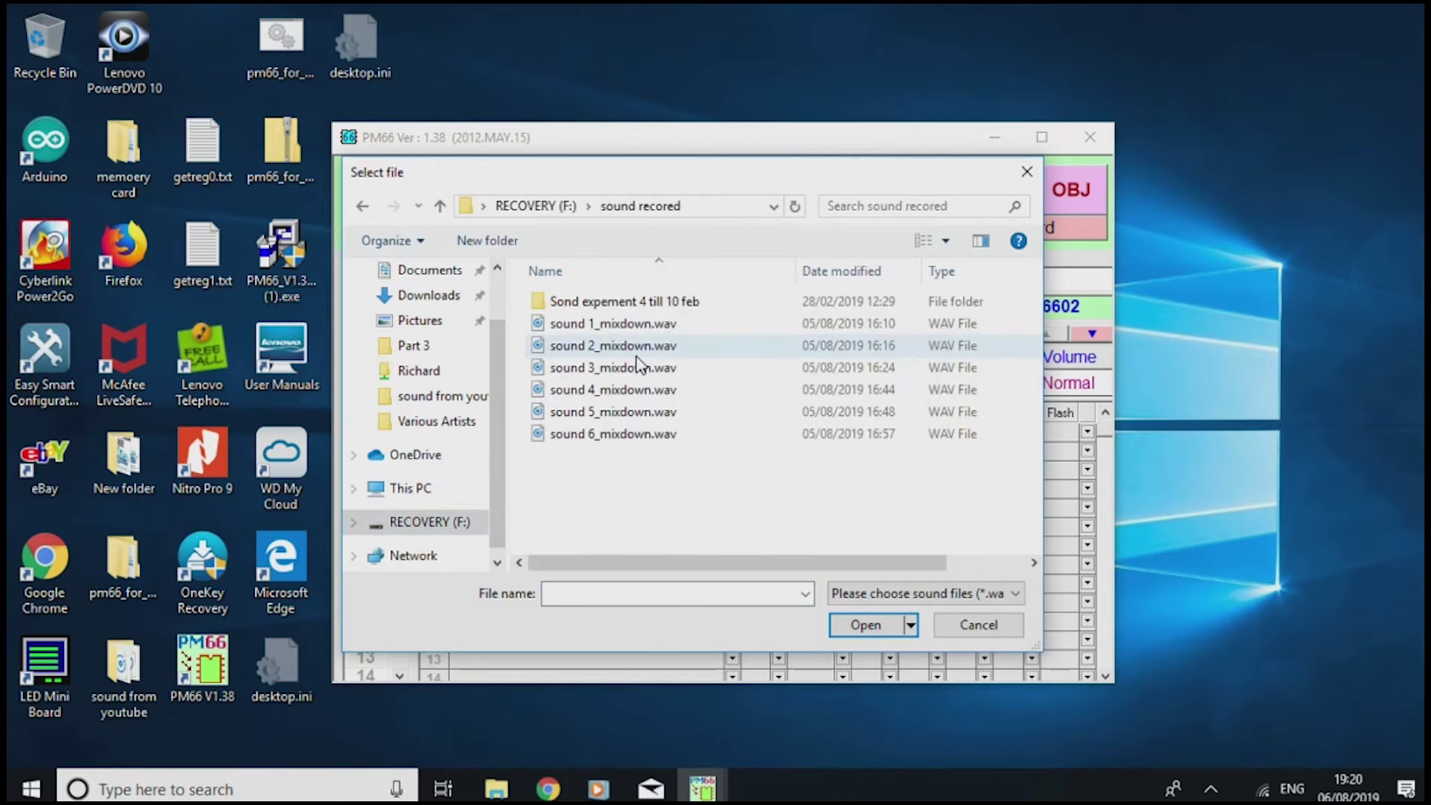
pyautogui.click(658, 328)
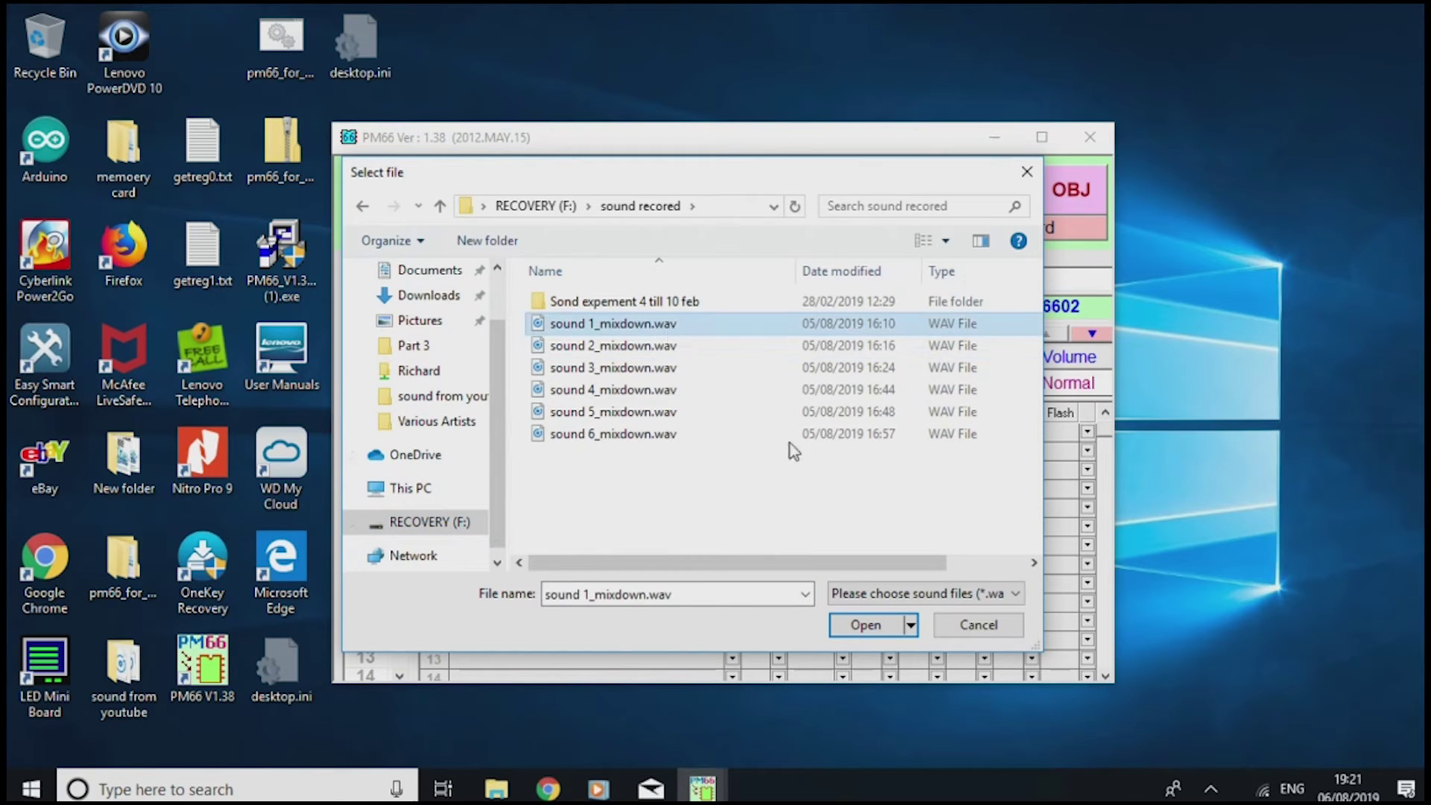
pyautogui.click(873, 633)
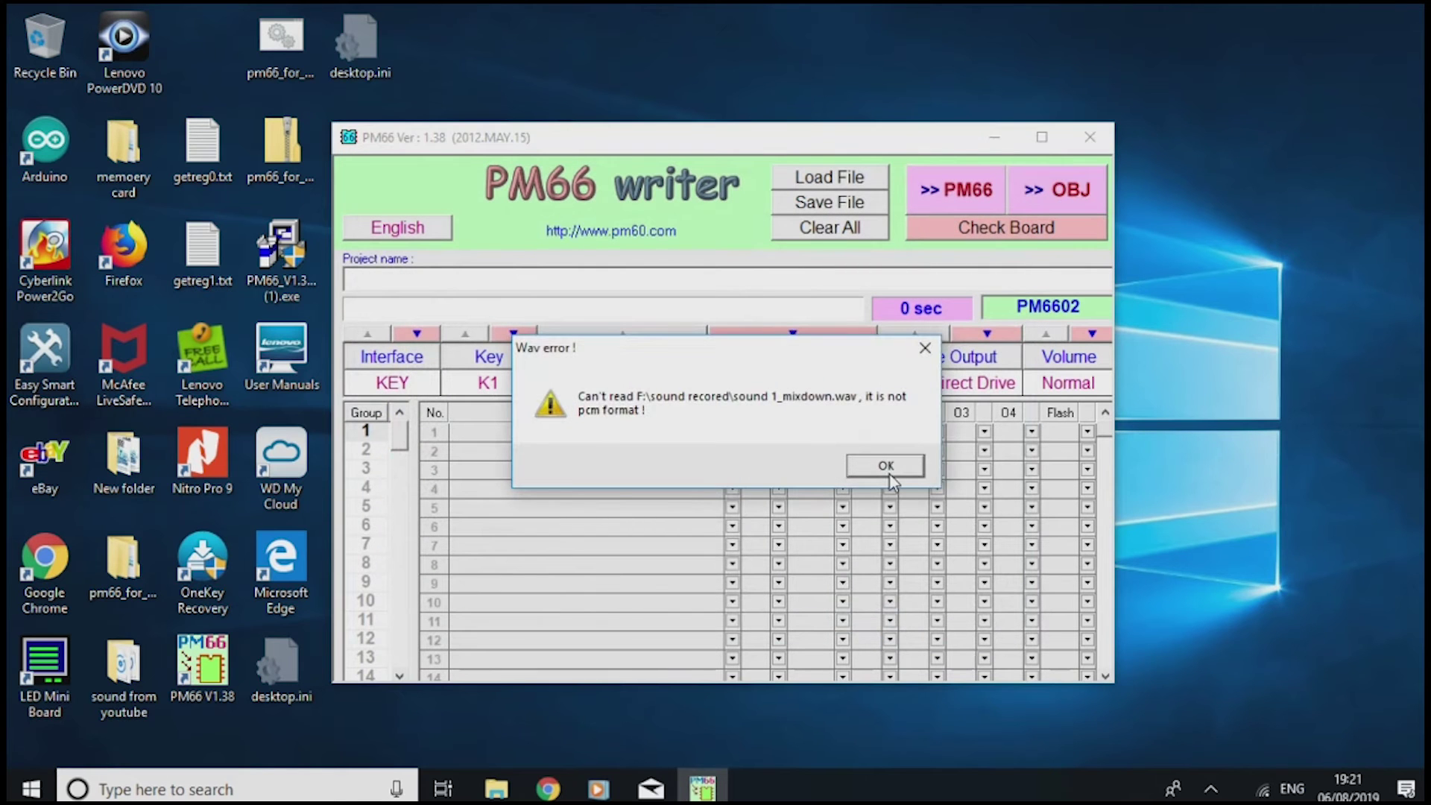
pyautogui.click(885, 466)
# Retry adding sound 1_mixdown.wav to row 1, again rejected as not PCM
pyautogui.click(733, 433)
pyautogui.click(796, 473)
pyautogui.click(945, 629)
pyautogui.click(623, 419)
pyautogui.click(733, 433)
pyautogui.click(794, 473)
pyautogui.click(637, 325)
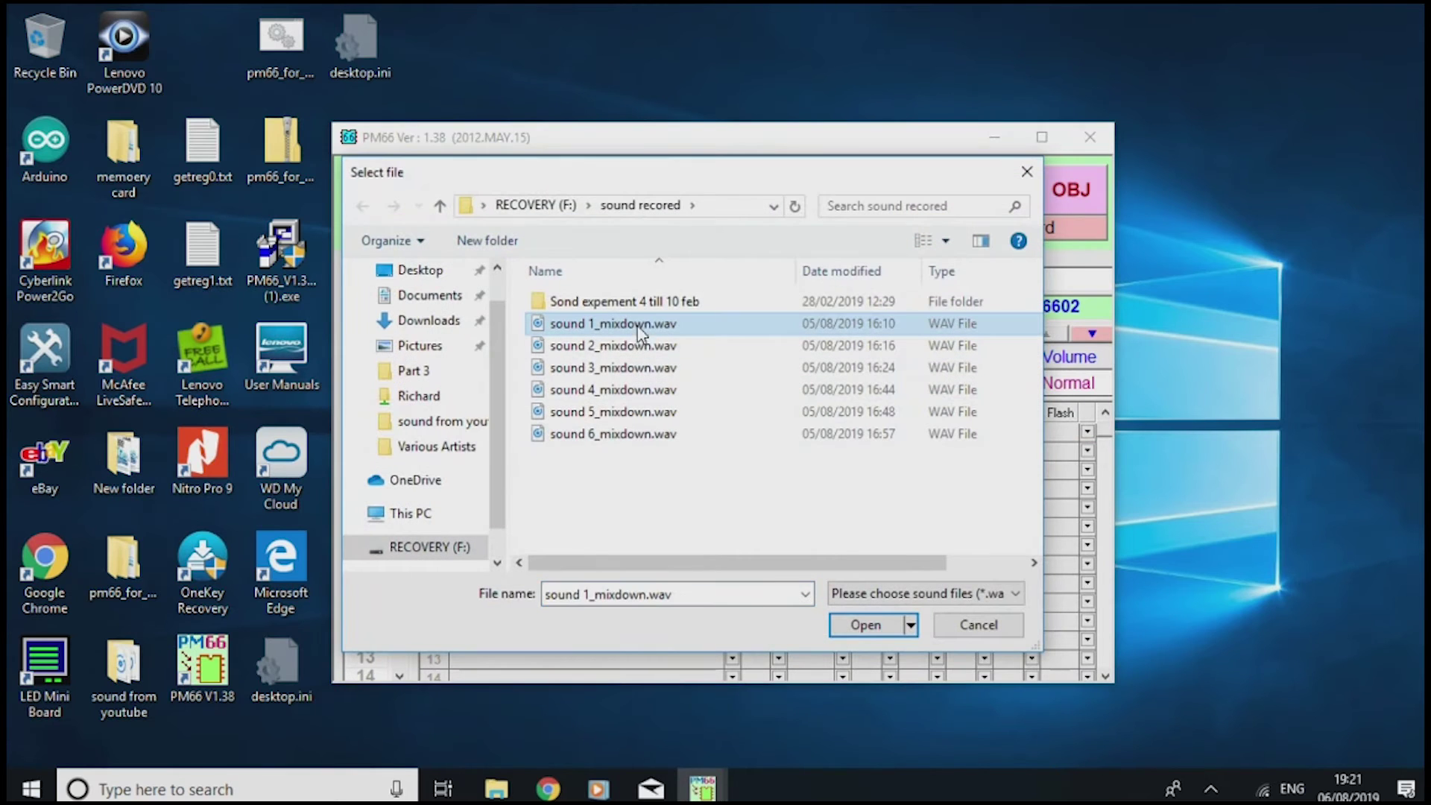
pyautogui.click(864, 624)
pyautogui.click(874, 466)
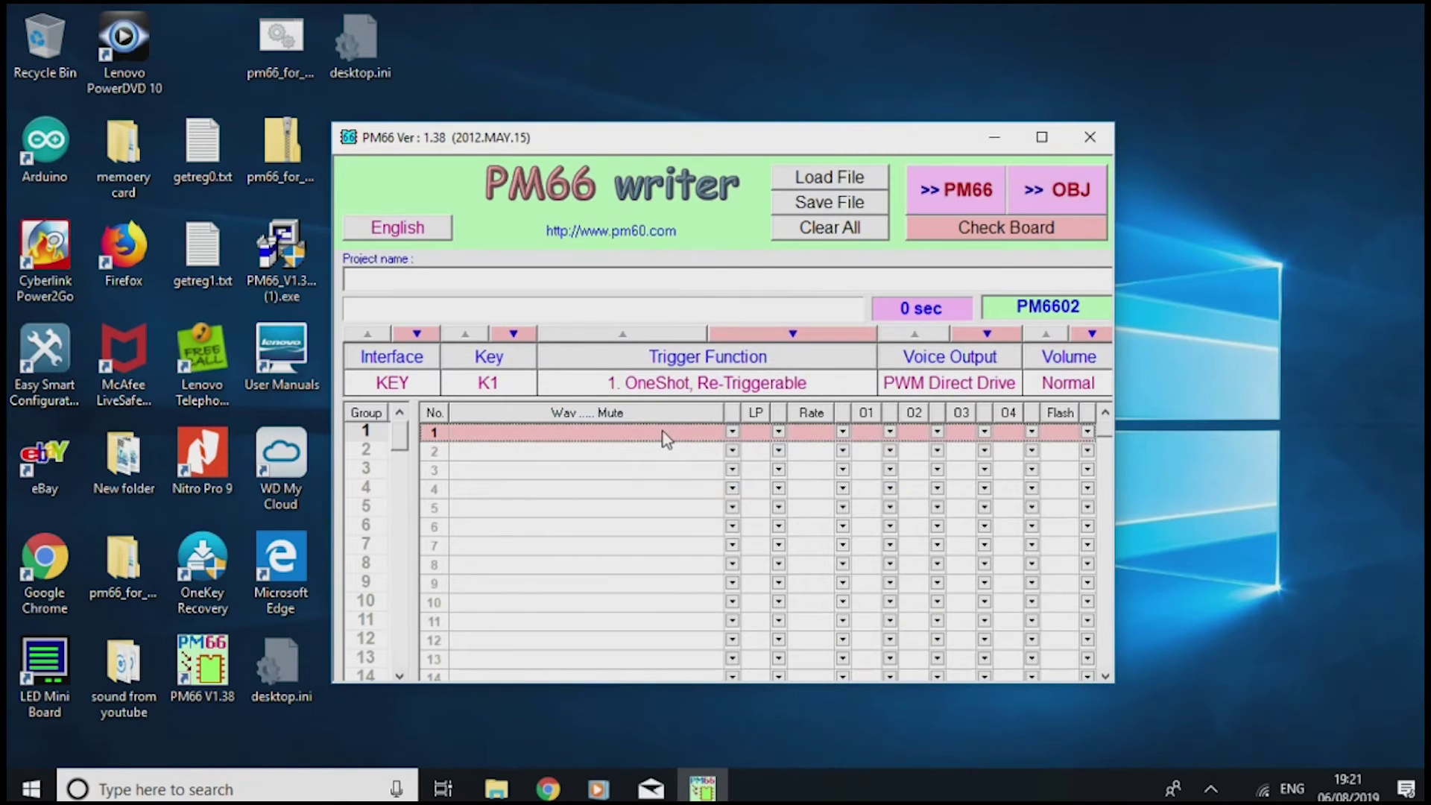
# Make a third New wav attempt on row 1 with sound 1_mixdown.wav
pyautogui.click(734, 434)
pyautogui.click(793, 471)
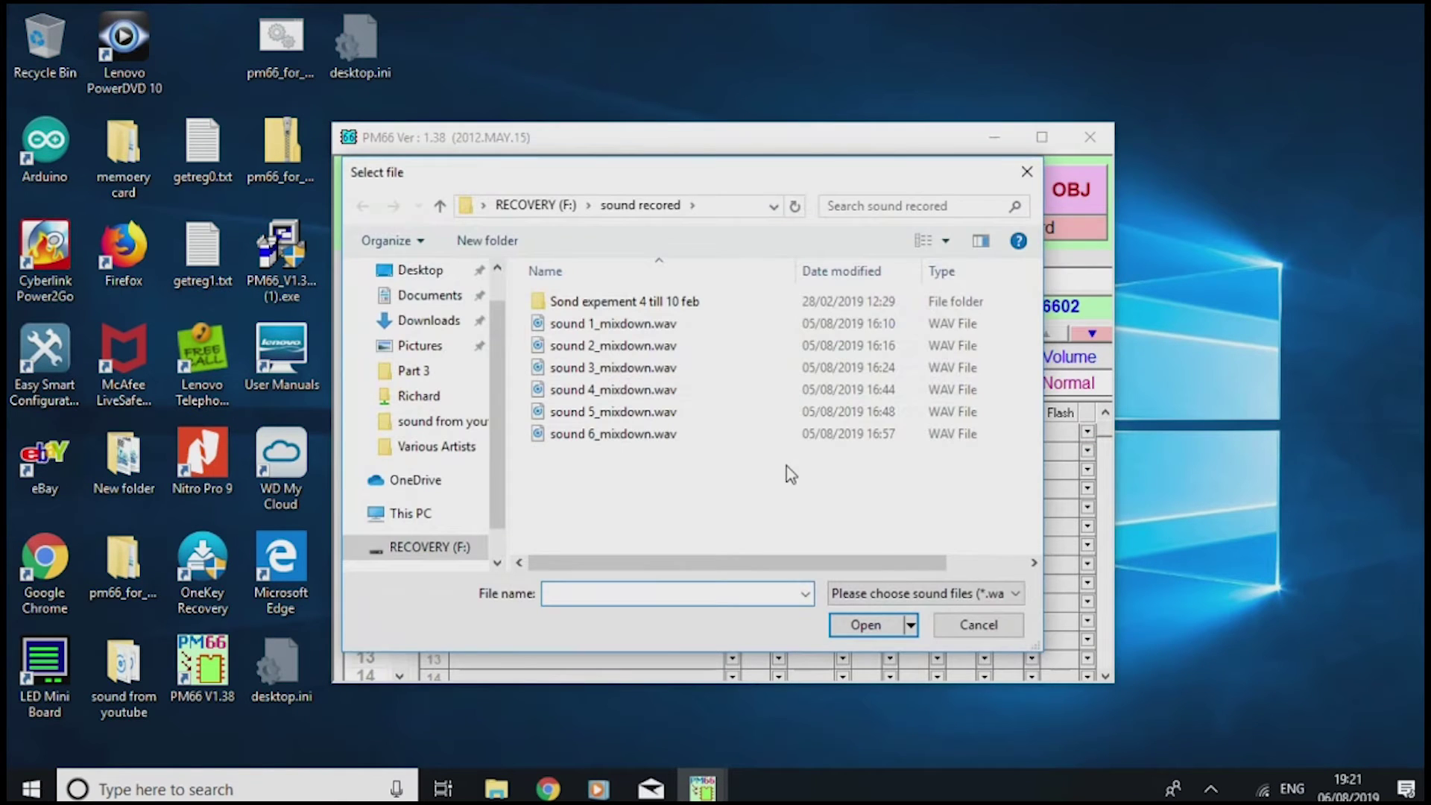
pyautogui.click(595, 326)
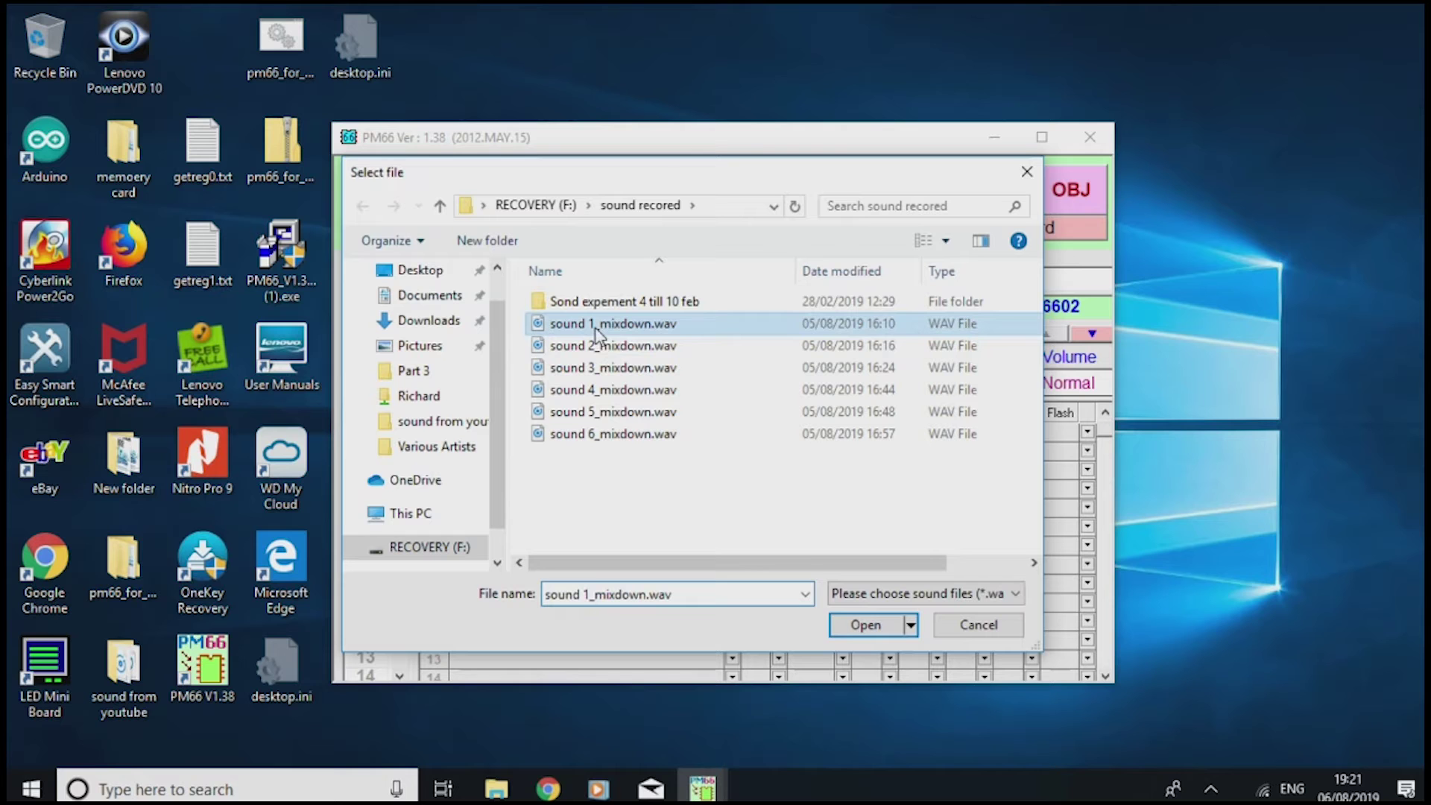
pyautogui.click(866, 625)
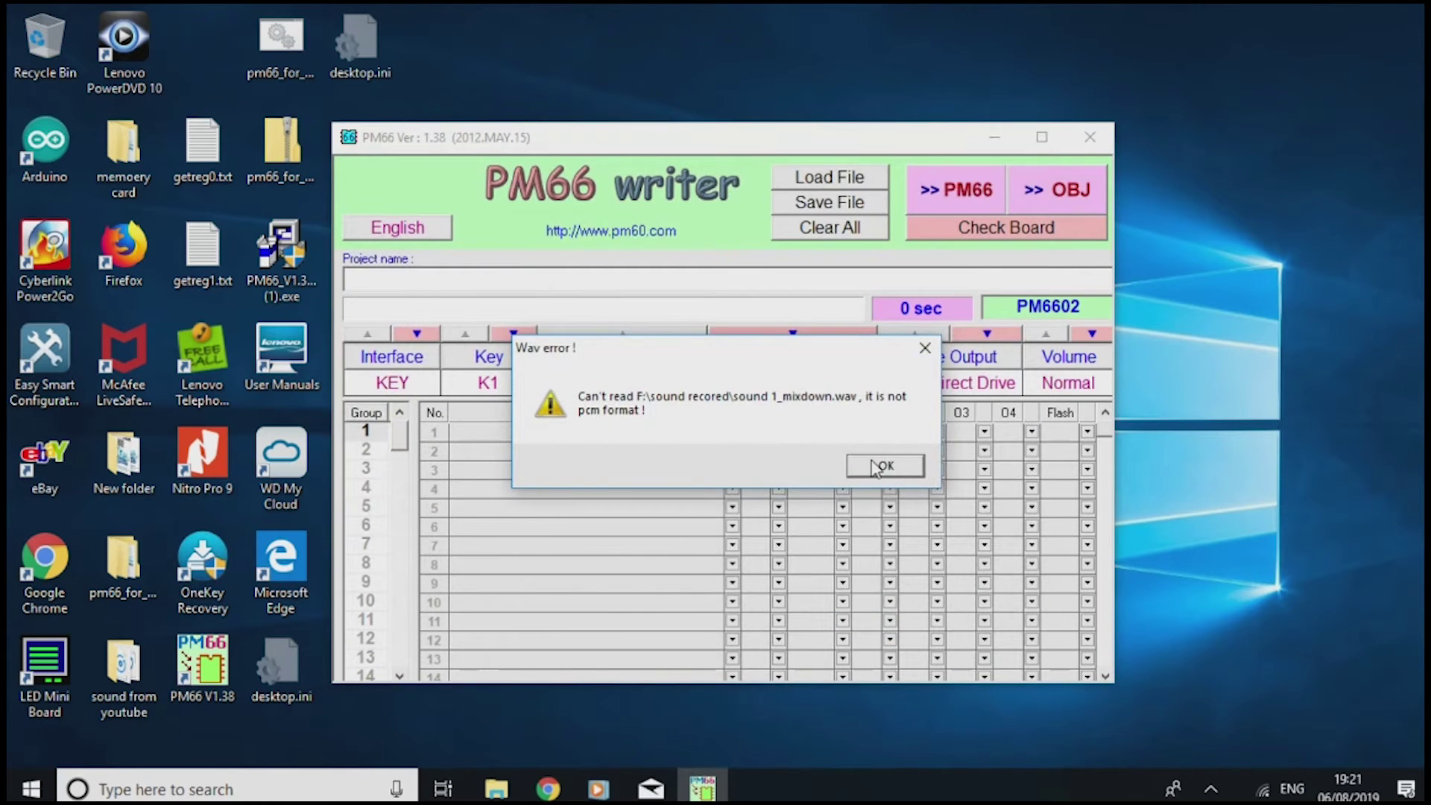
# Reload sound 1_mixdown.wav into row 1 via the right-click New wav, hitting the not-PCM error
pyautogui.click(880, 466)
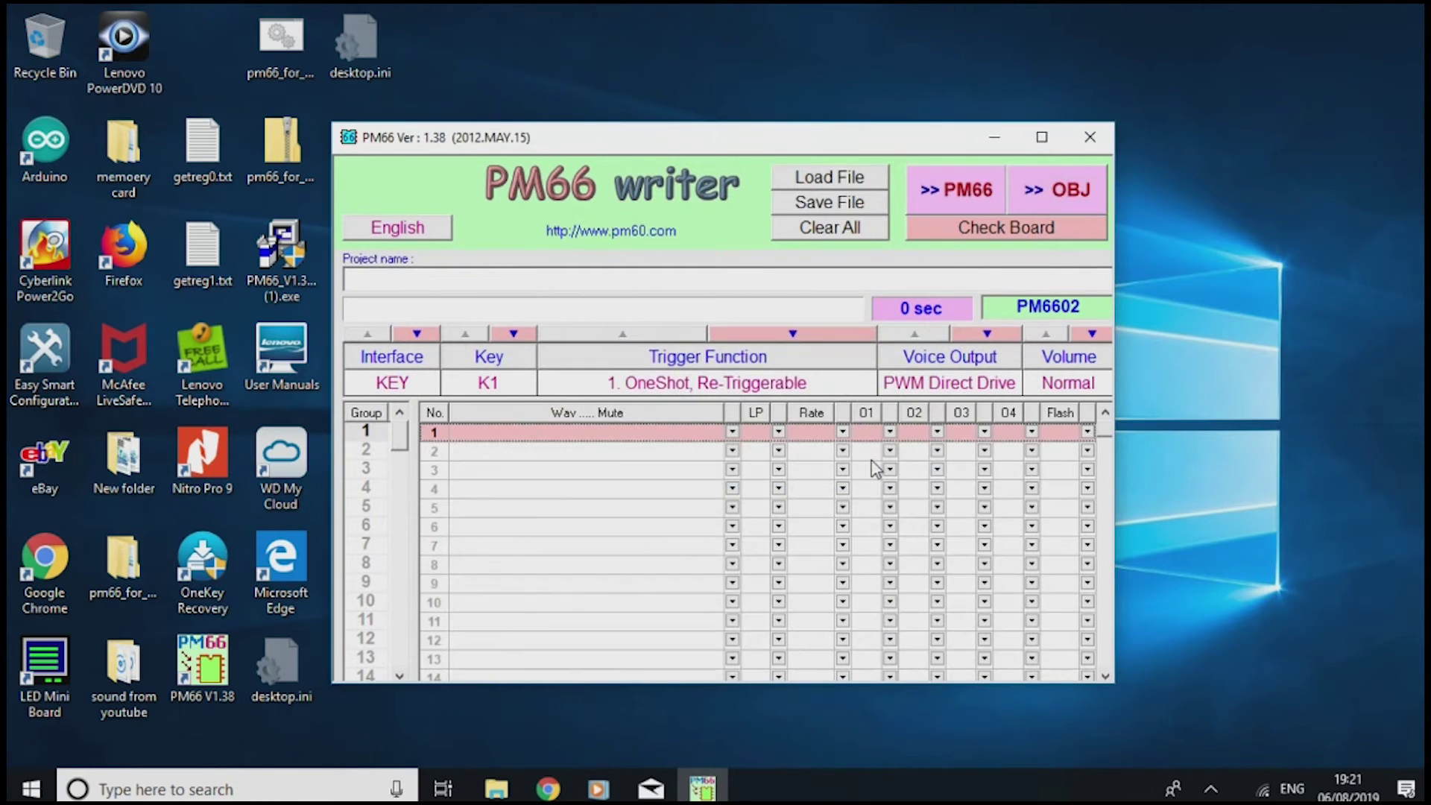
pyautogui.rightClick(776, 436)
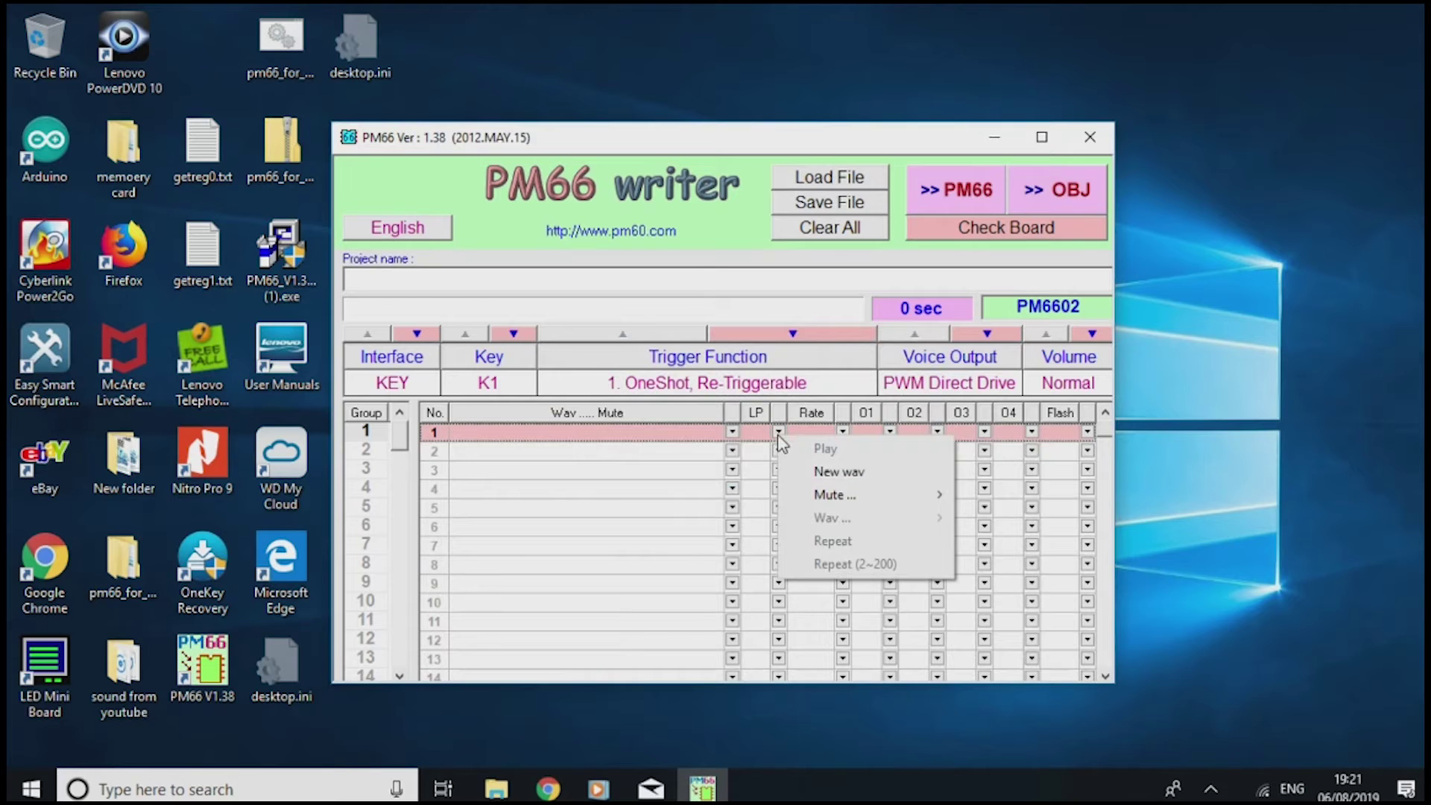
pyautogui.click(829, 473)
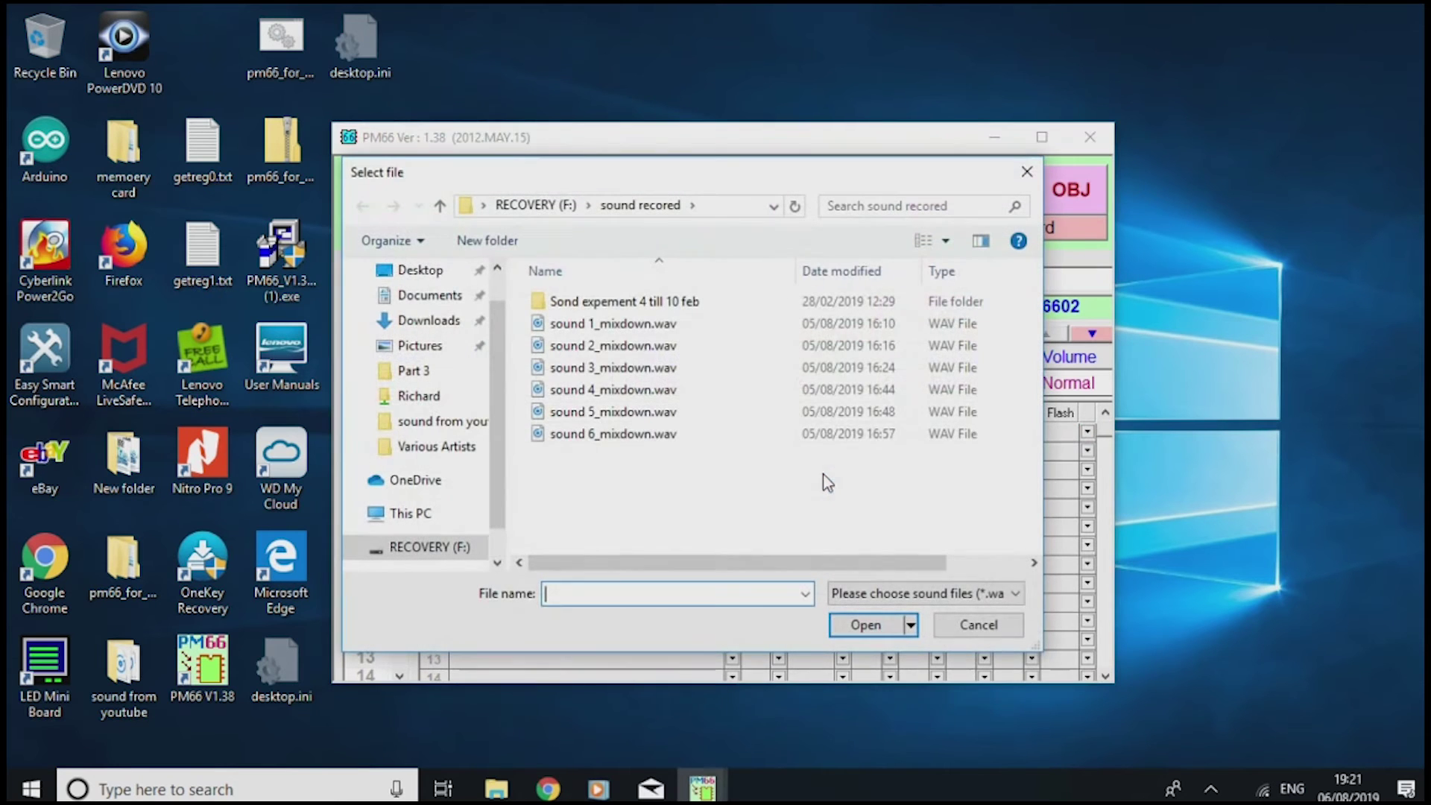
pyautogui.click(630, 325)
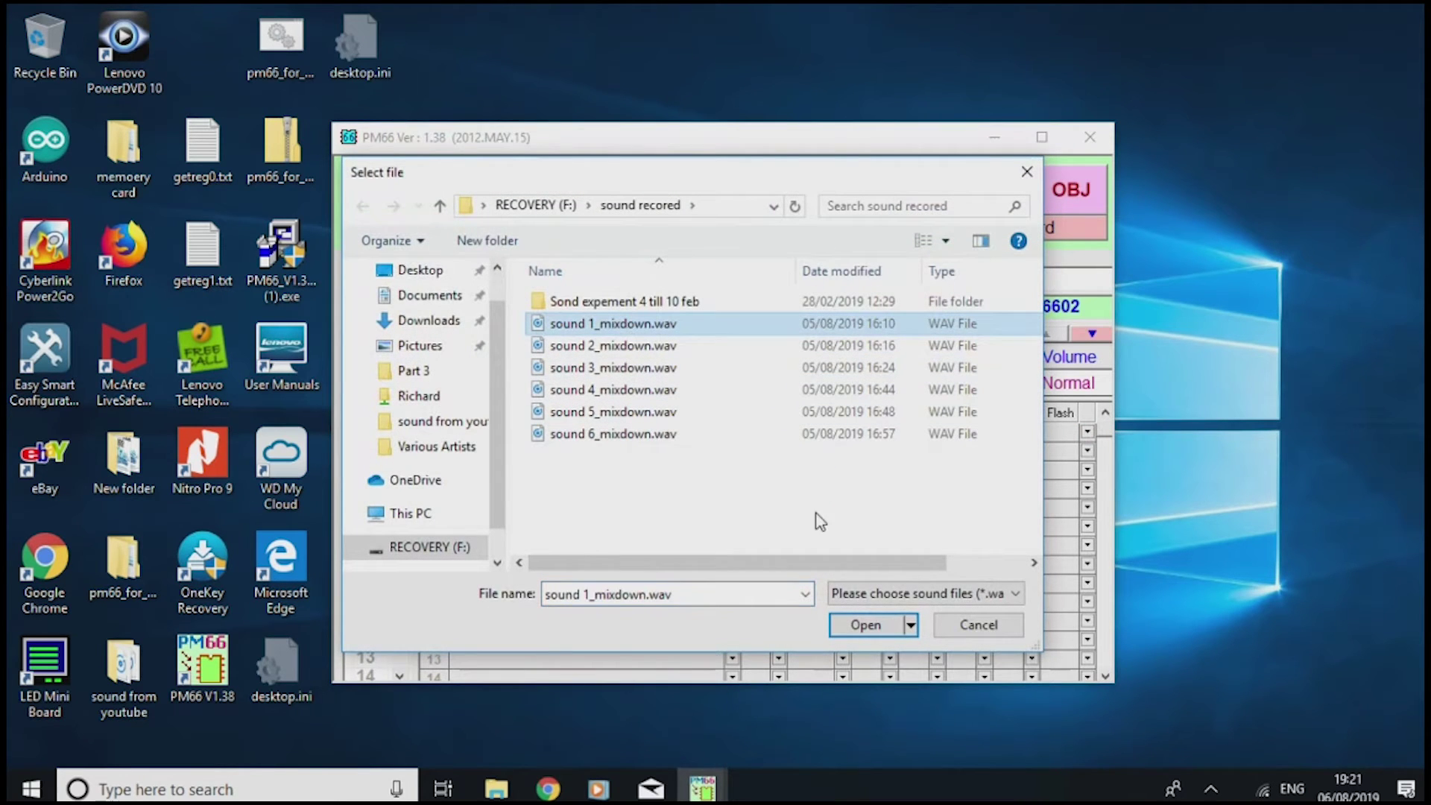
pyautogui.click(885, 622)
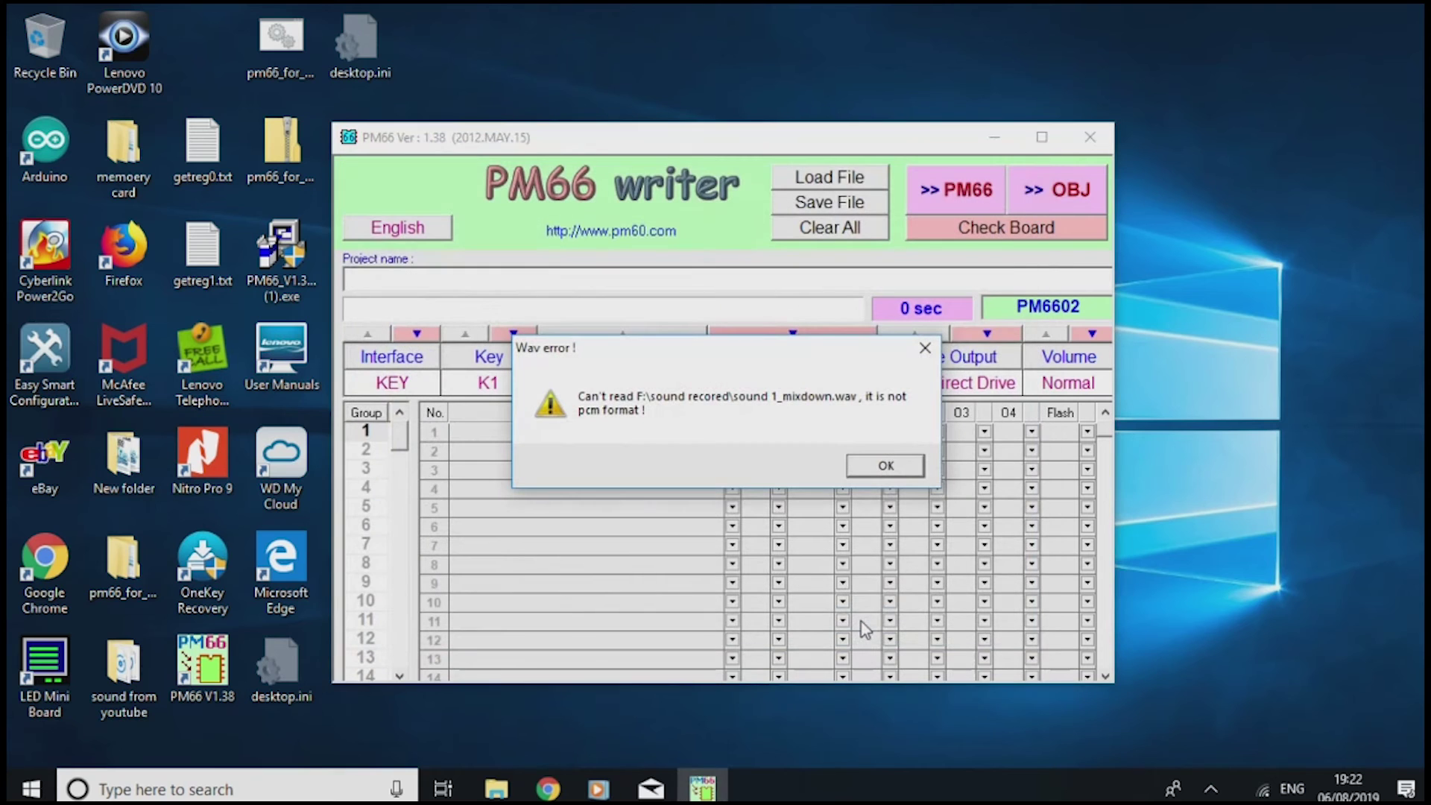
pyautogui.click(887, 468)
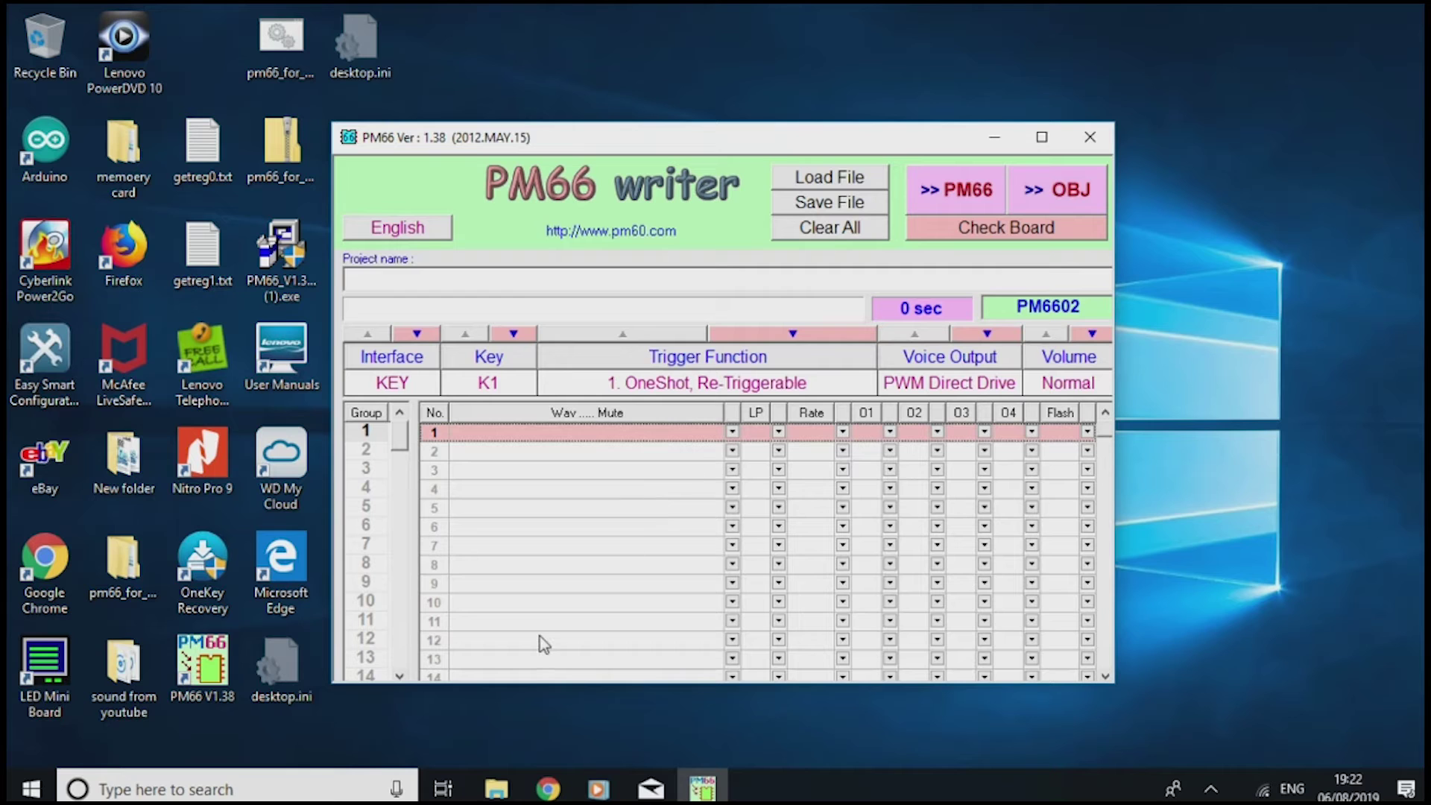
# Dismiss row 1's context menus and close PM66 Writer and File Explorer, leaving the bare desktop
pyautogui.click(496, 792)
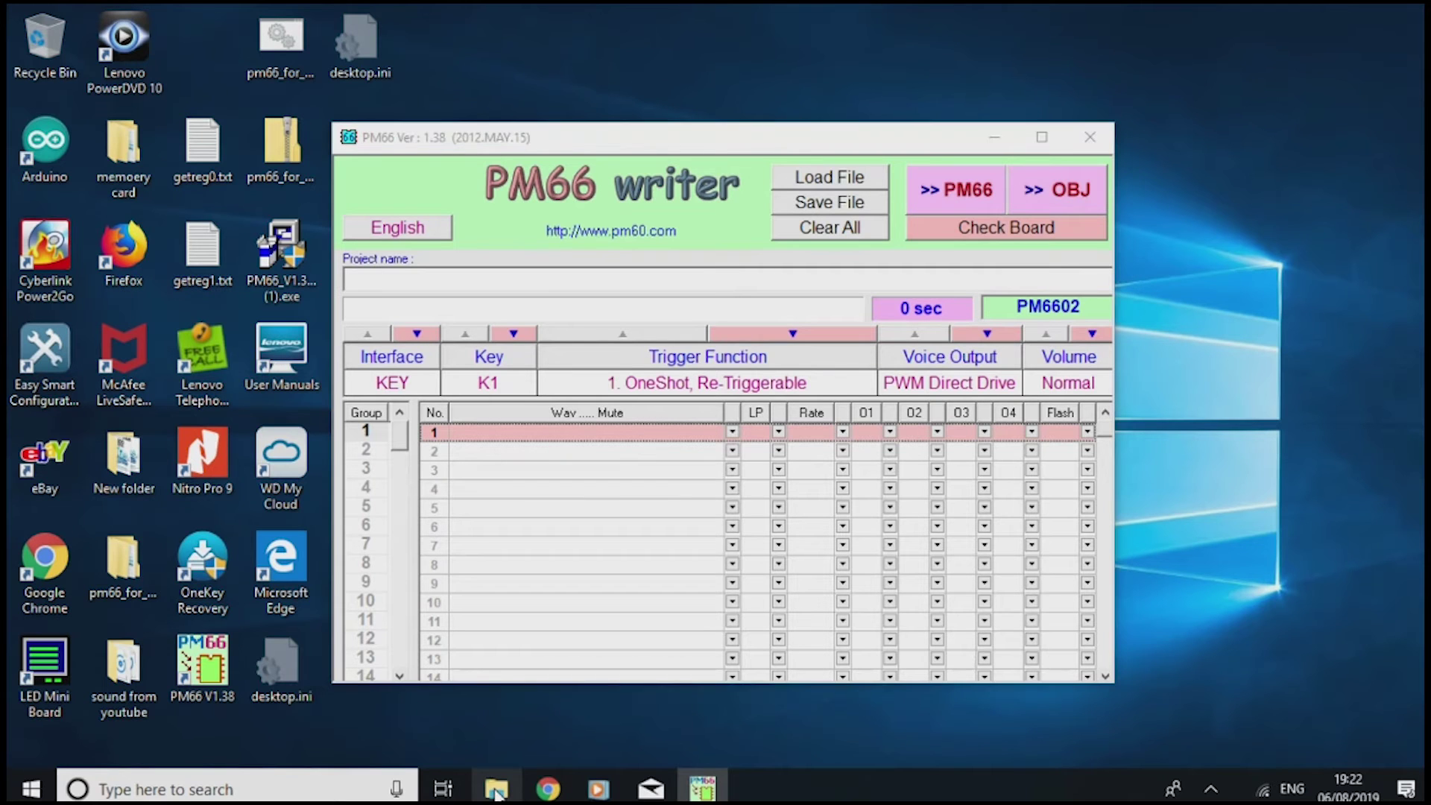
pyautogui.rightClick(549, 644)
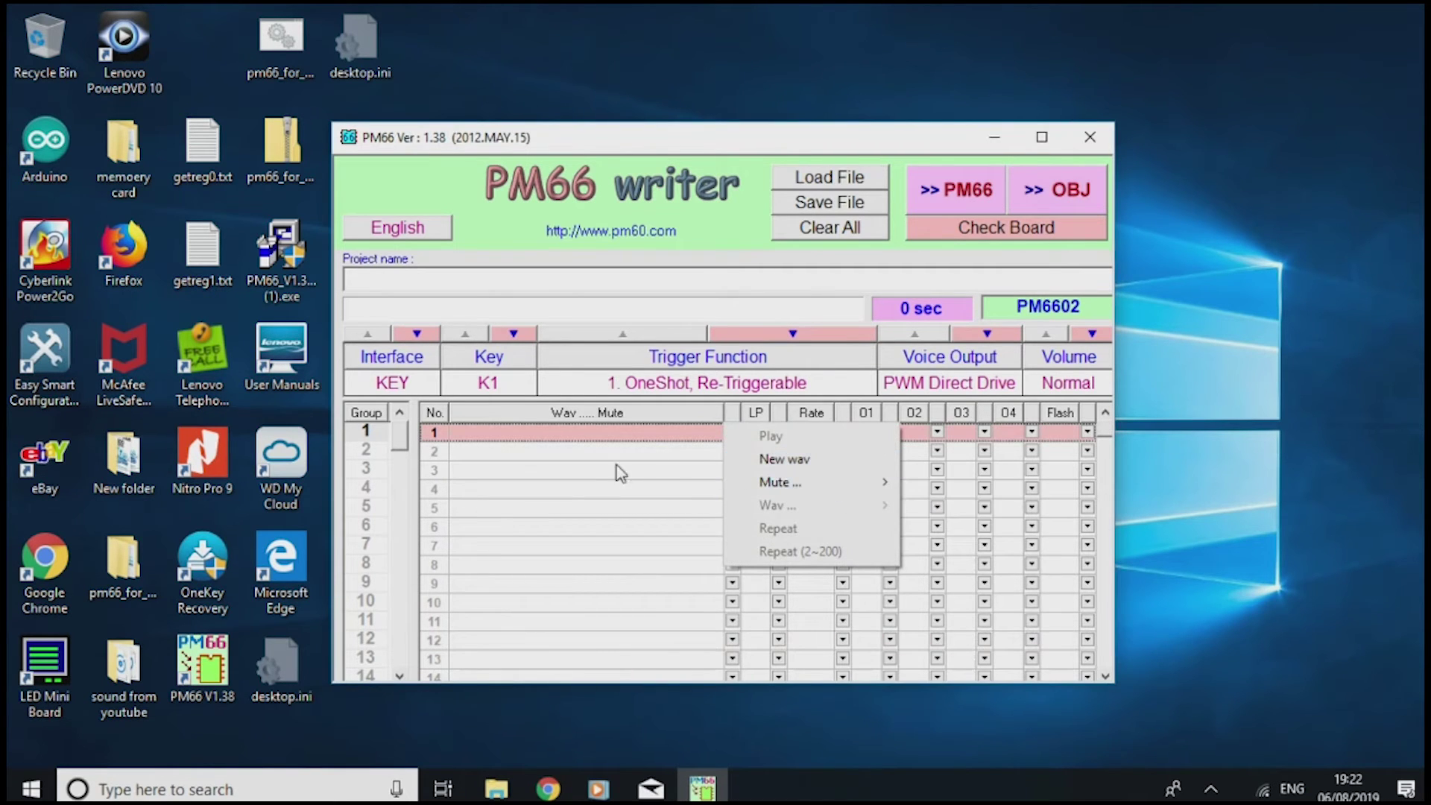
pyautogui.click(436, 439)
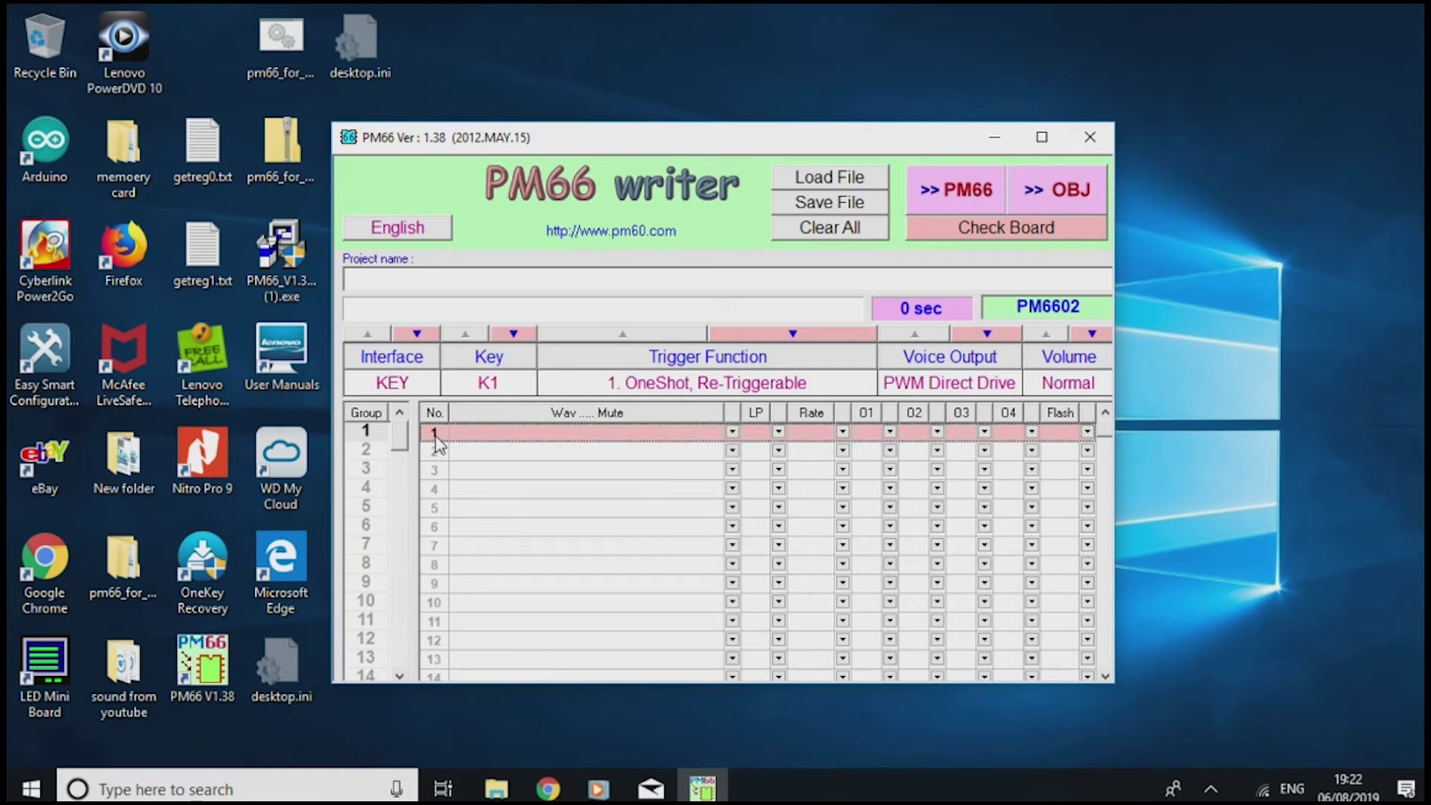
pyautogui.rightClick(439, 443)
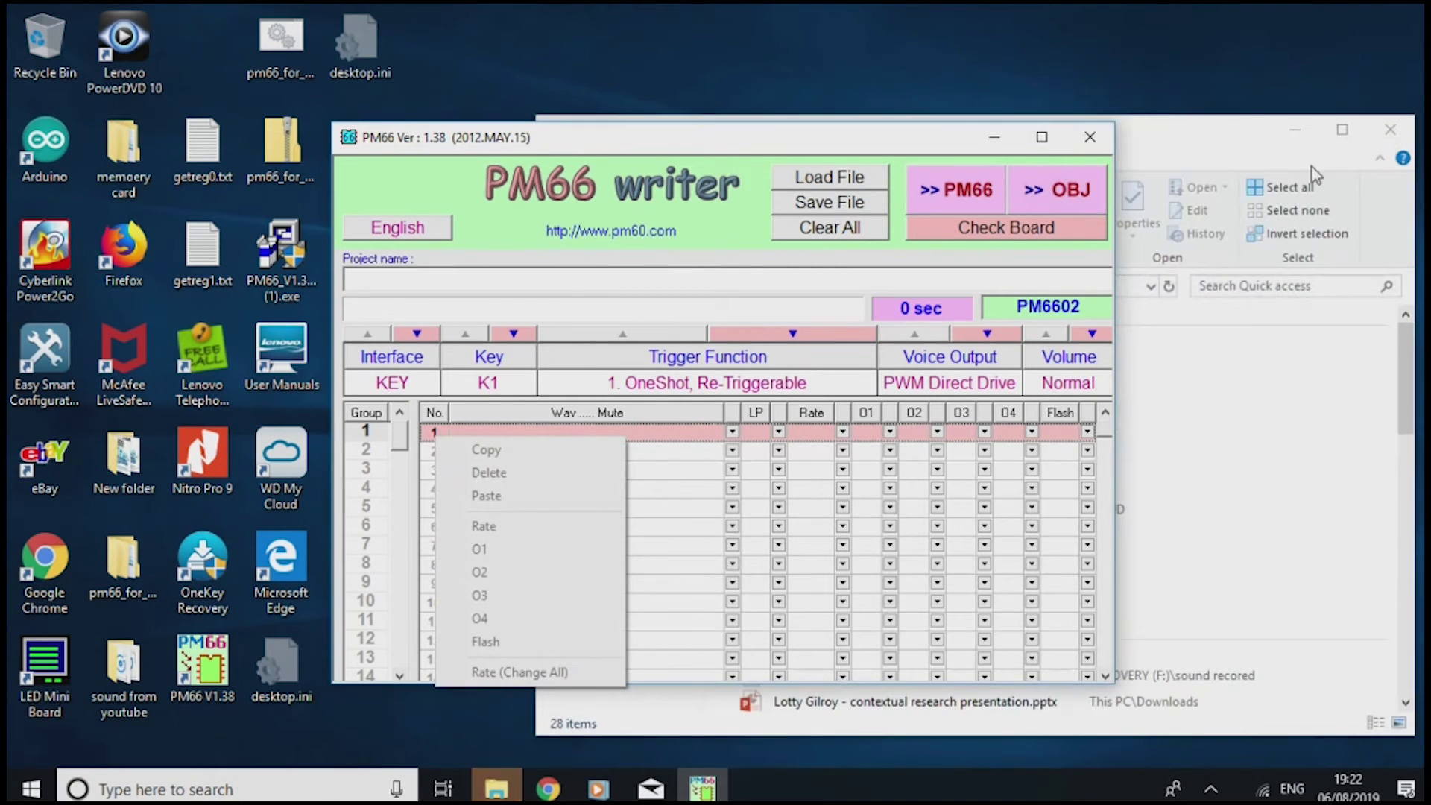
pyautogui.click(1198, 136)
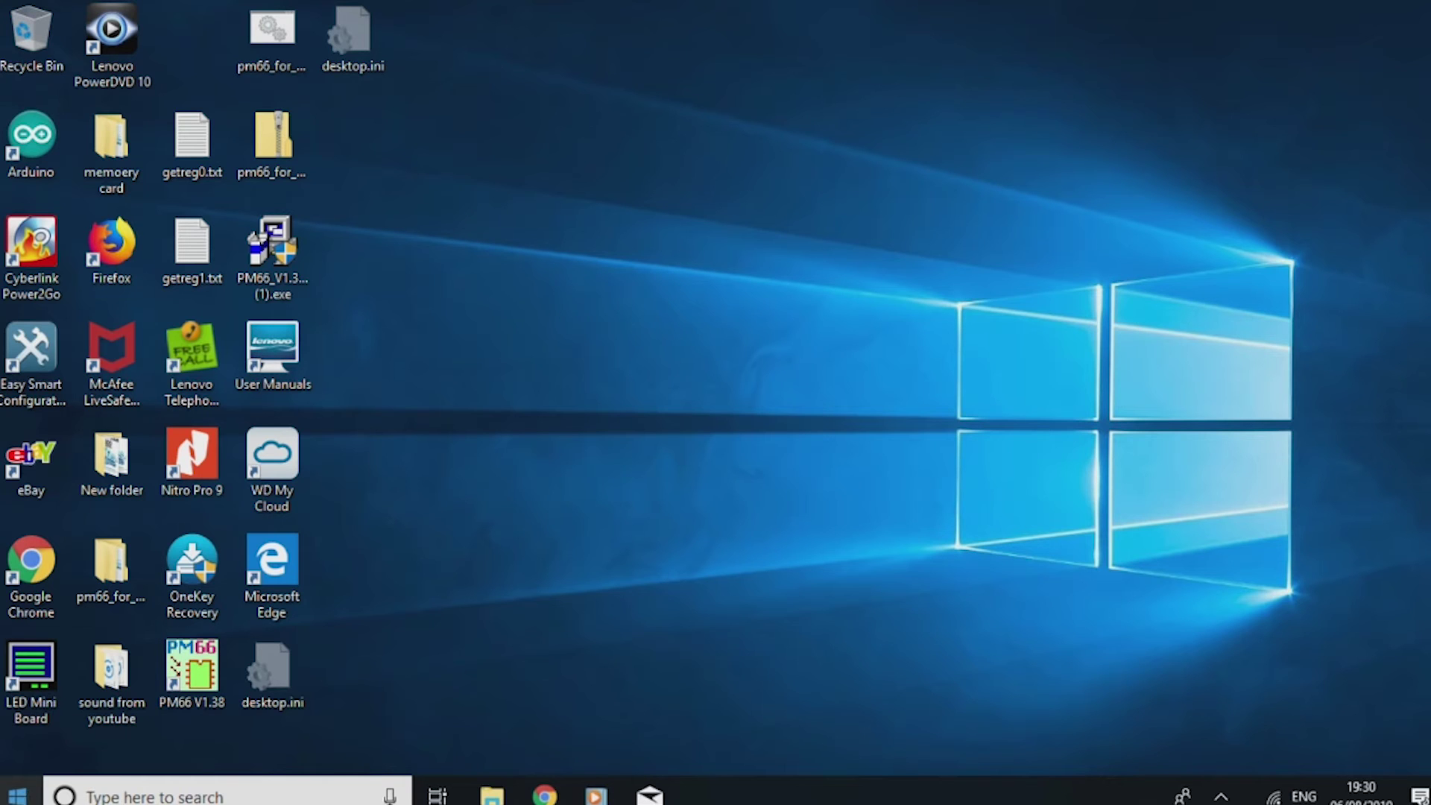
# Relaunch PM66 Writer and confirm Clear All to wipe all project data
pyautogui.click(202, 687)
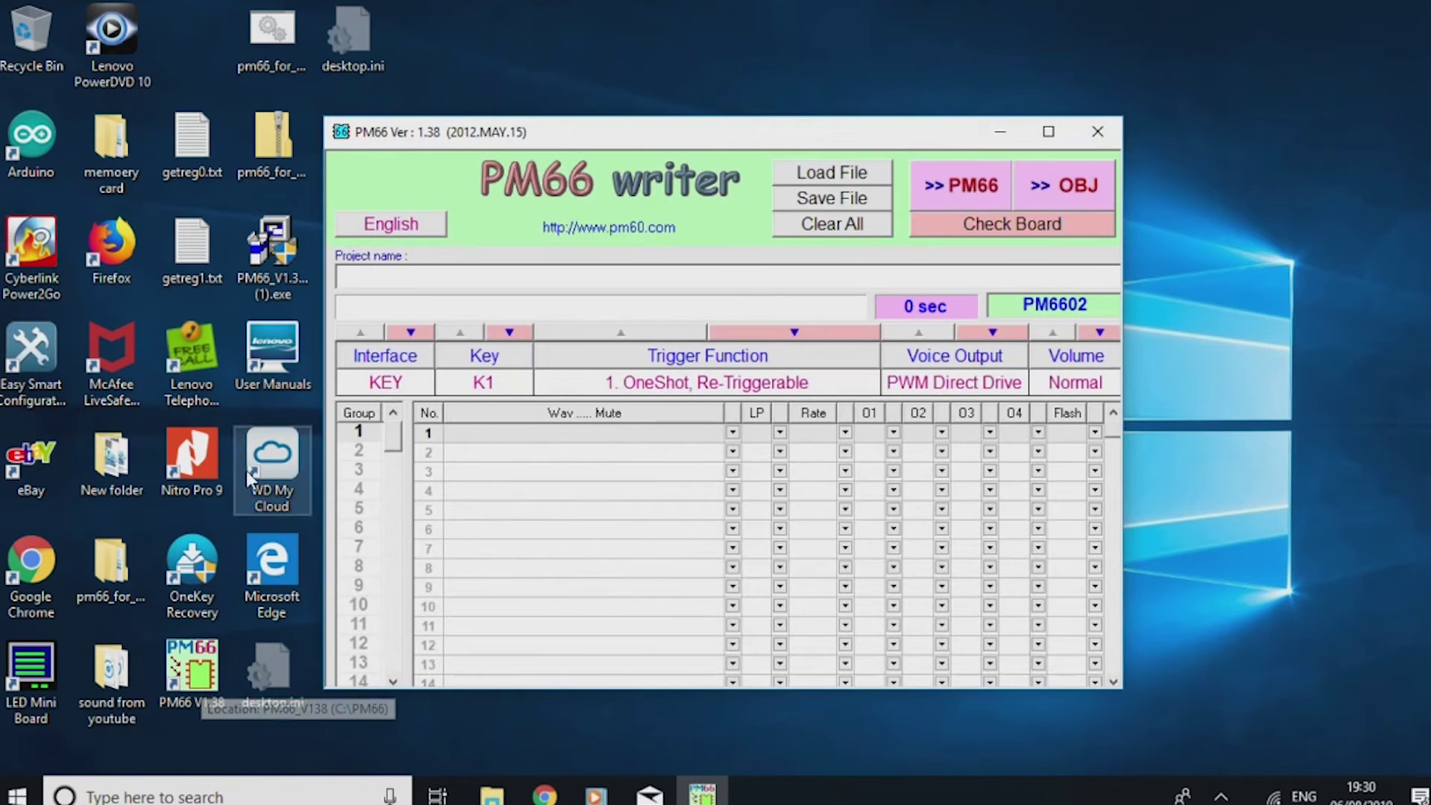
pyautogui.click(199, 495)
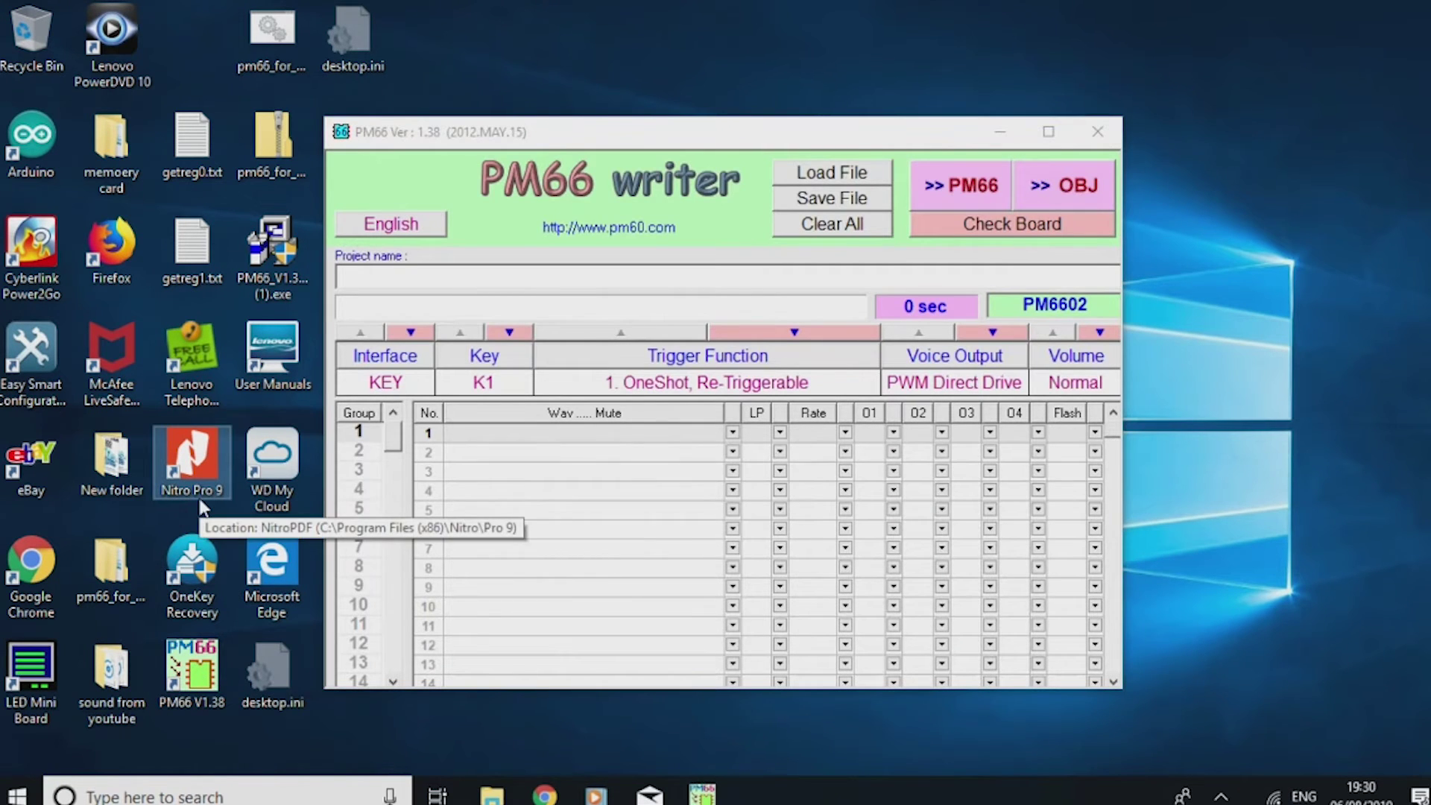
pyautogui.click(787, 222)
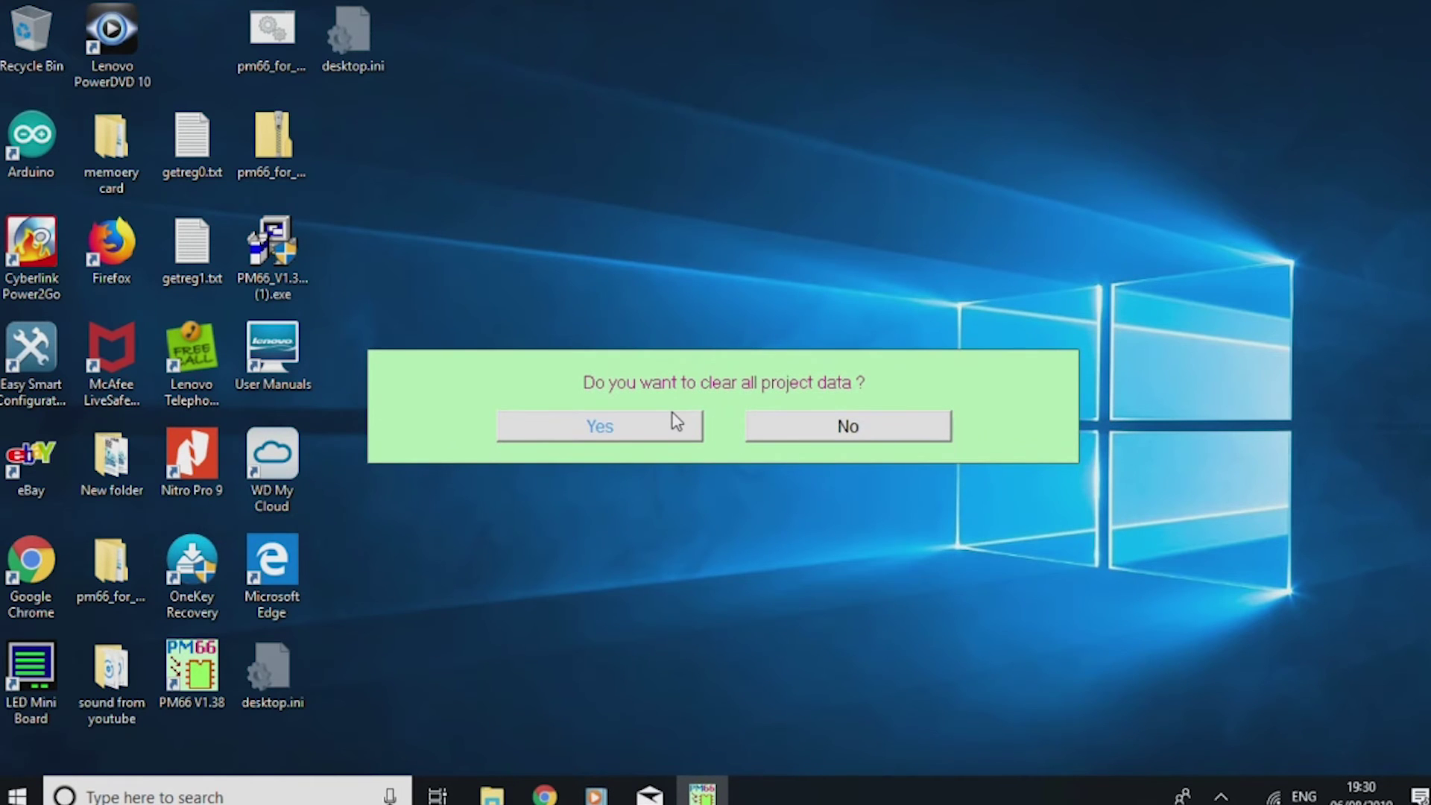
pyautogui.click(675, 422)
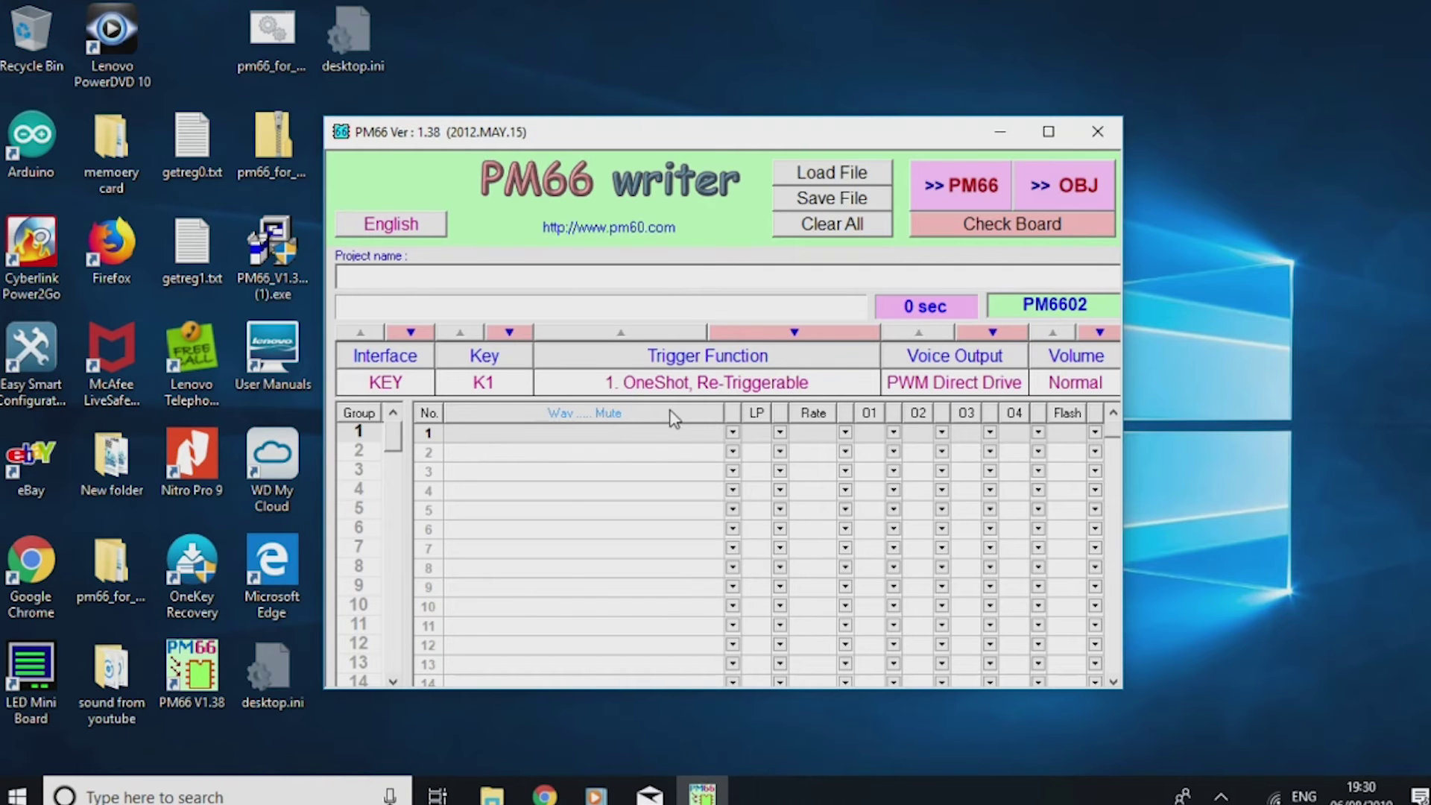
# Save the empty project as solunds, creating C:\PM66\solunds.P66
pyautogui.click(834, 198)
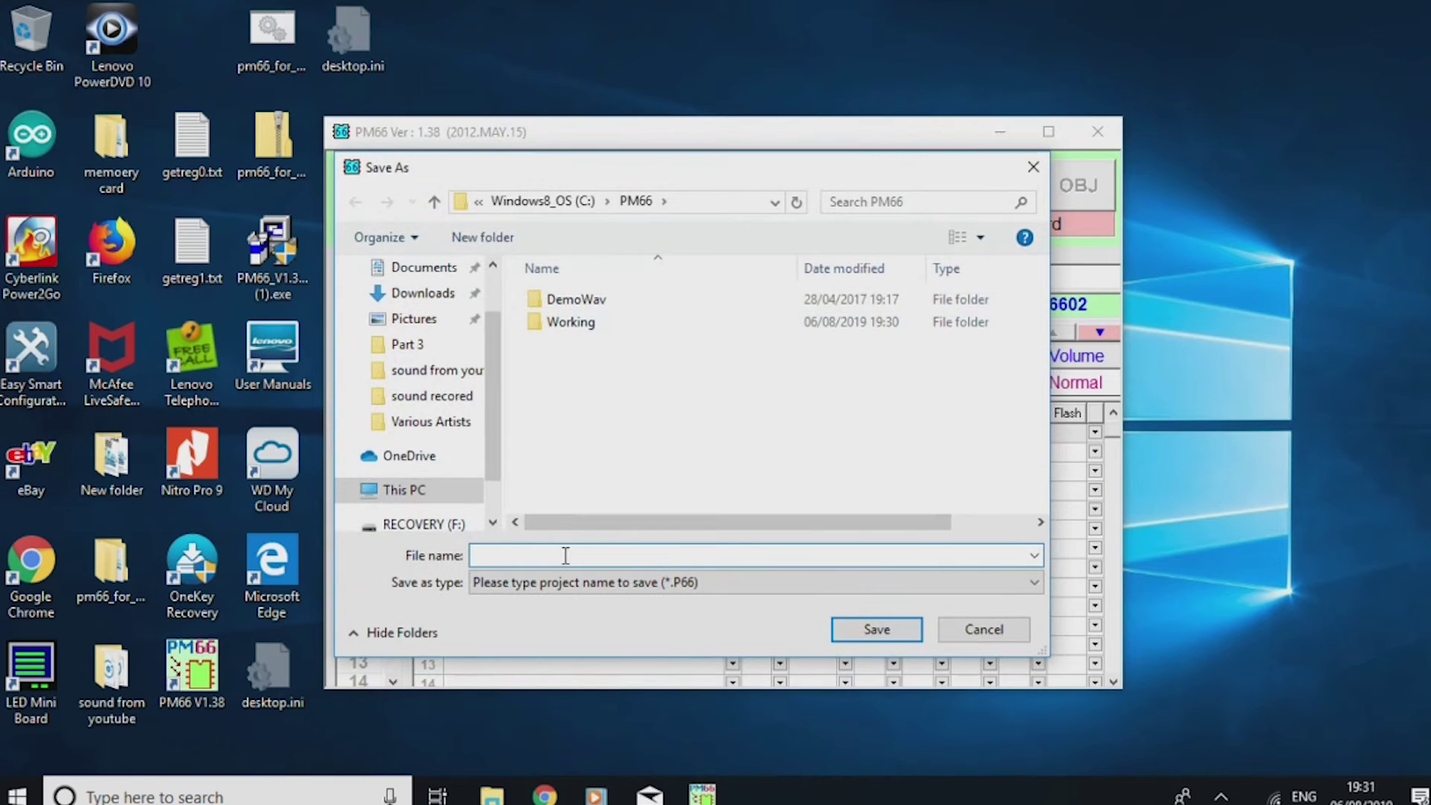
pyautogui.write('solunds')
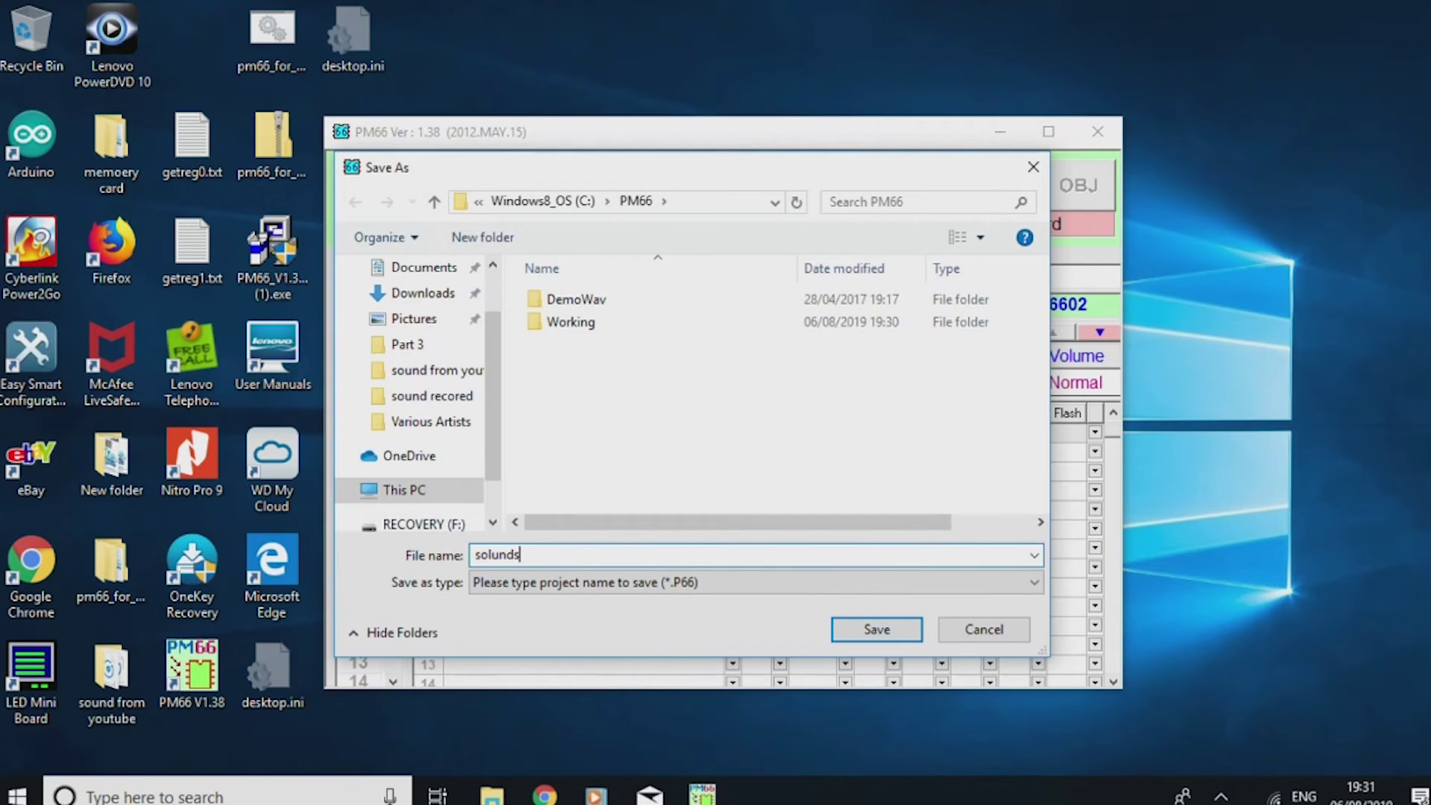
pyautogui.click(885, 633)
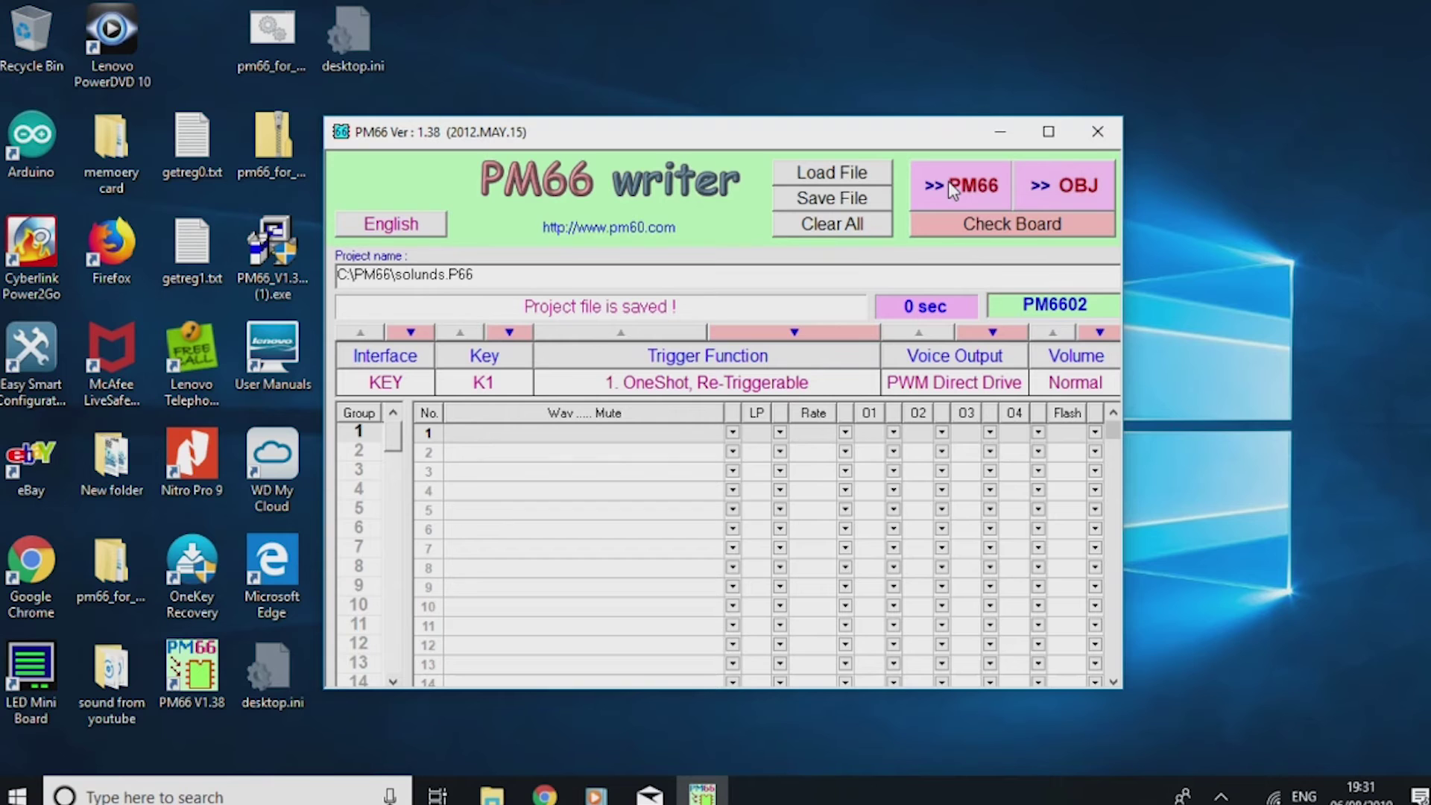
# Write solunds.obj to the PM66 board with >>PM66, then decline writing another board
pyautogui.click(948, 181)
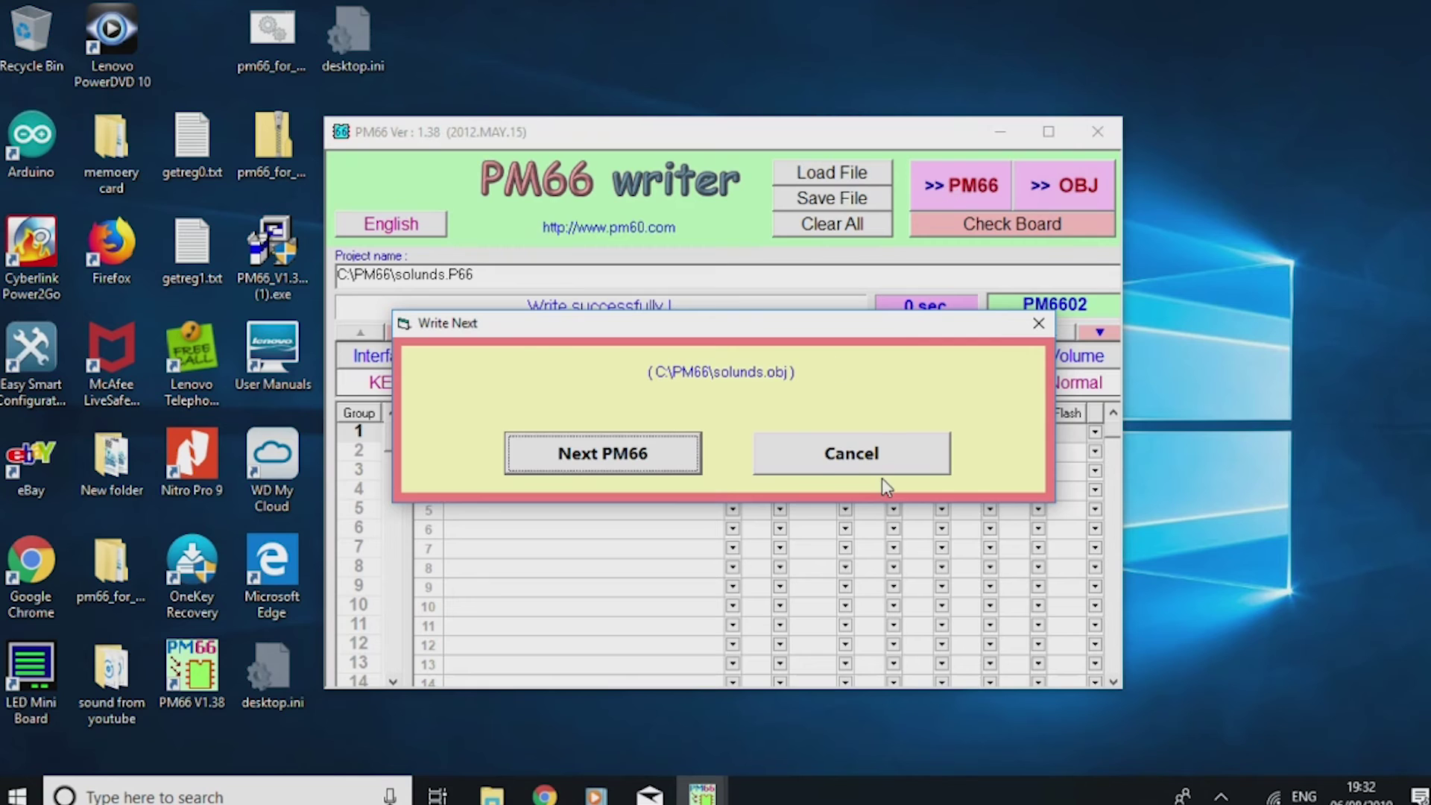
pyautogui.click(849, 470)
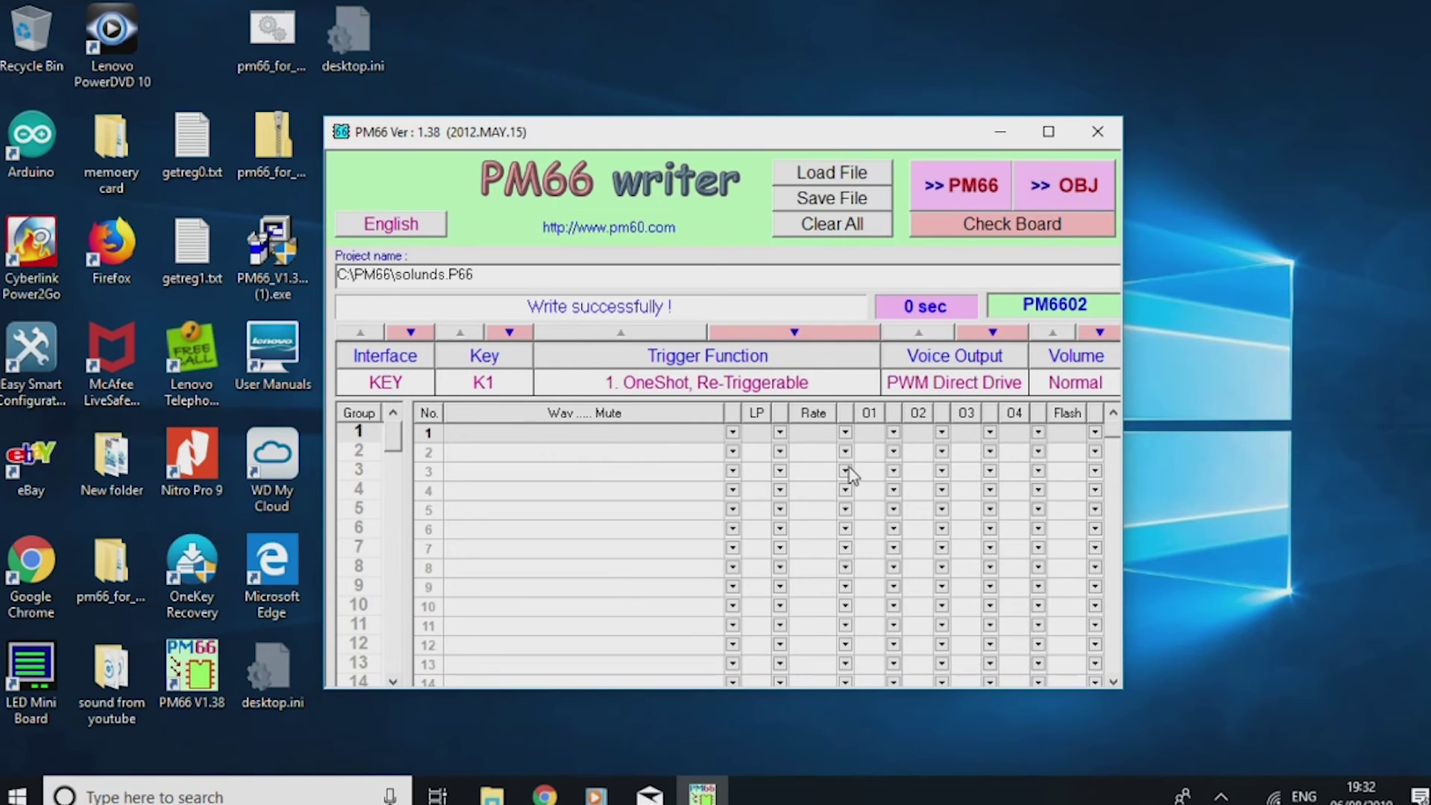
pyautogui.click(896, 309)
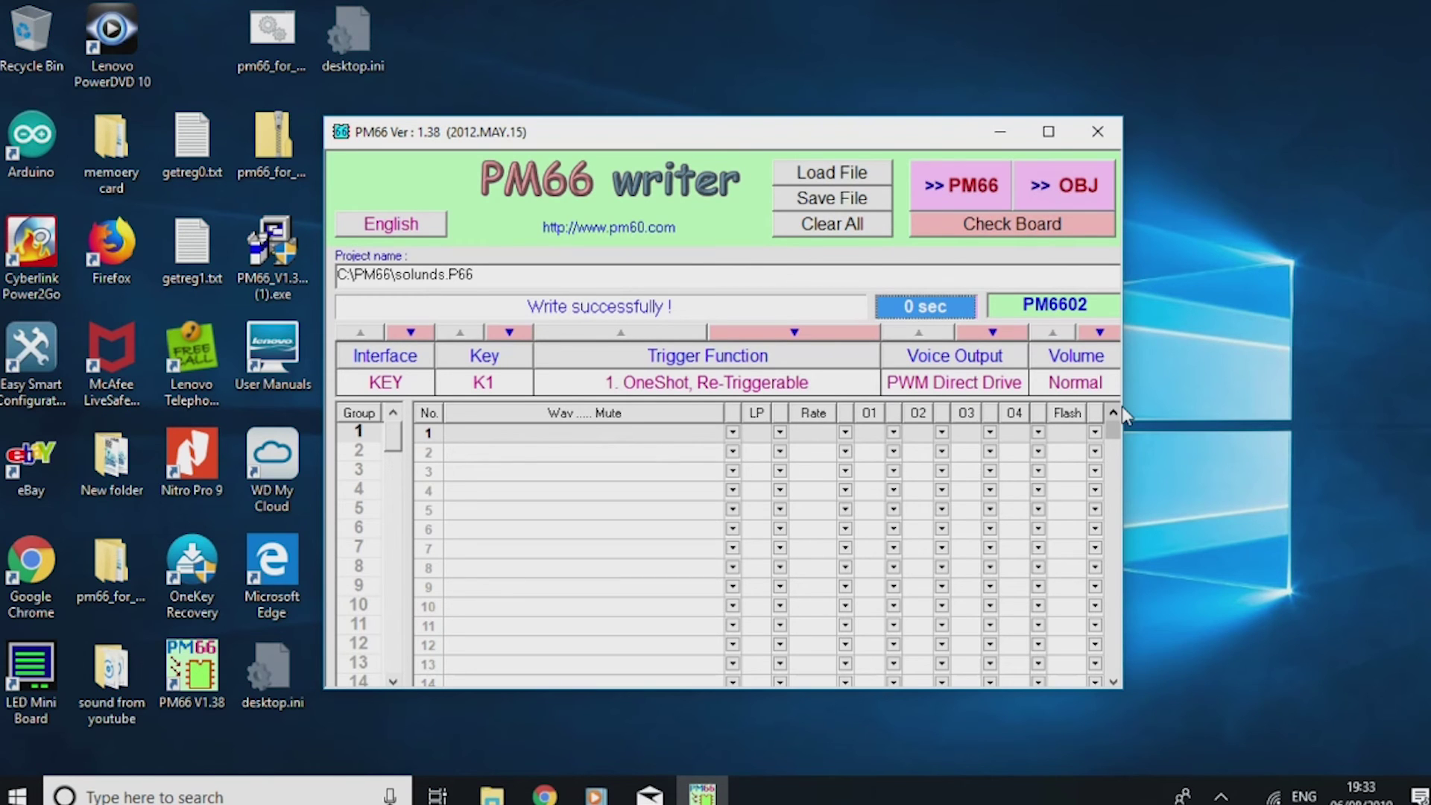
# Switch Voice Output from PWM Direct Drive to DAC for Ext.AMP
pyautogui.click(977, 358)
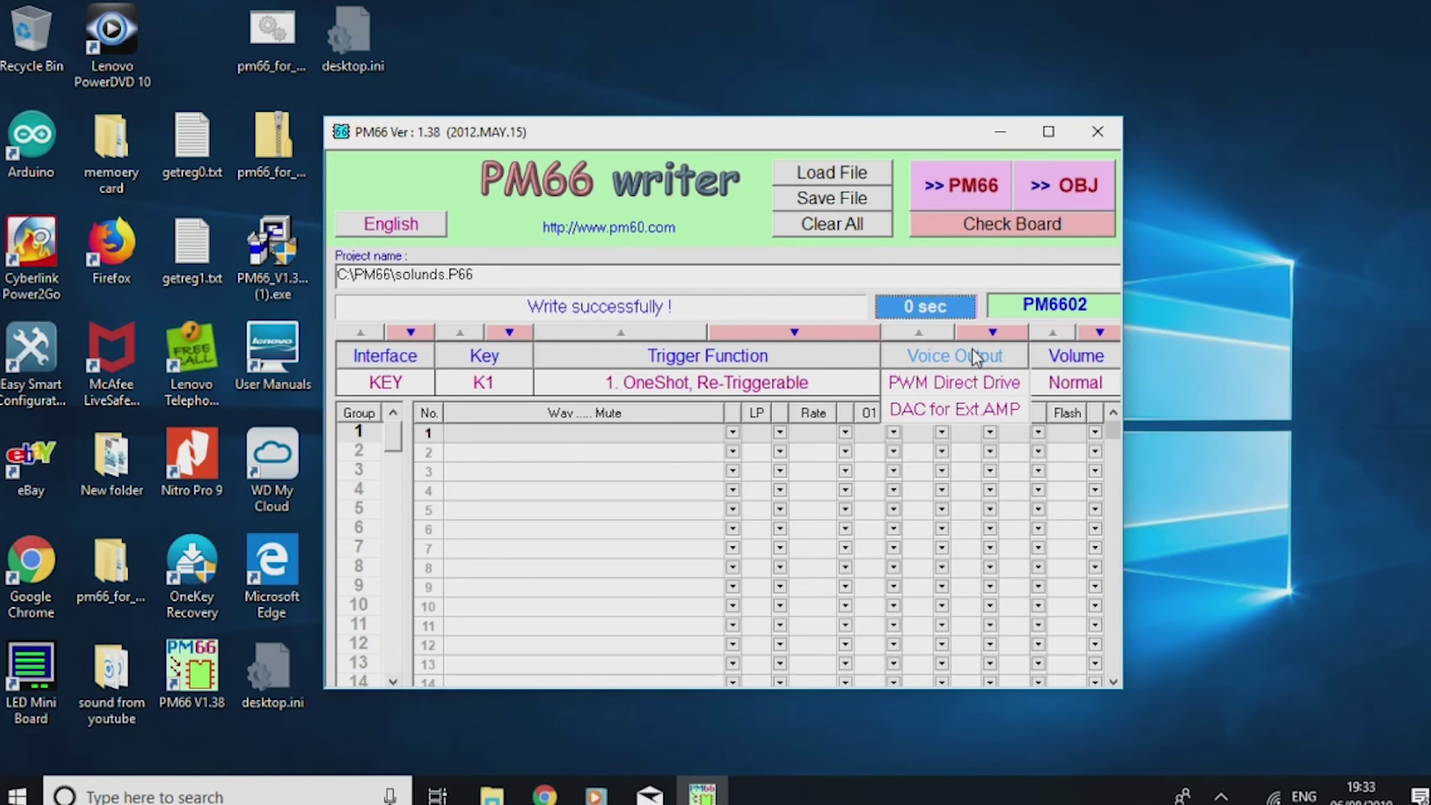
pyautogui.click(970, 384)
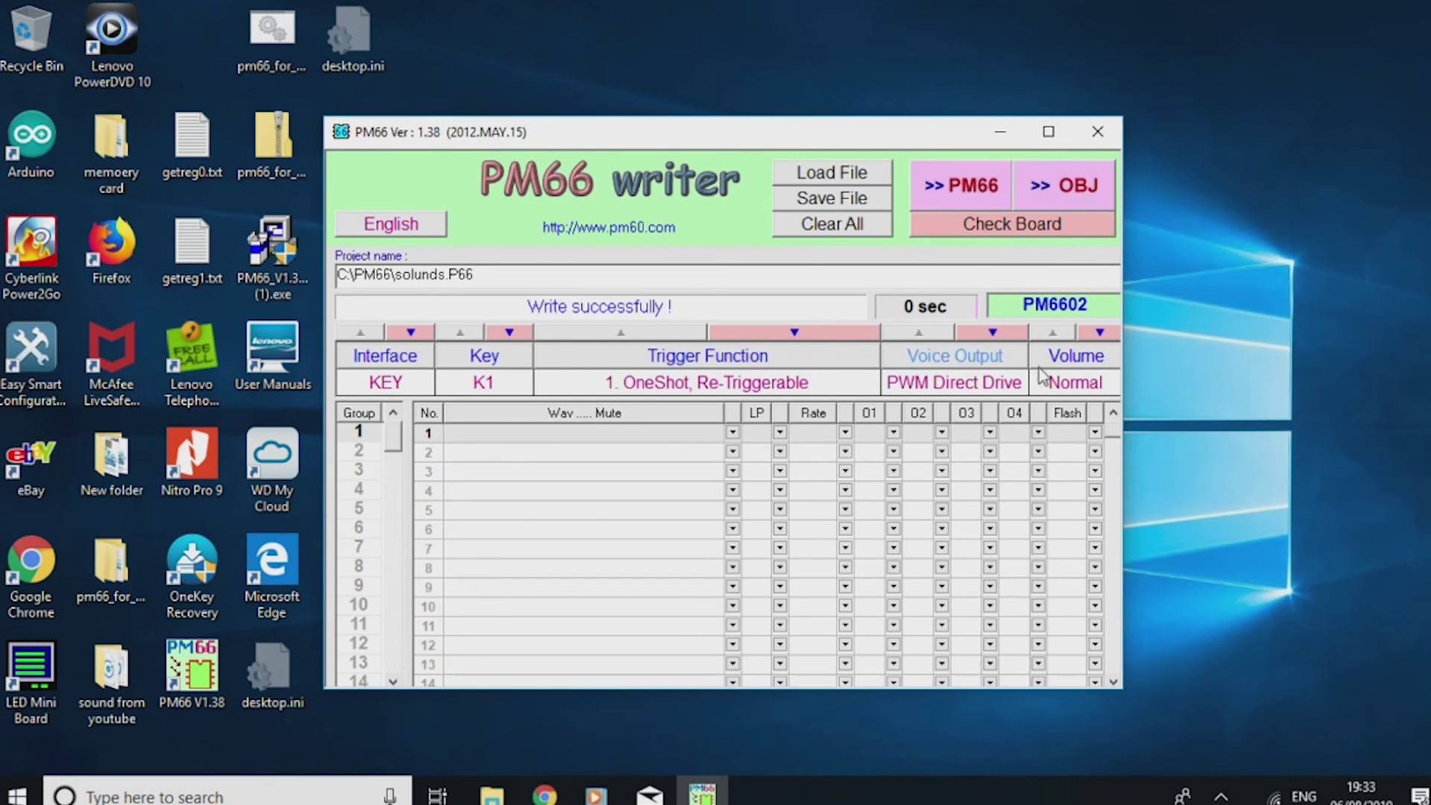
pyautogui.click(969, 382)
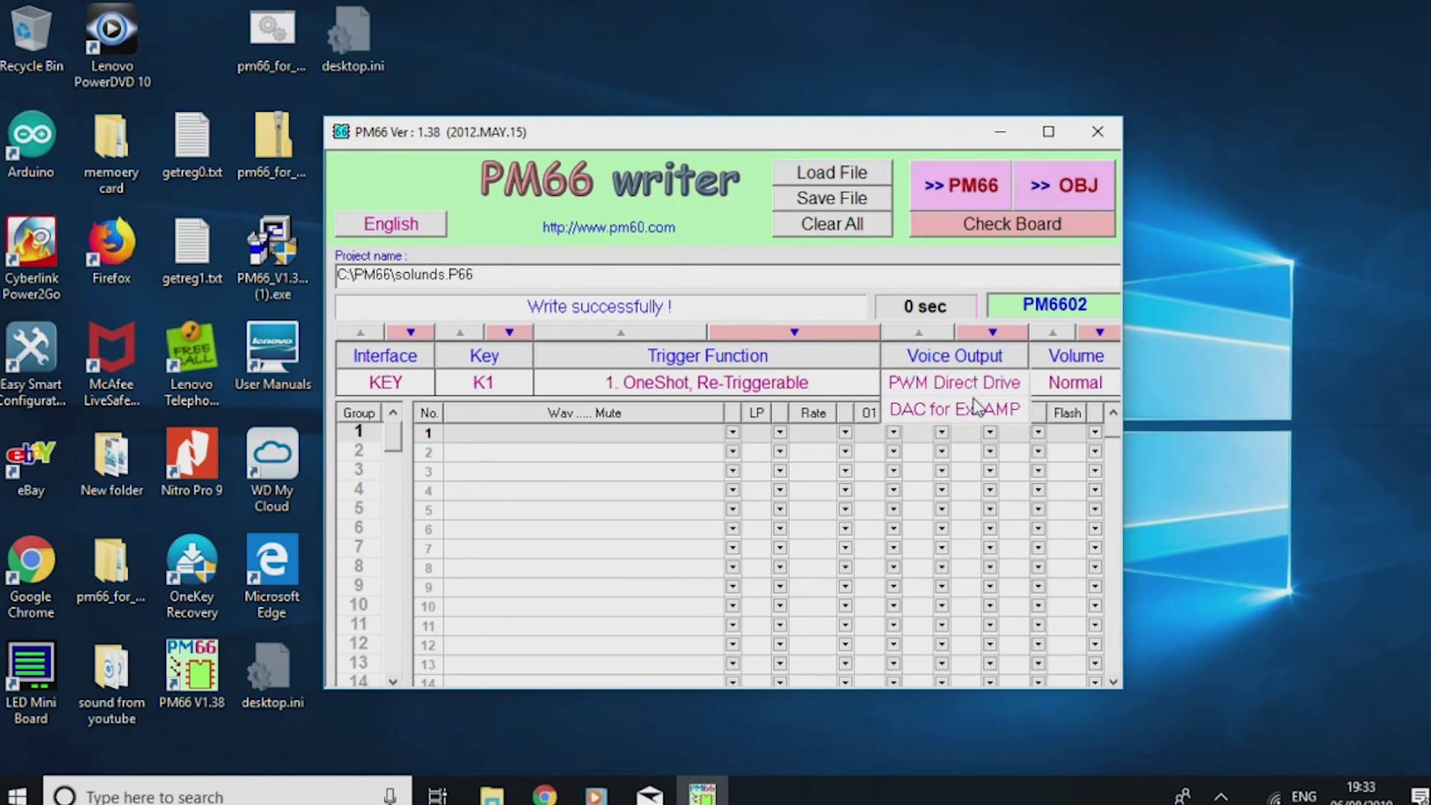
pyautogui.click(975, 414)
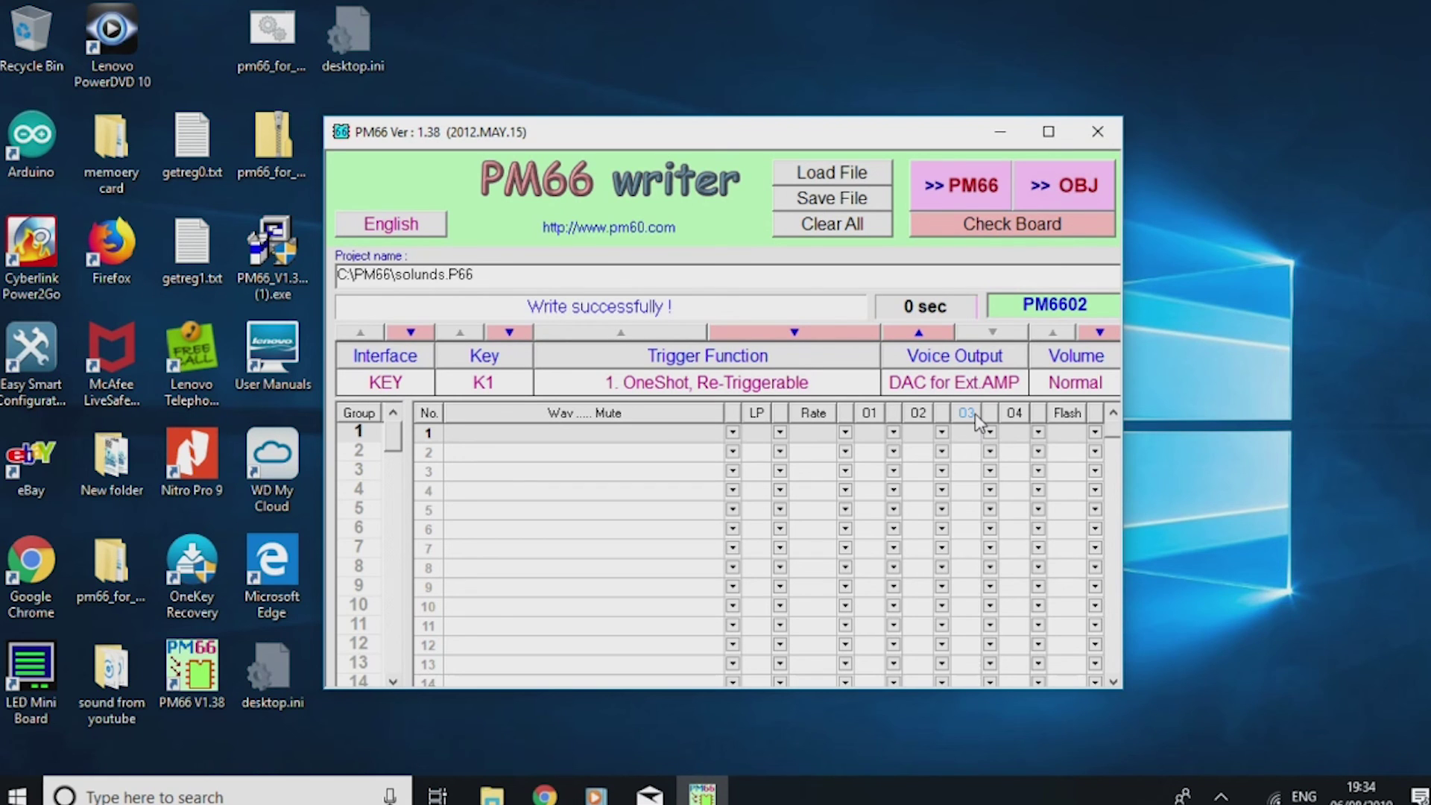
pyautogui.rightClick(731, 429)
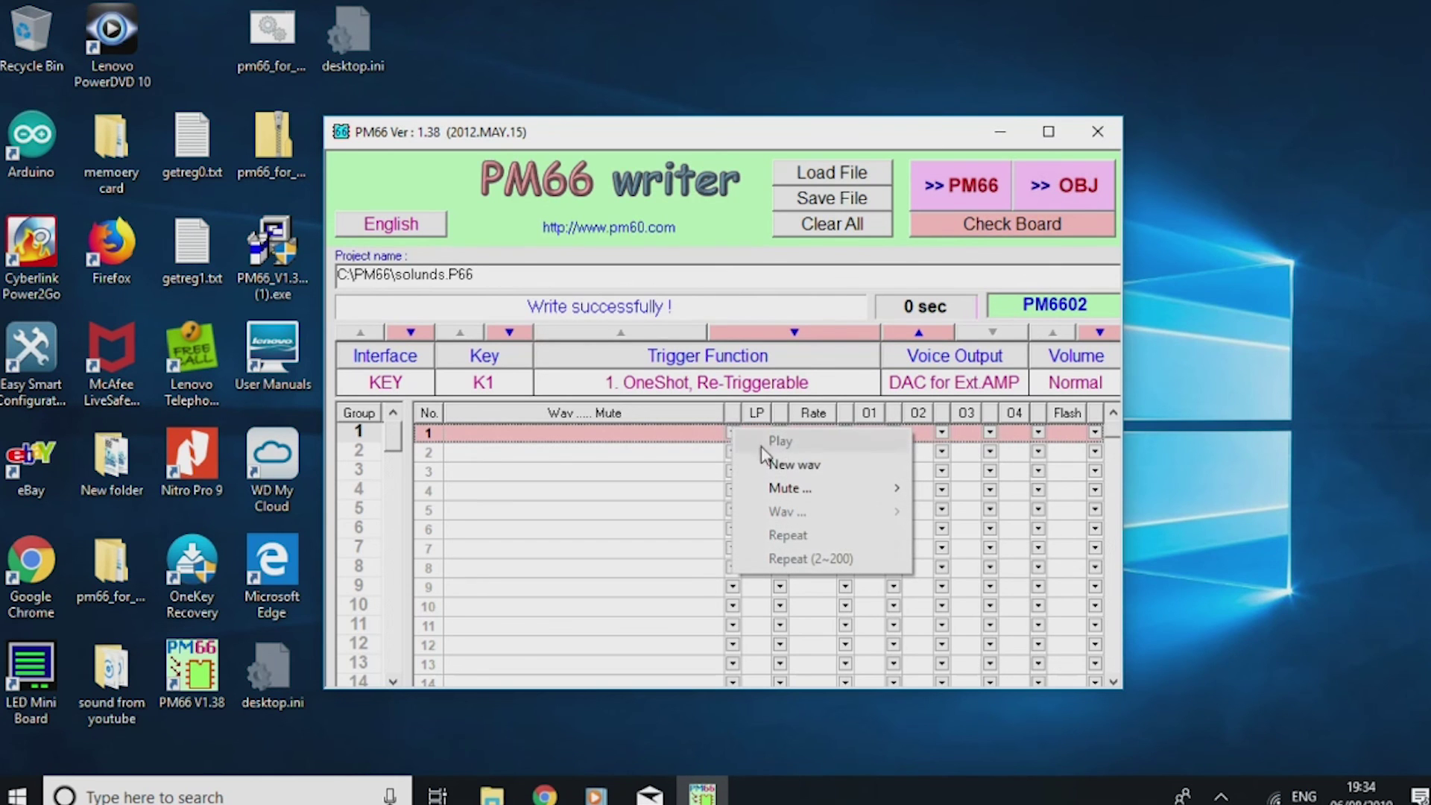
pyautogui.click(802, 468)
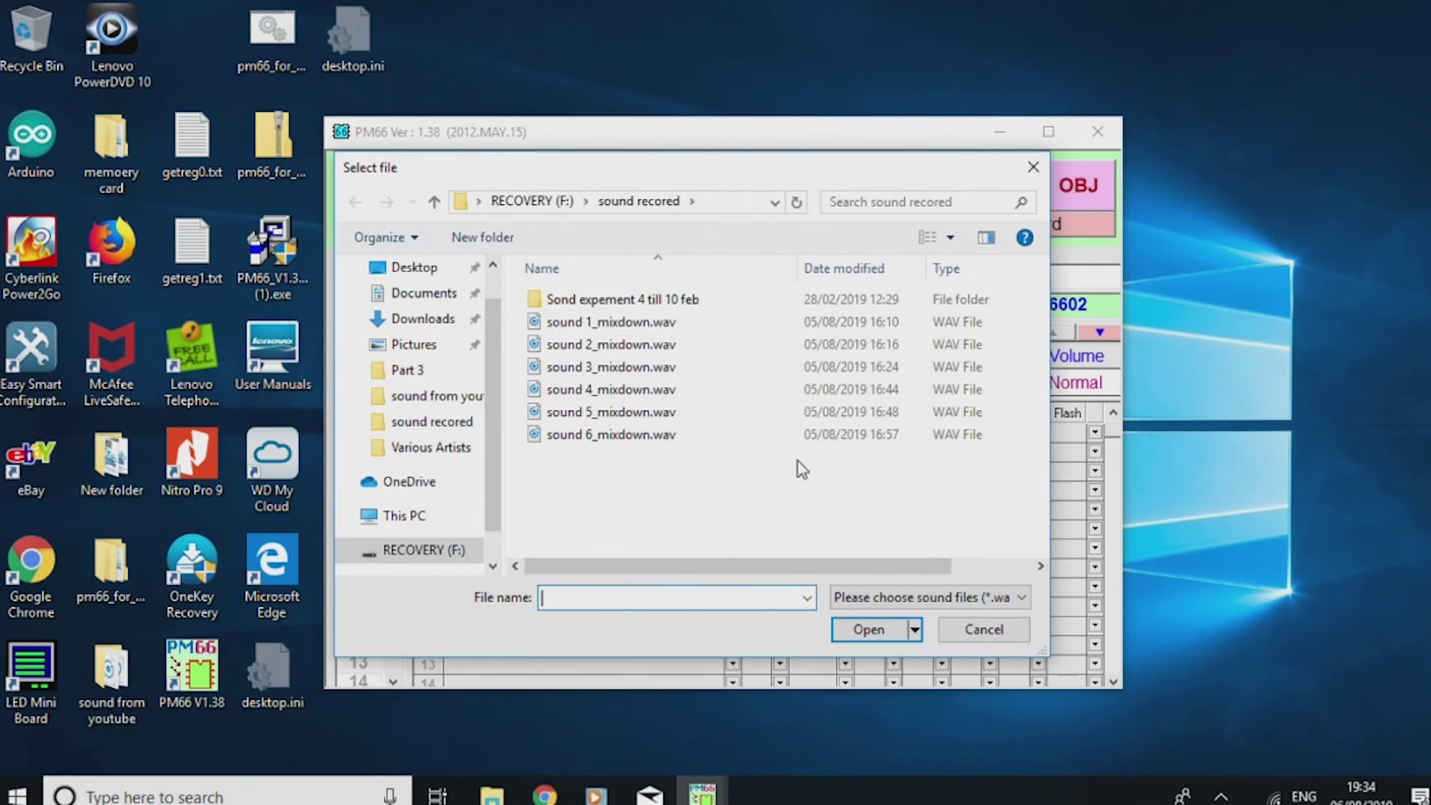
pyautogui.click(630, 345)
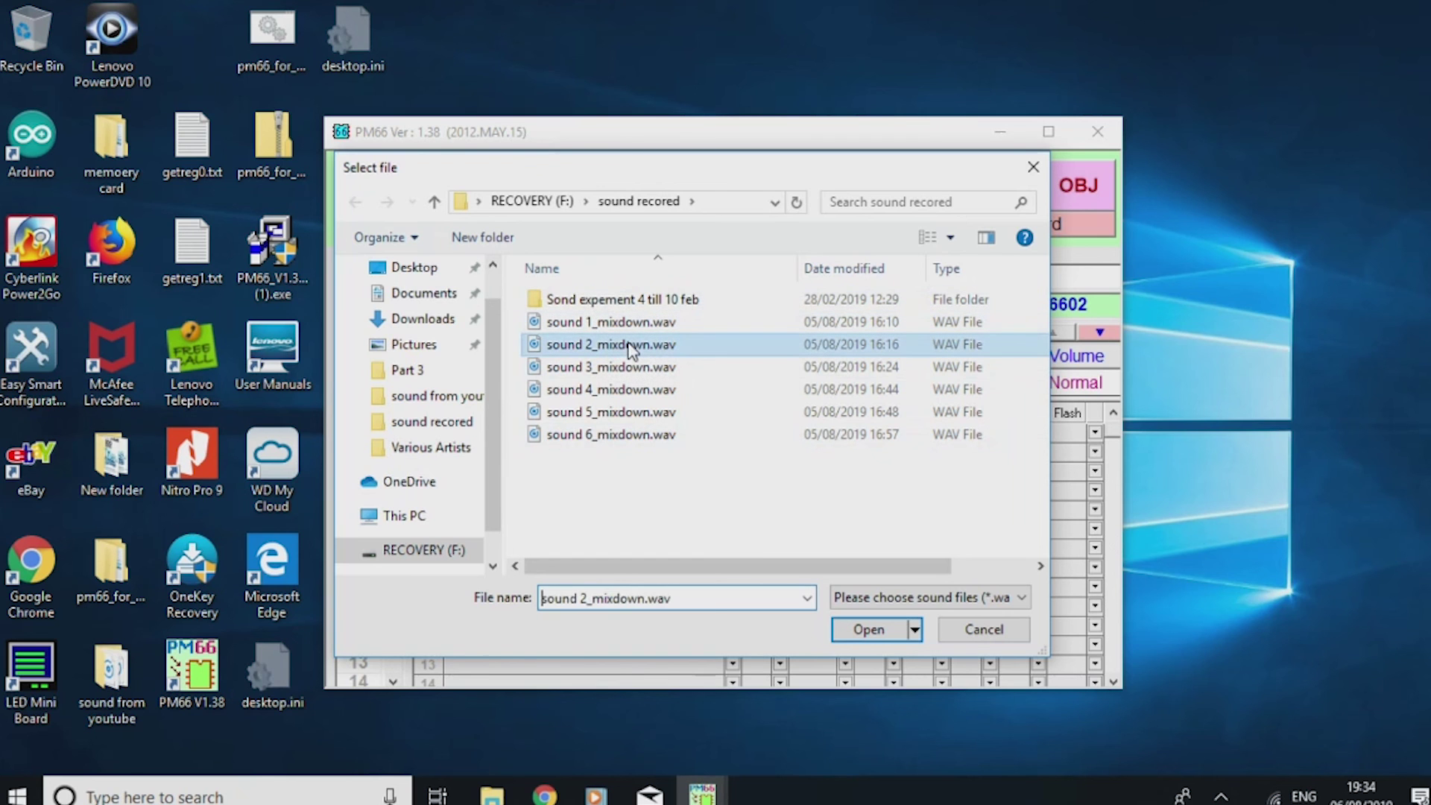
pyautogui.click(869, 629)
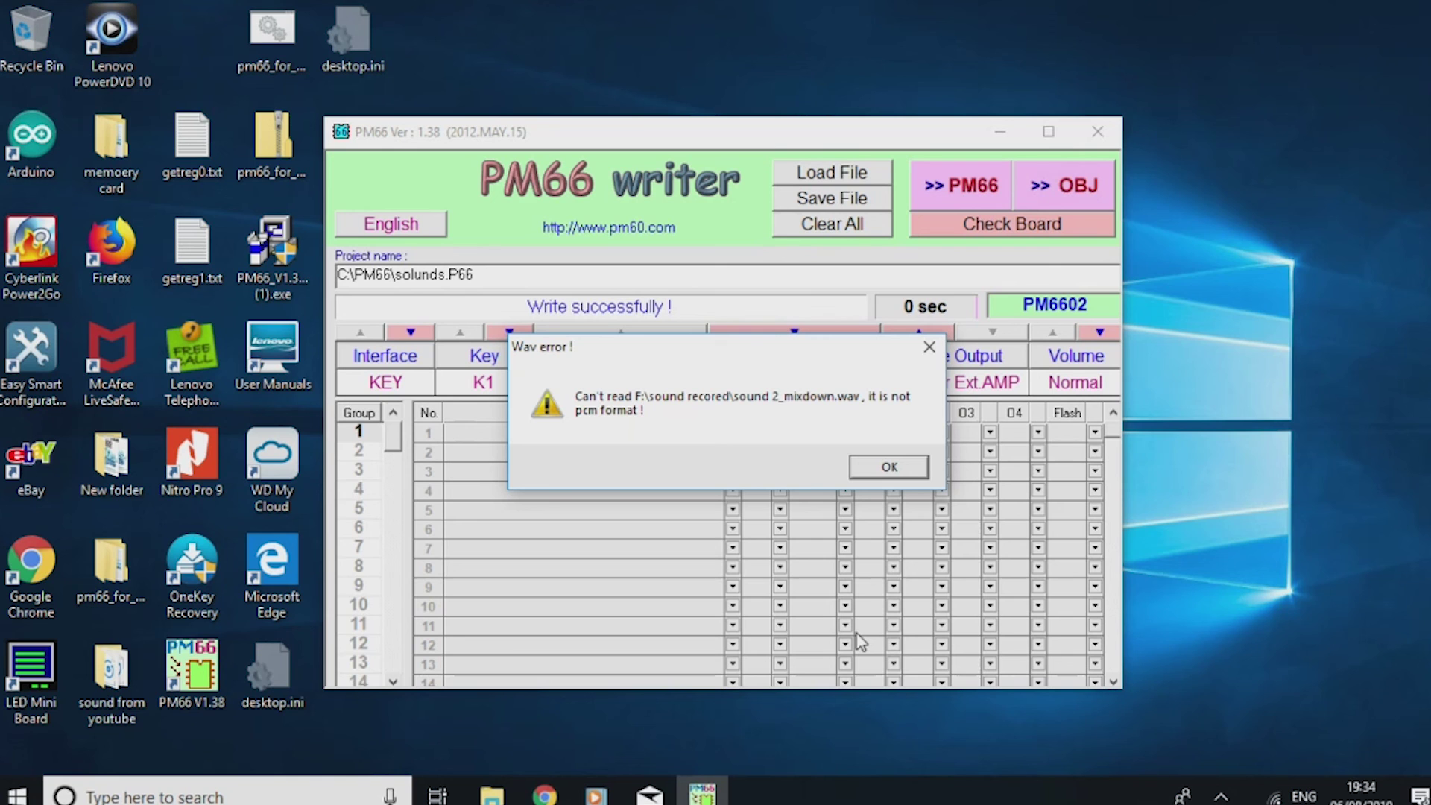
pyautogui.click(889, 468)
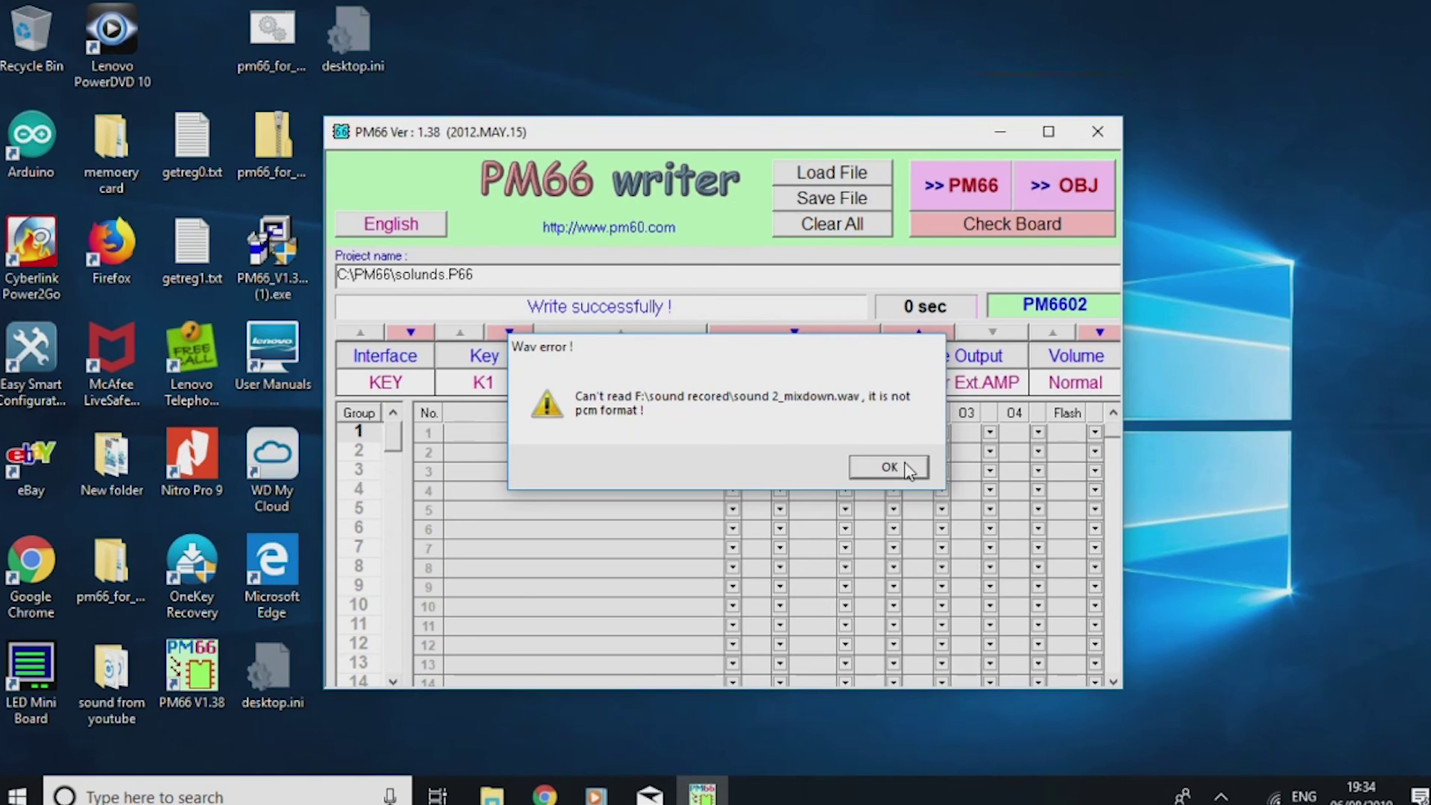